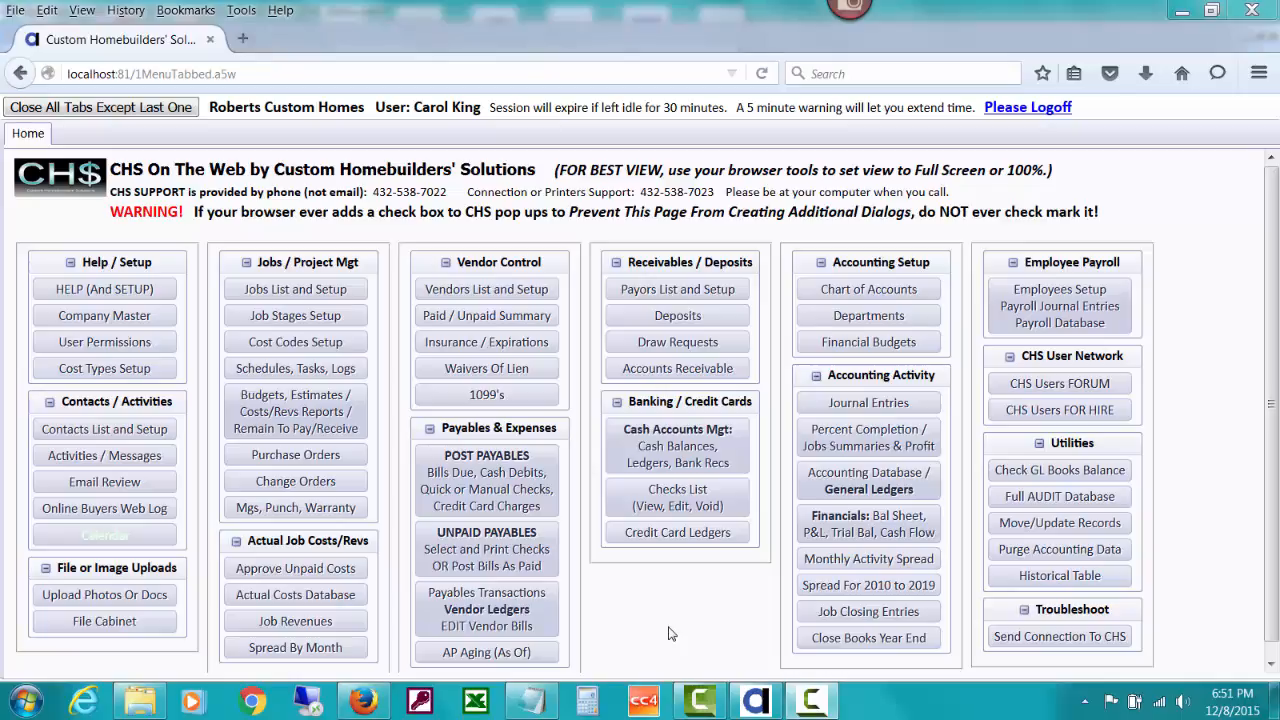
Use the purchase order Quick Search to list active jobs' POs for cost code 3680, and close the list after viewing it
left_click(340, 458)
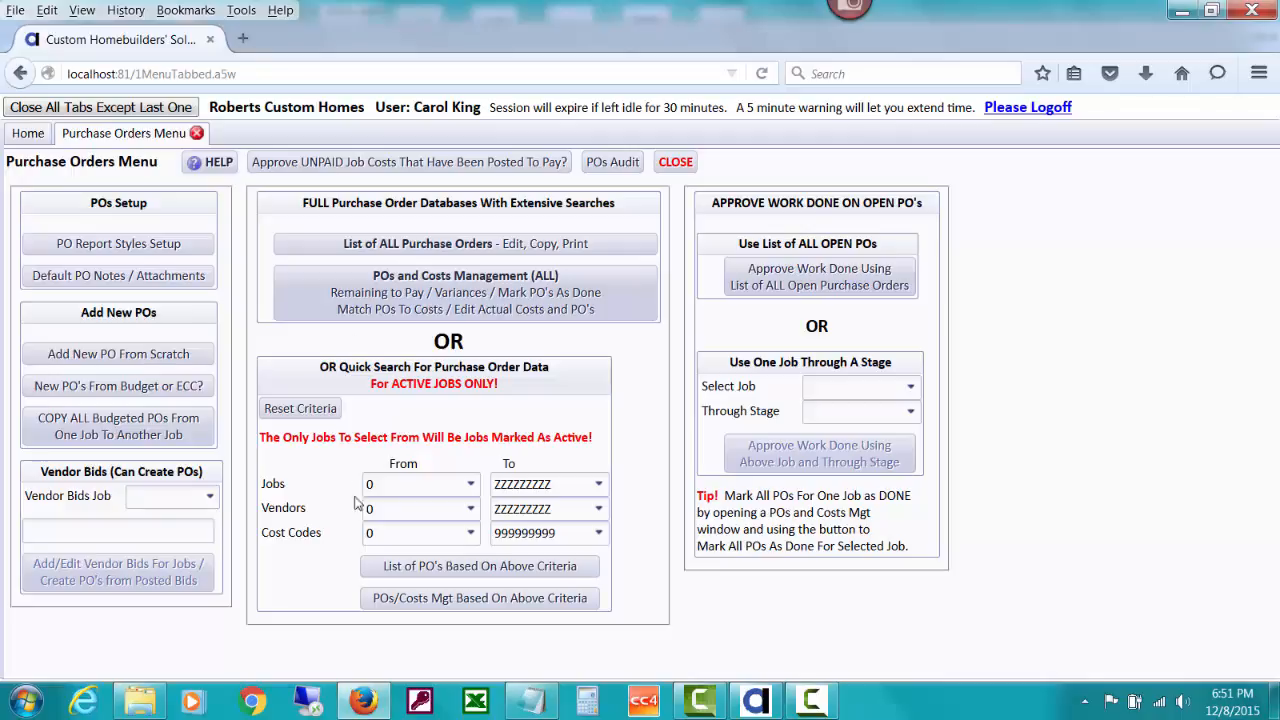
left_click(370, 533)
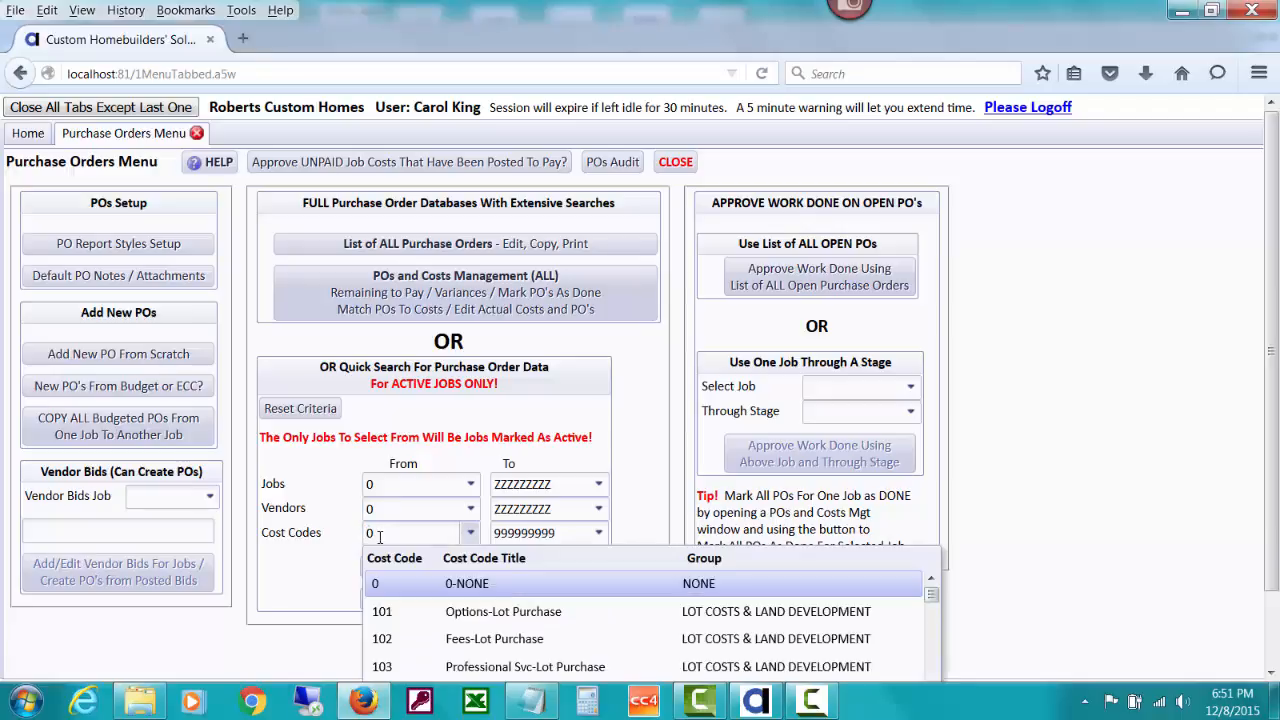
left_click(380, 535)
left_click_drag(376, 534, 365, 532)
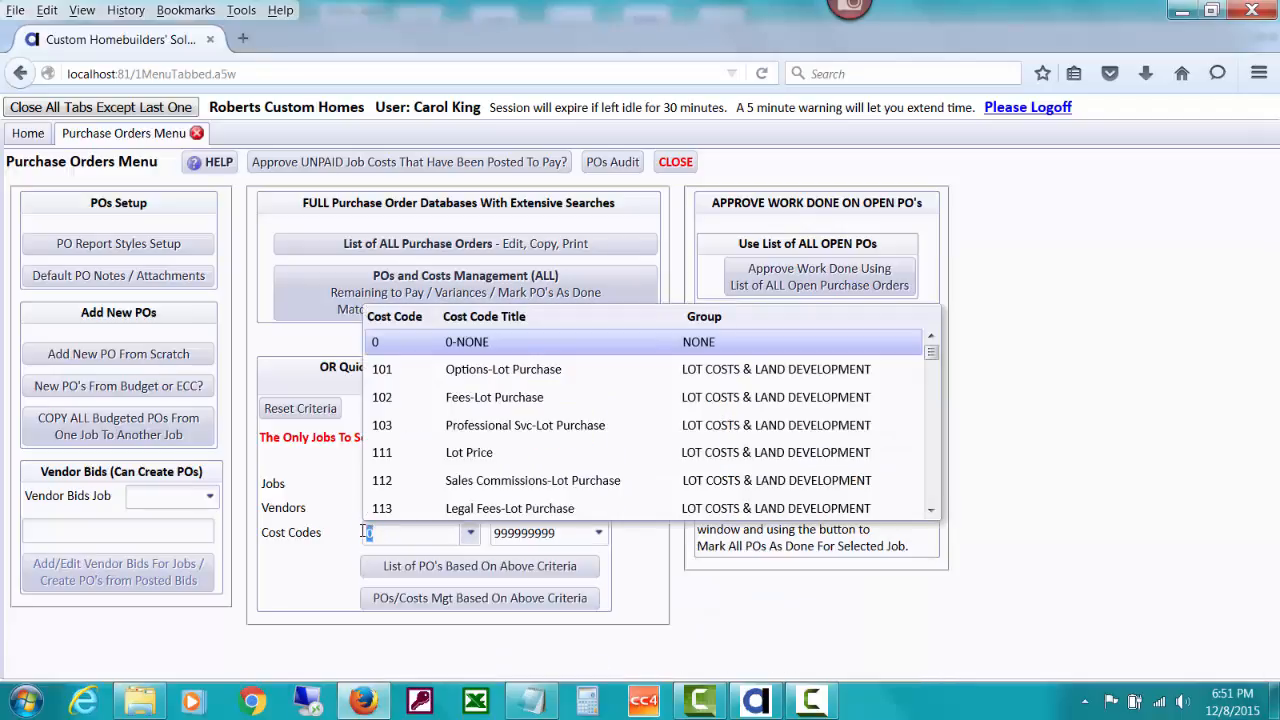
type("36")
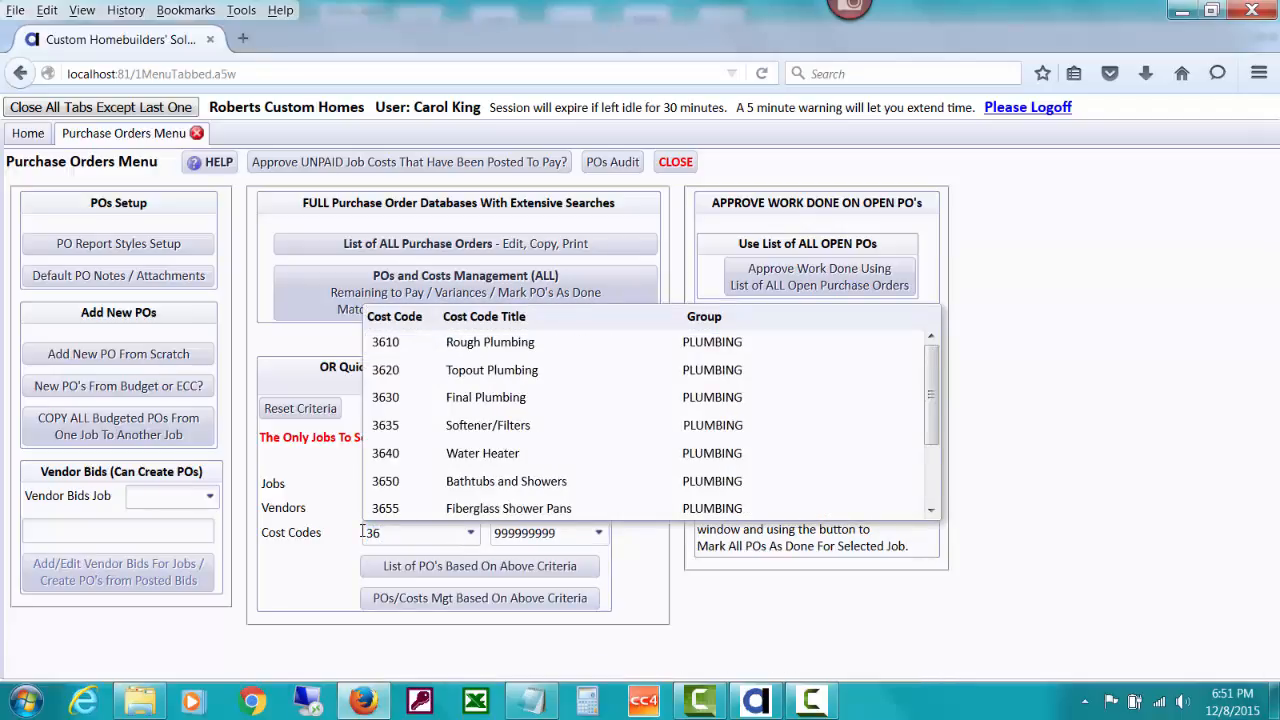
scroll(808, 463, "down", 1)
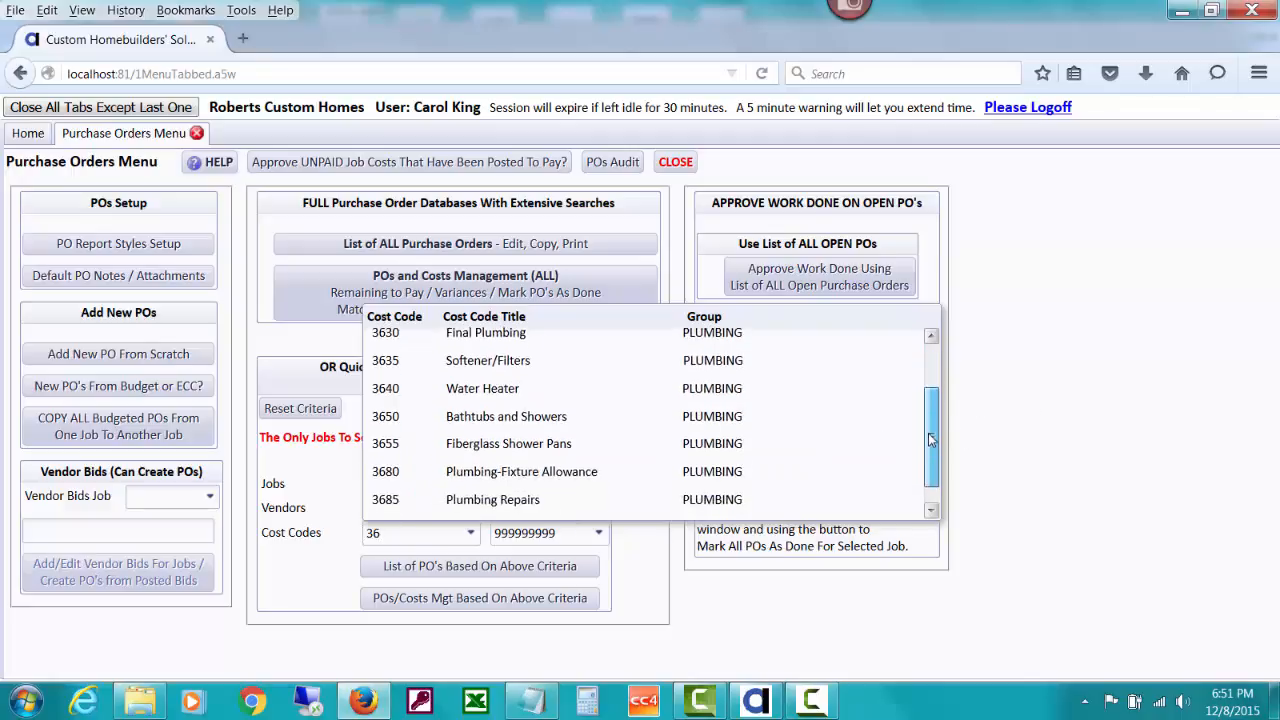
left_click(777, 467)
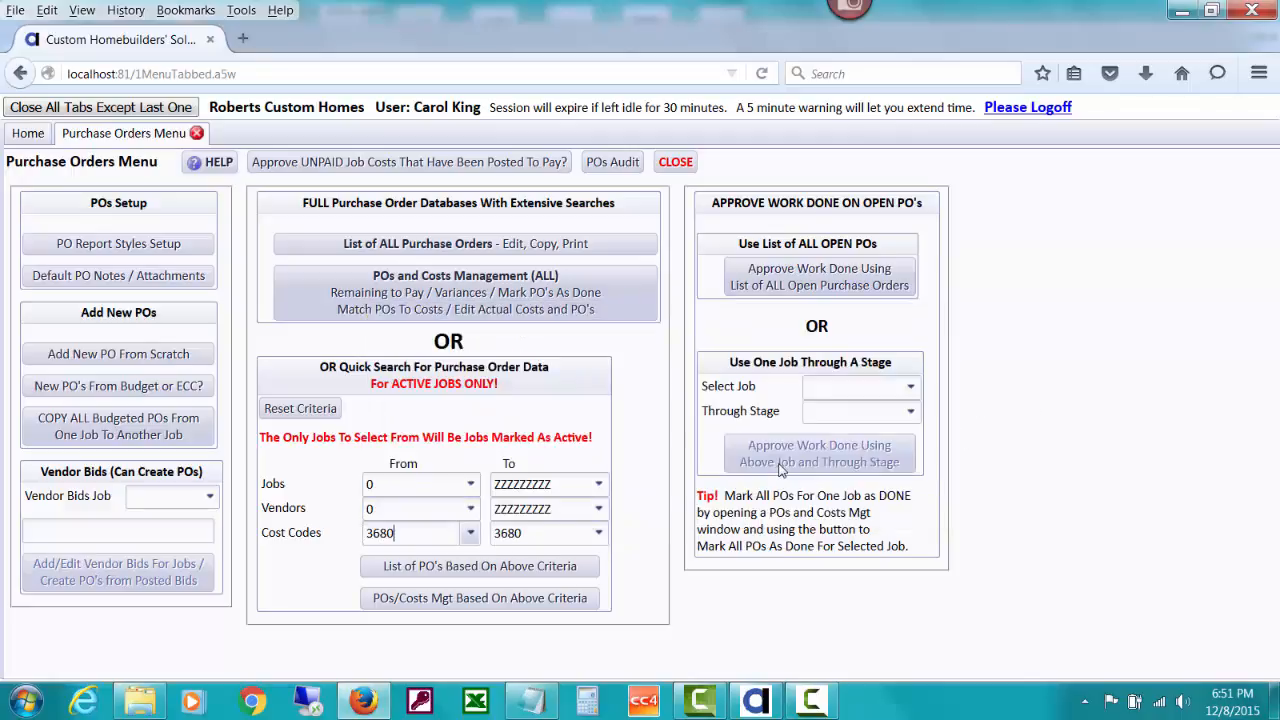
left_click(552, 566)
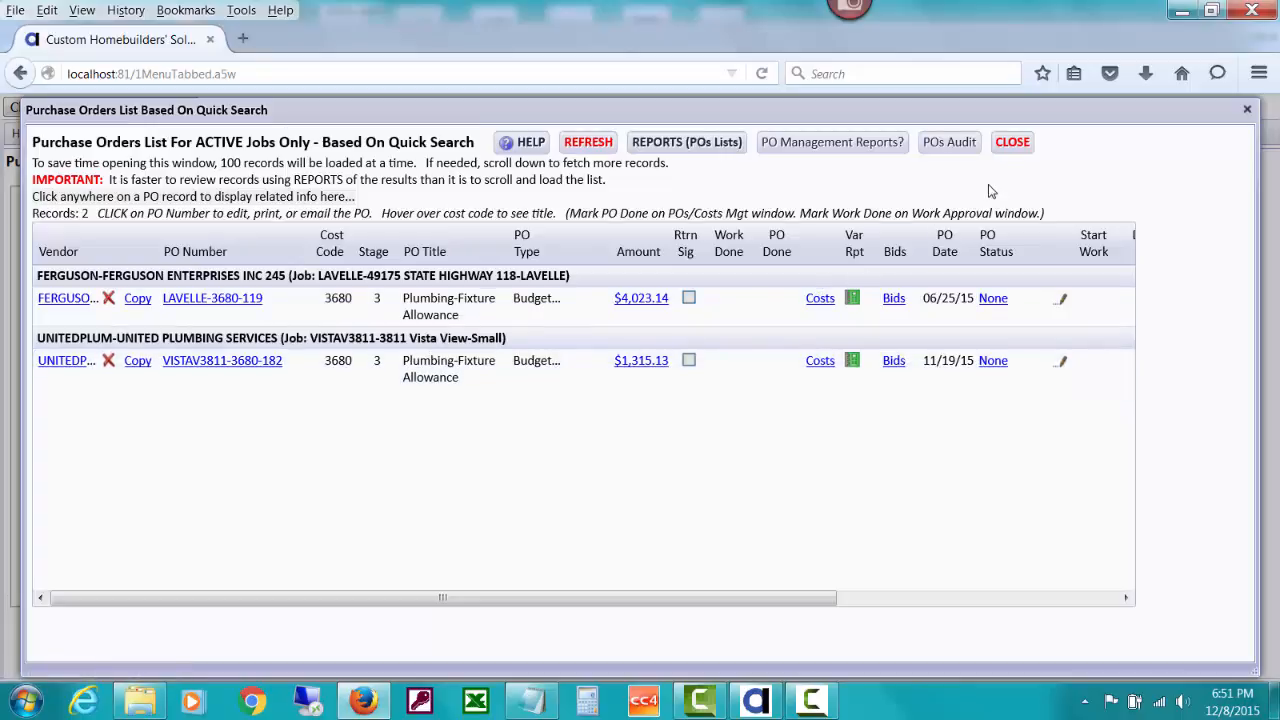
left_click(1013, 146)
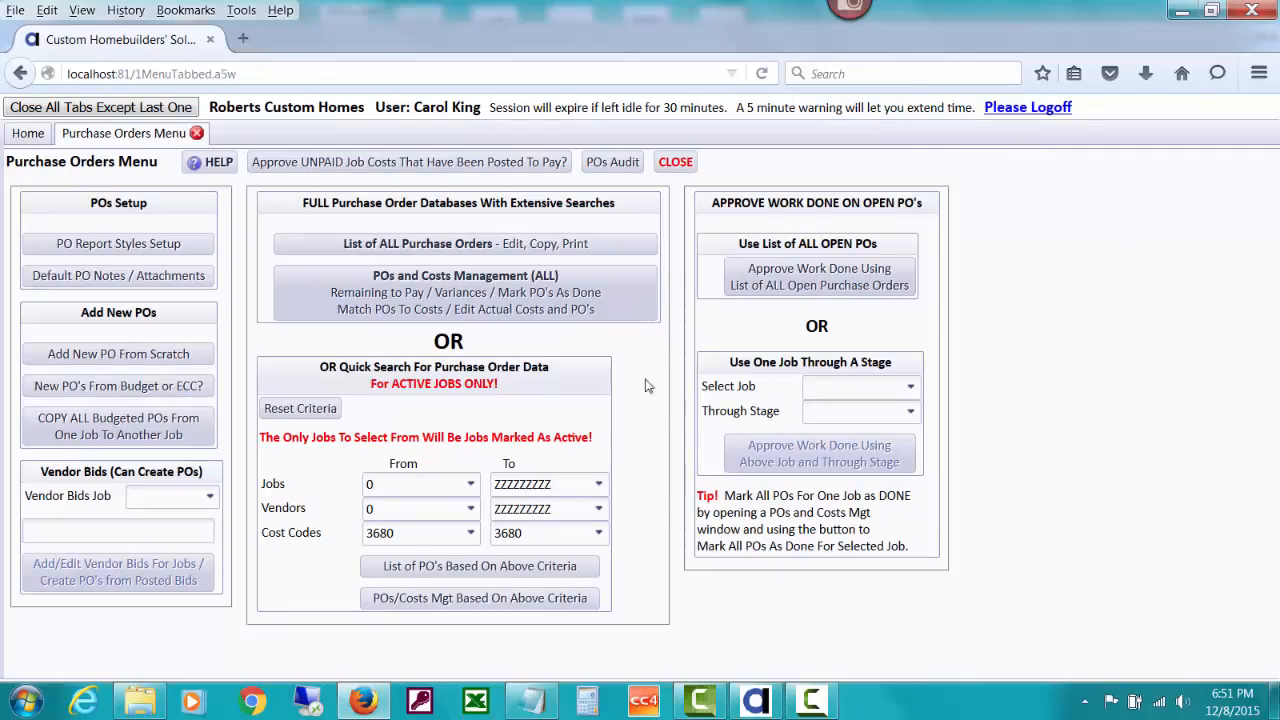
Start a new purchase order from scratch for job VISTAV3811 with vendor UNITEDPLUM
left_click(181, 357)
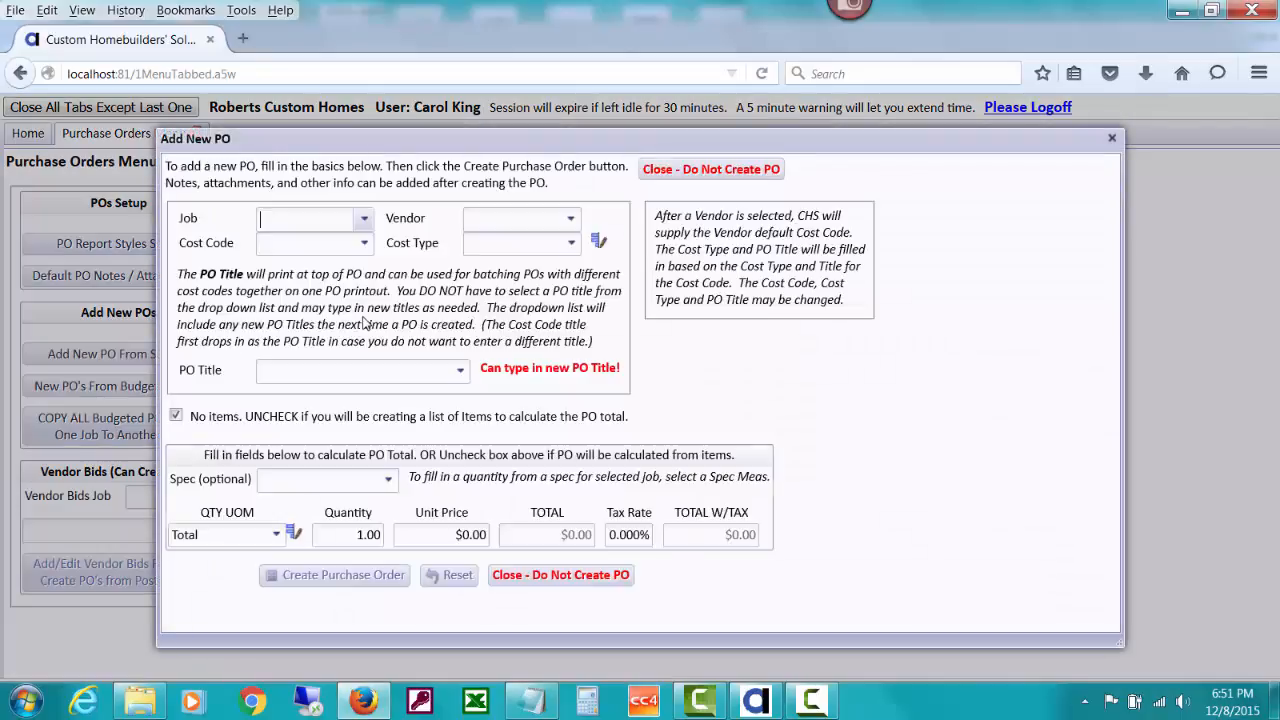
type("v")
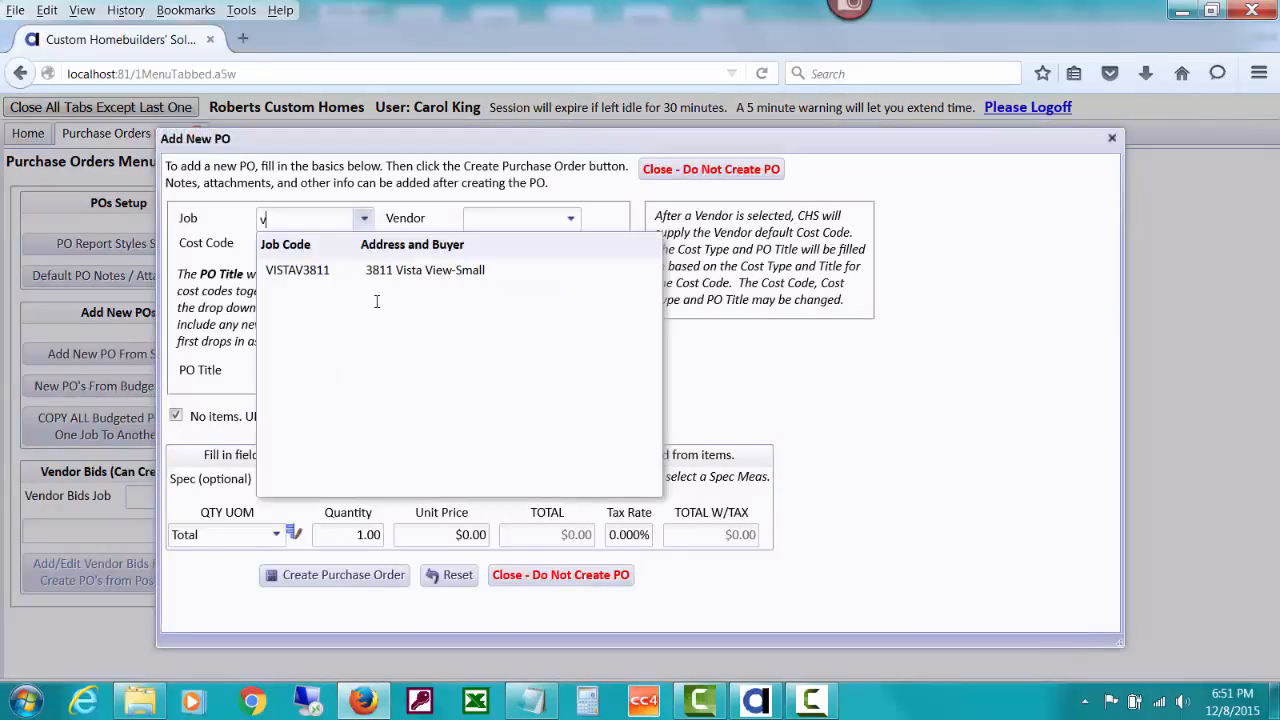
left_click(374, 272)
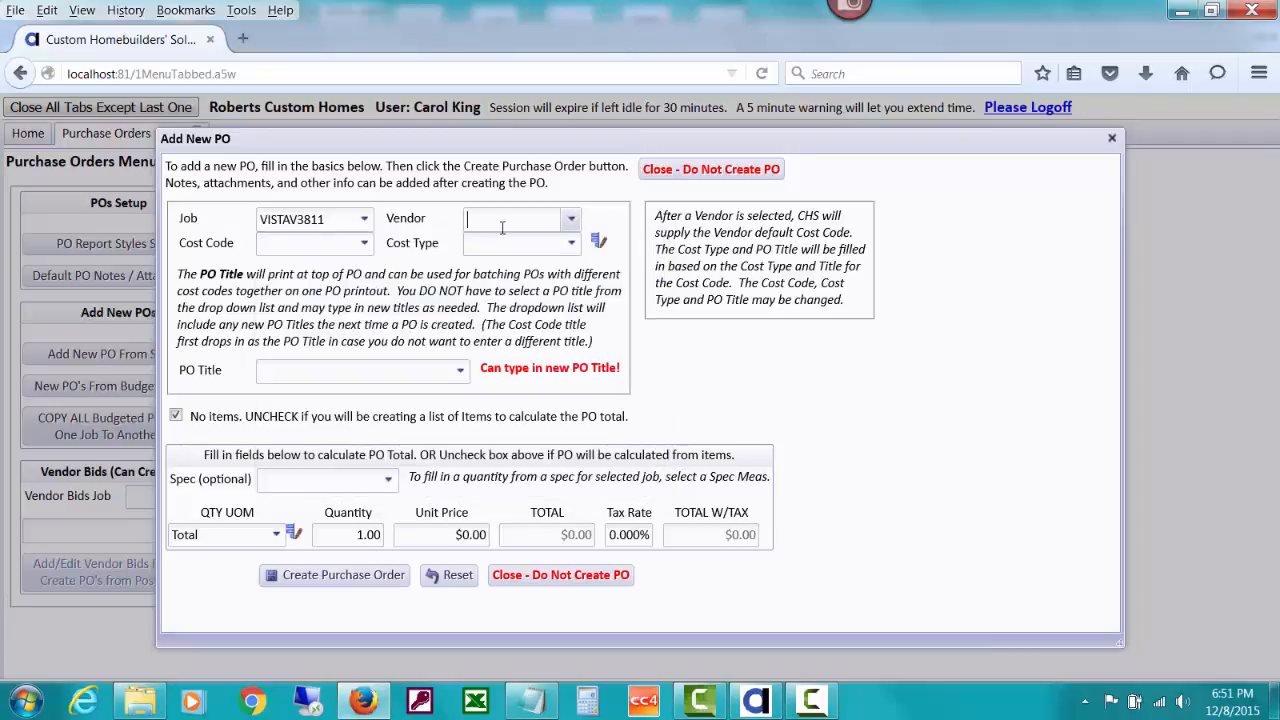
left_click(498, 220)
type("un")
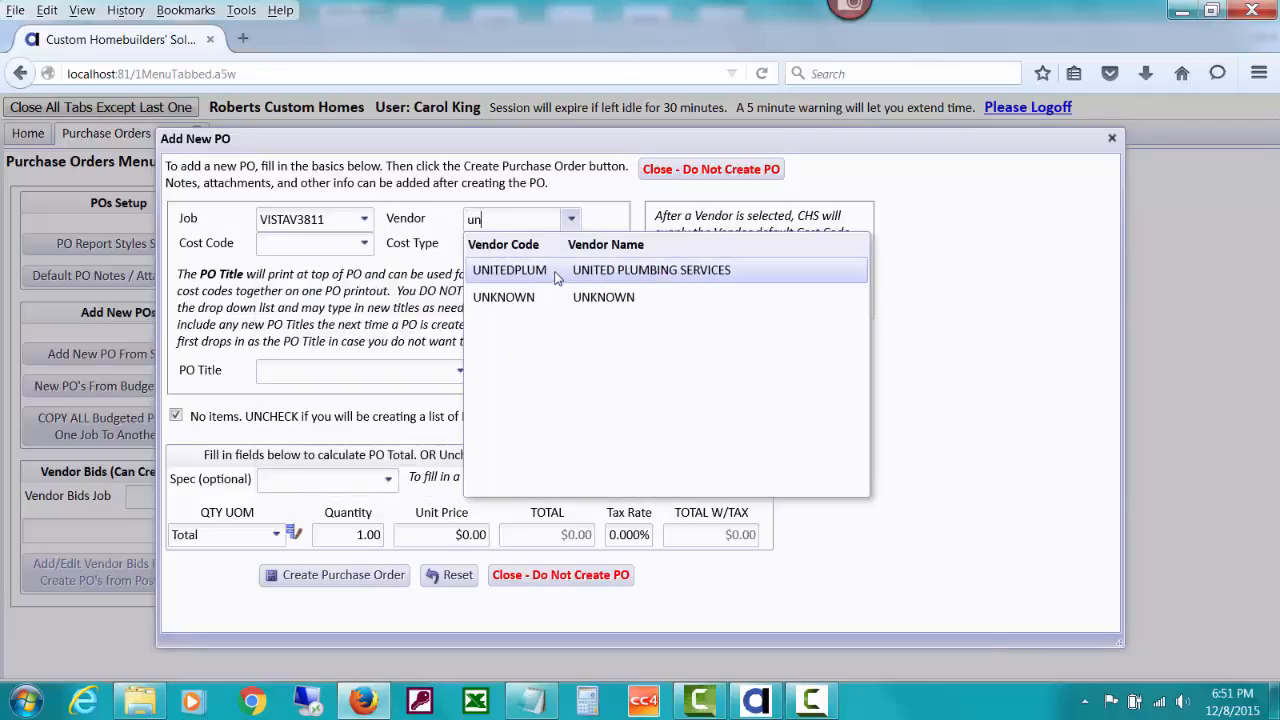
left_click(557, 279)
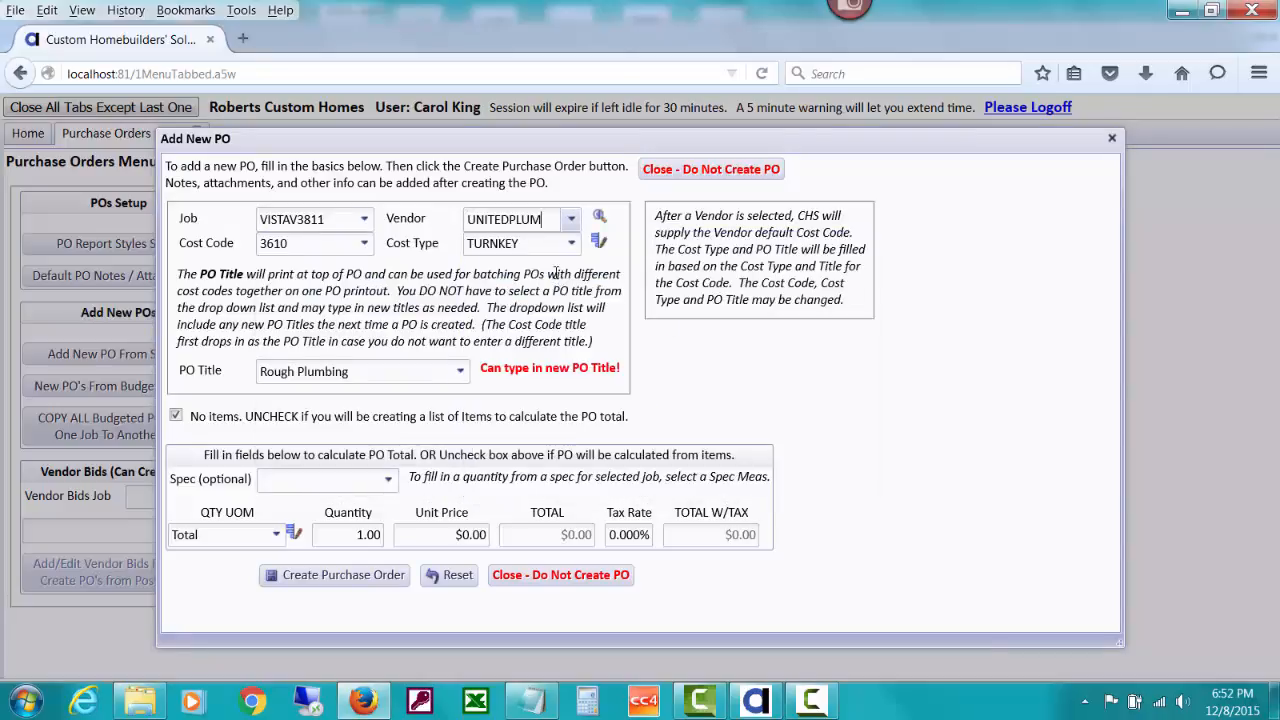
Change the new purchase order's cost code to 3680, Plumbing-Fixture Allowance
left_click(364, 245)
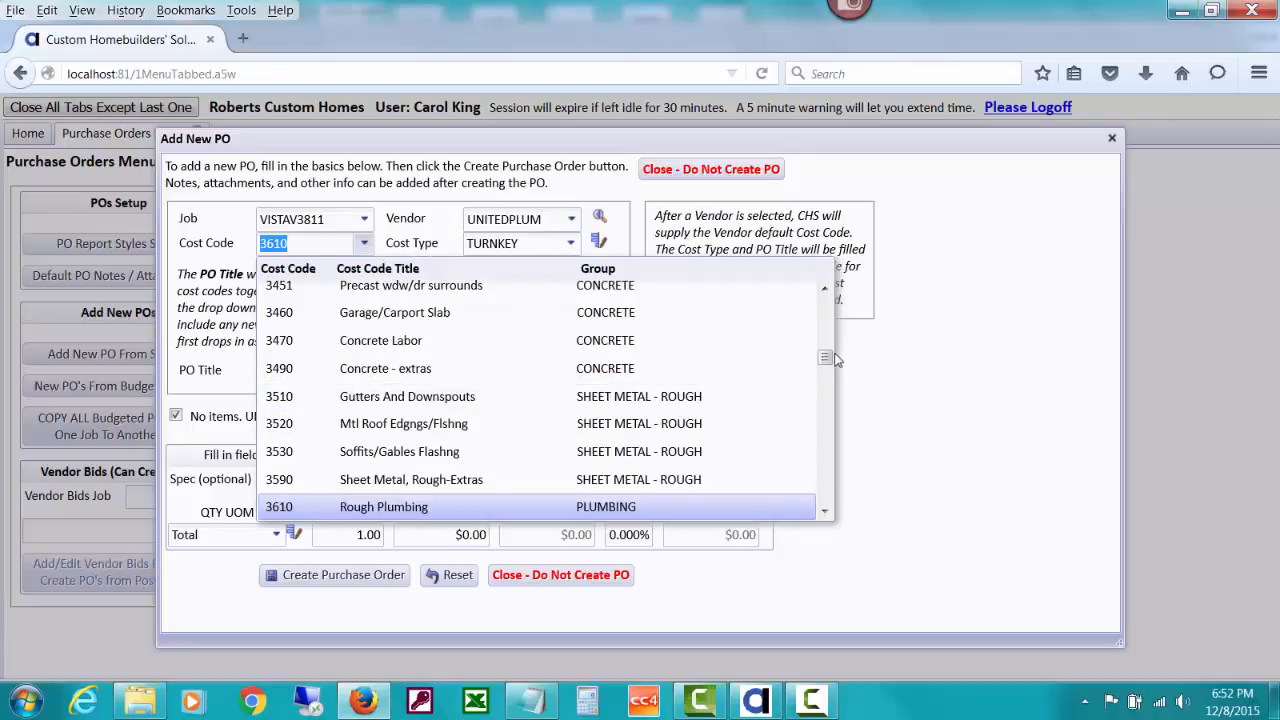
left_click_drag(825, 358, 828, 366)
left_click(677, 378)
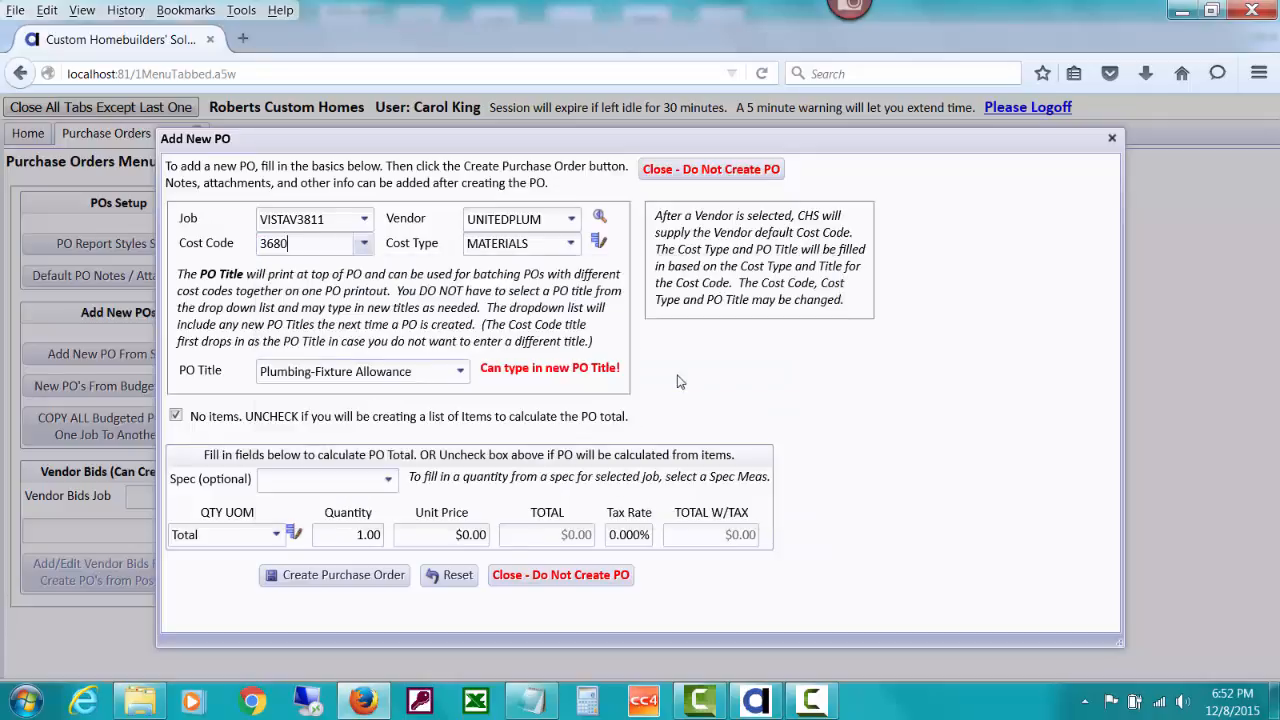
Replace the PO title with "Replace Damaged Sink In Bath 1"
left_click(417, 373)
left_click_drag(361, 371, 415, 375)
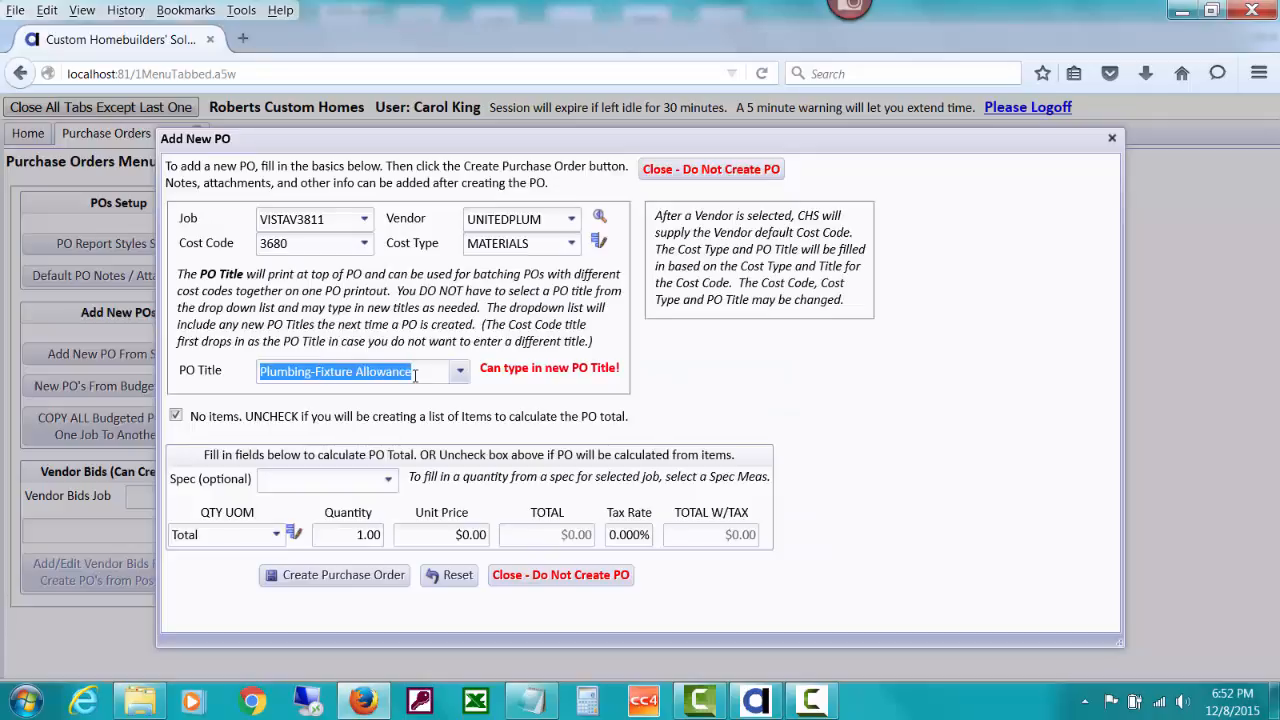
type("Replac")
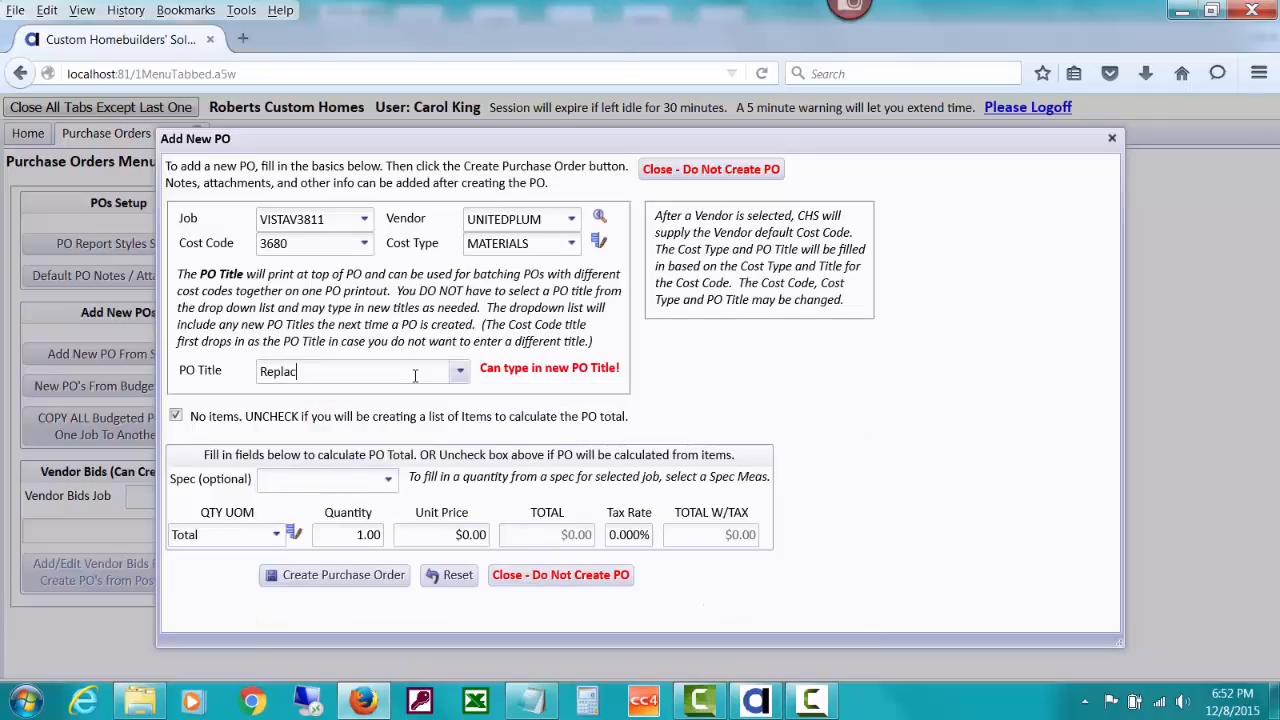
type("e Sink in Bathroom 1 Due")
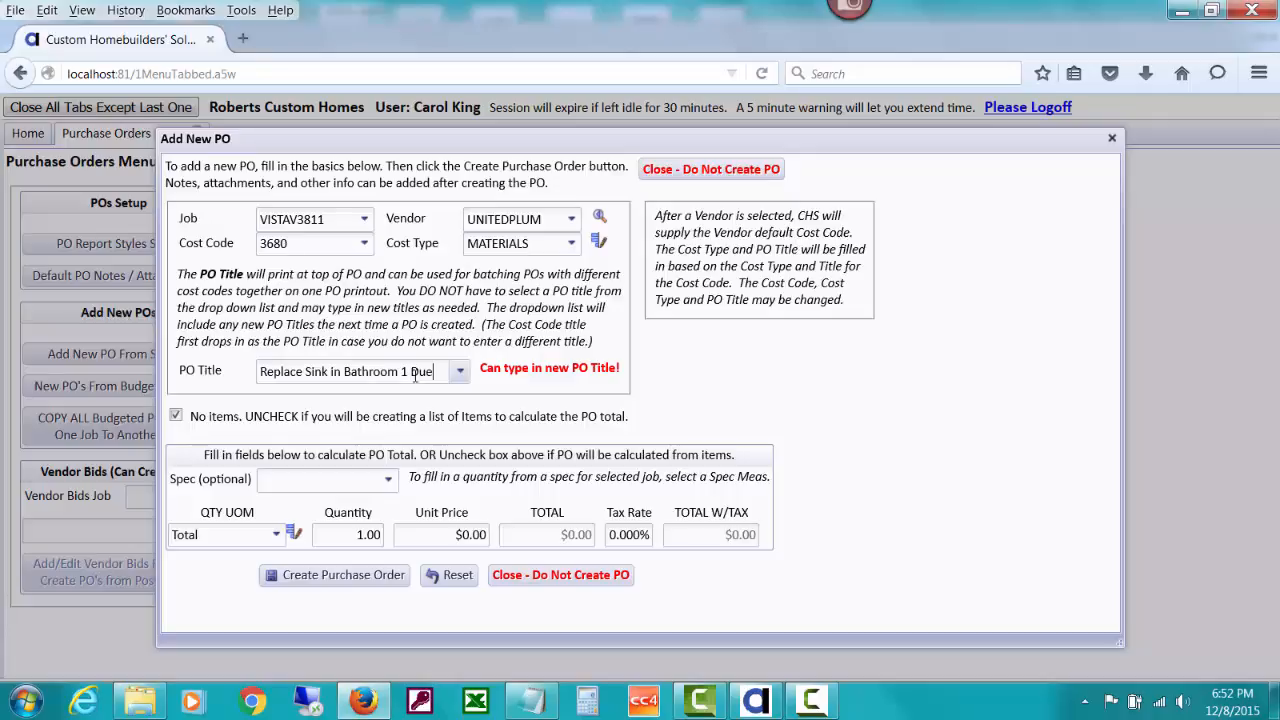
key("BackSpace")
key("BackSpace")
key("BackSpace")
type("Dama")
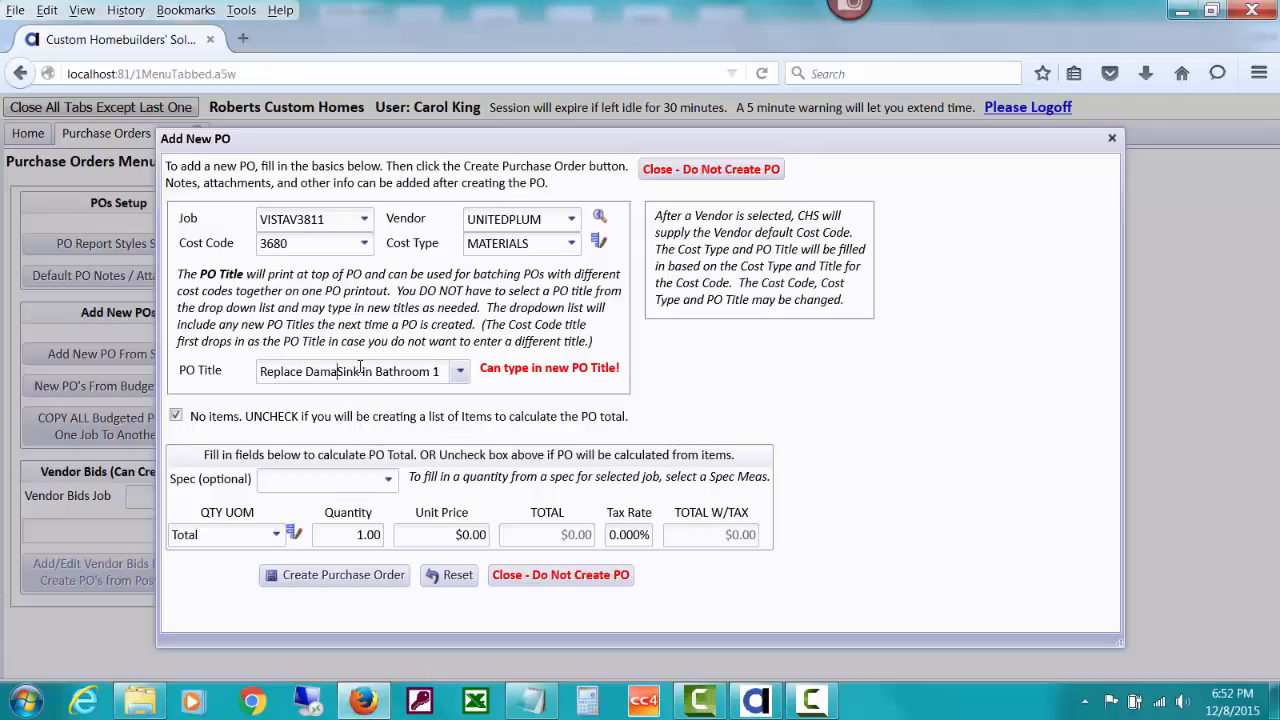
key("Delete")
key("Delete")
key("Delete")
key("Delete")
key("Delete")
key("Delete")
key("Delete")
key("Delete")
key("Delete")
key("Delete")
key("Delete")
key("Delete")
key("Delete")
key("Delete")
key("Delete")
key("Delete")
key("Delete")
type("ged Sink In Bath")
left_click(428, 371)
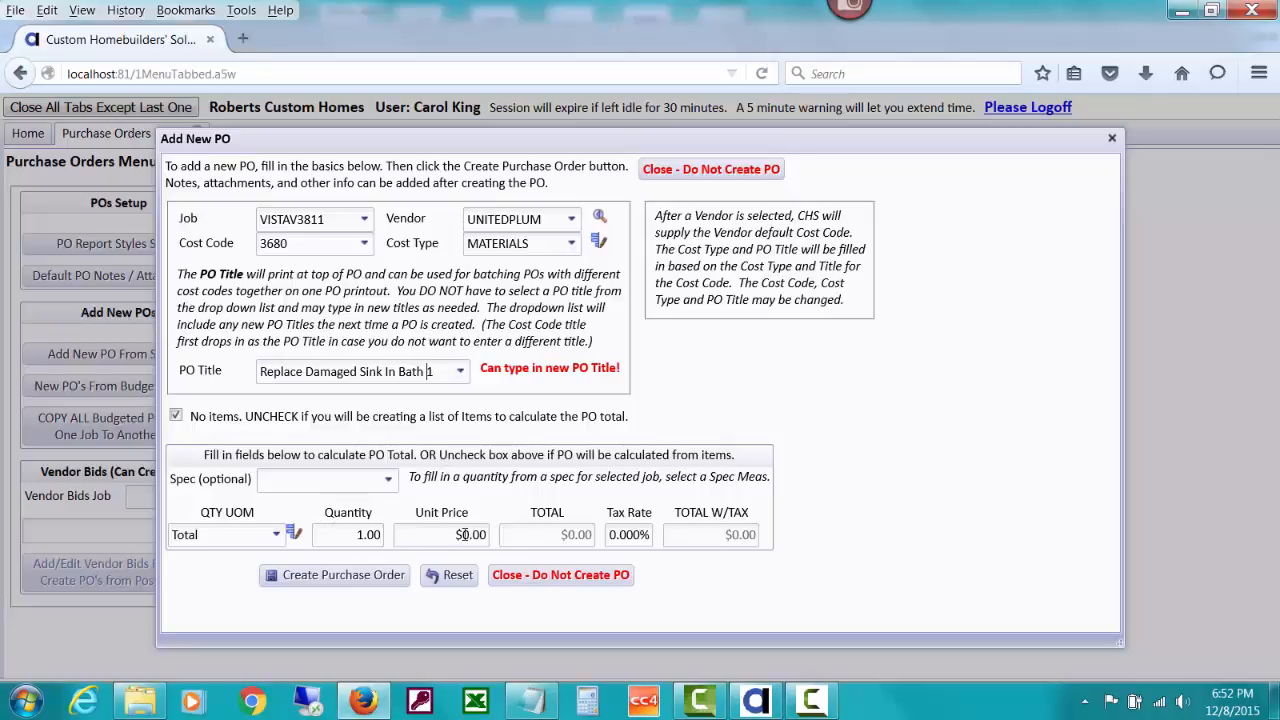
Set the unit price to $145.00 and create the purchase order
left_click(343, 575)
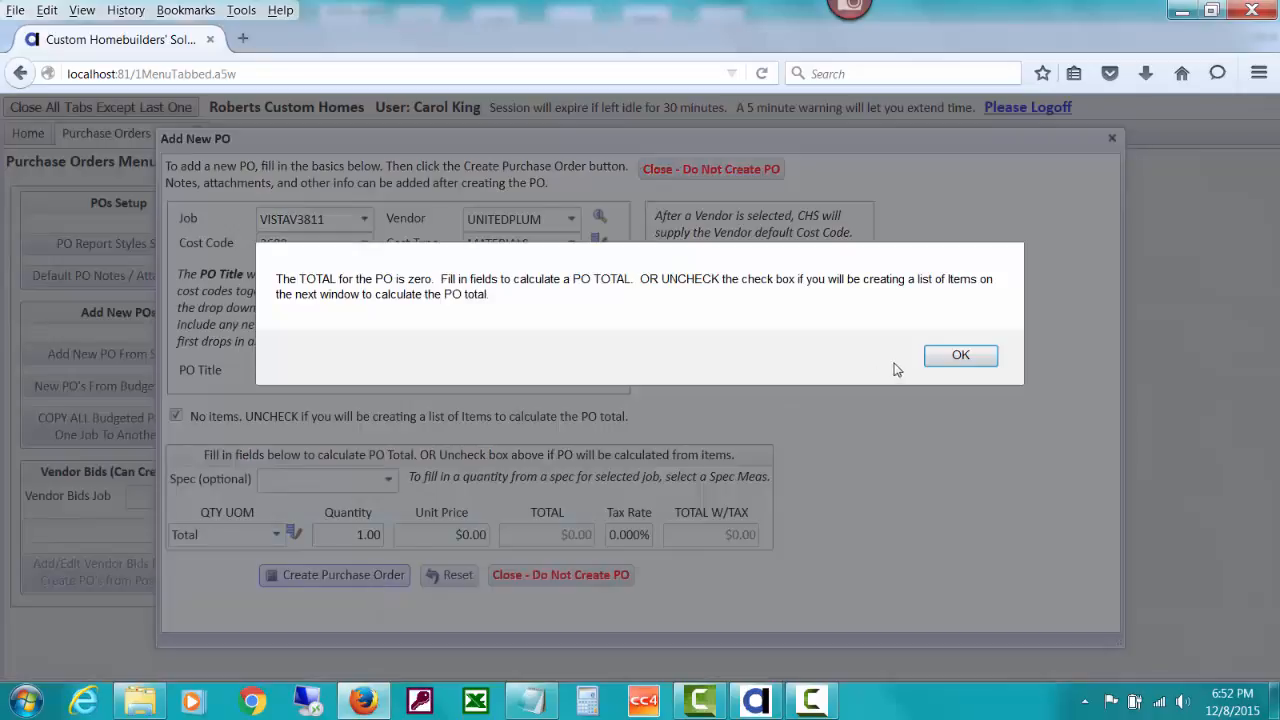
left_click(951, 360)
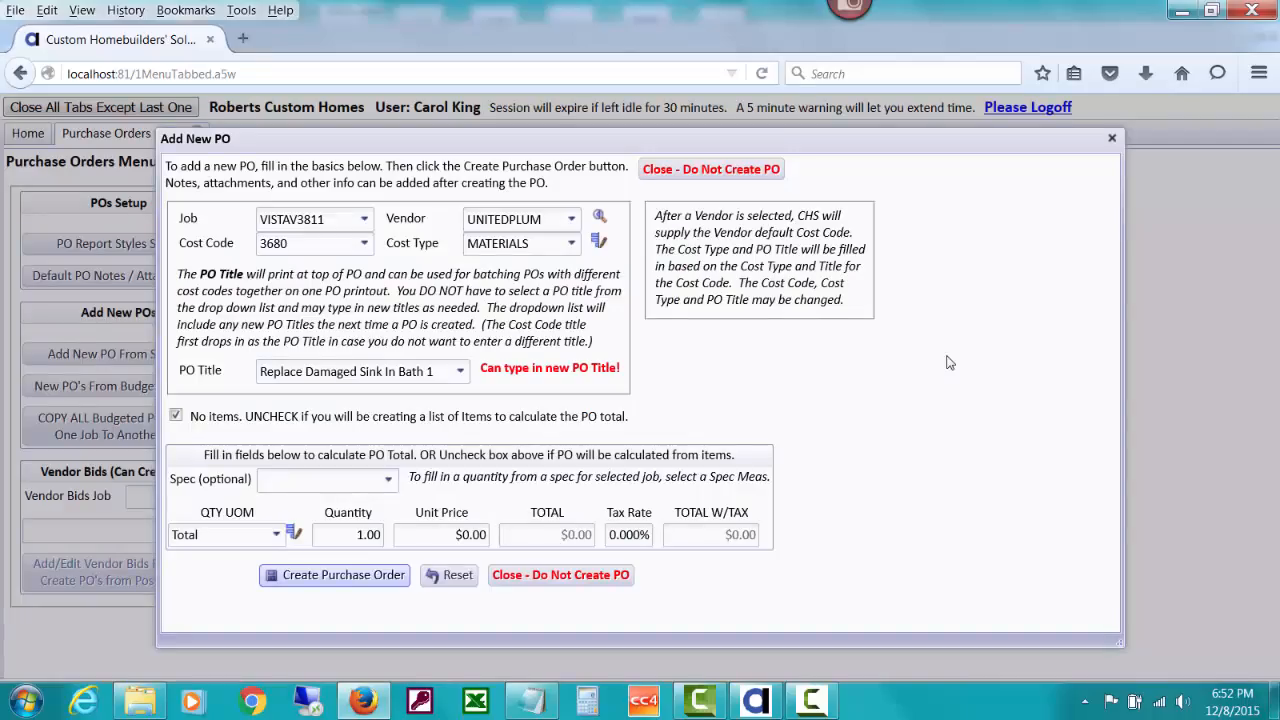
left_click(455, 534)
type("145")
key("Tab")
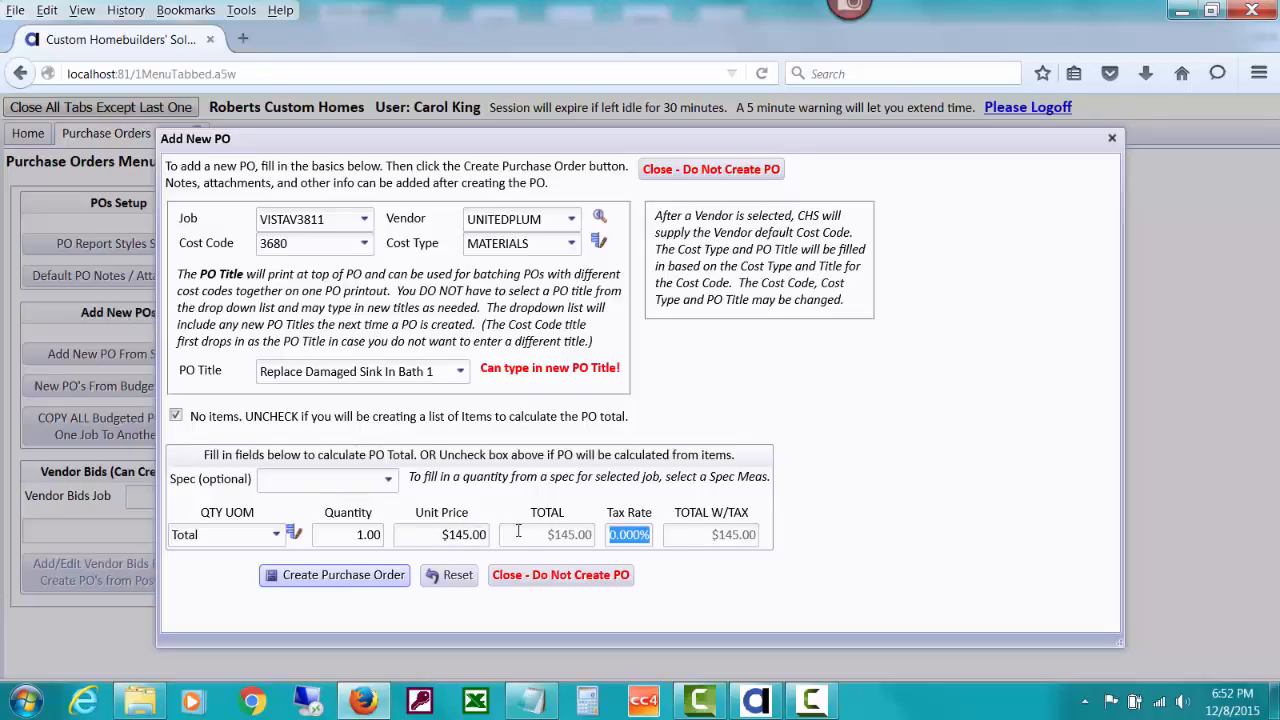
left_click(395, 576)
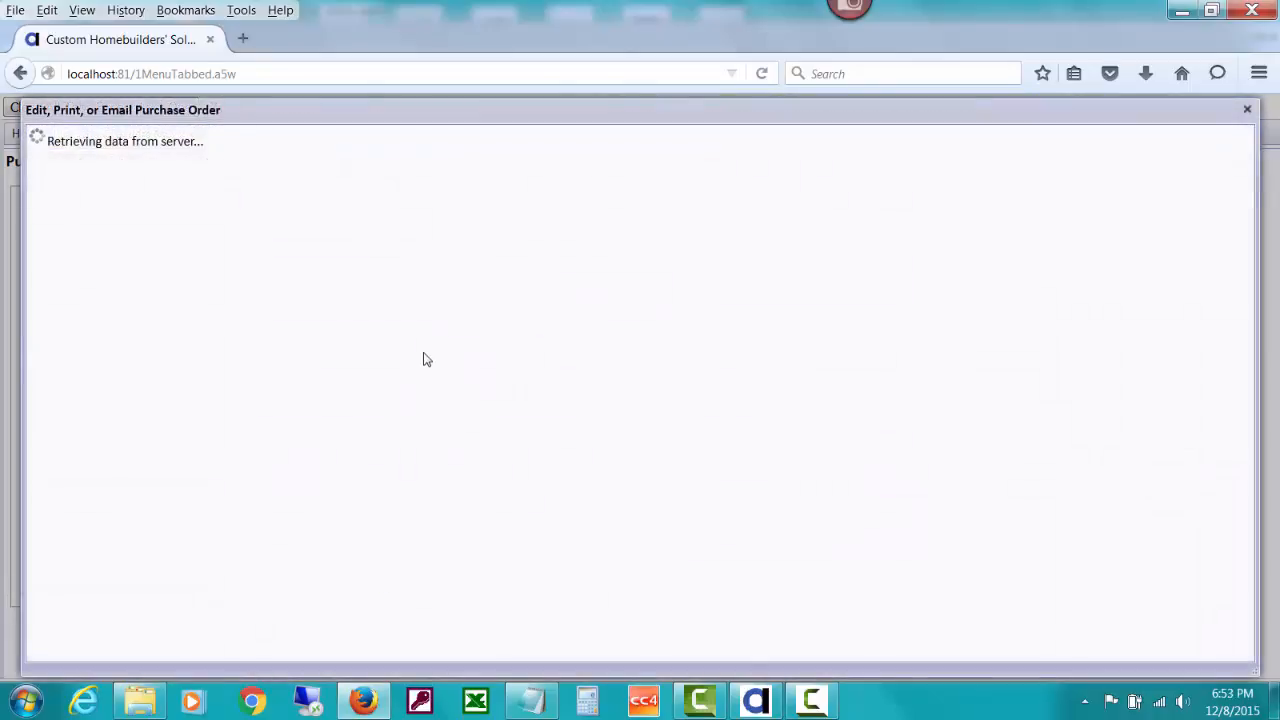
Add the Bathroom 1 CeraStyle Rectangular Sink from job VISTAV3811's existing items to the new purchase order's items list
left_click(566, 243)
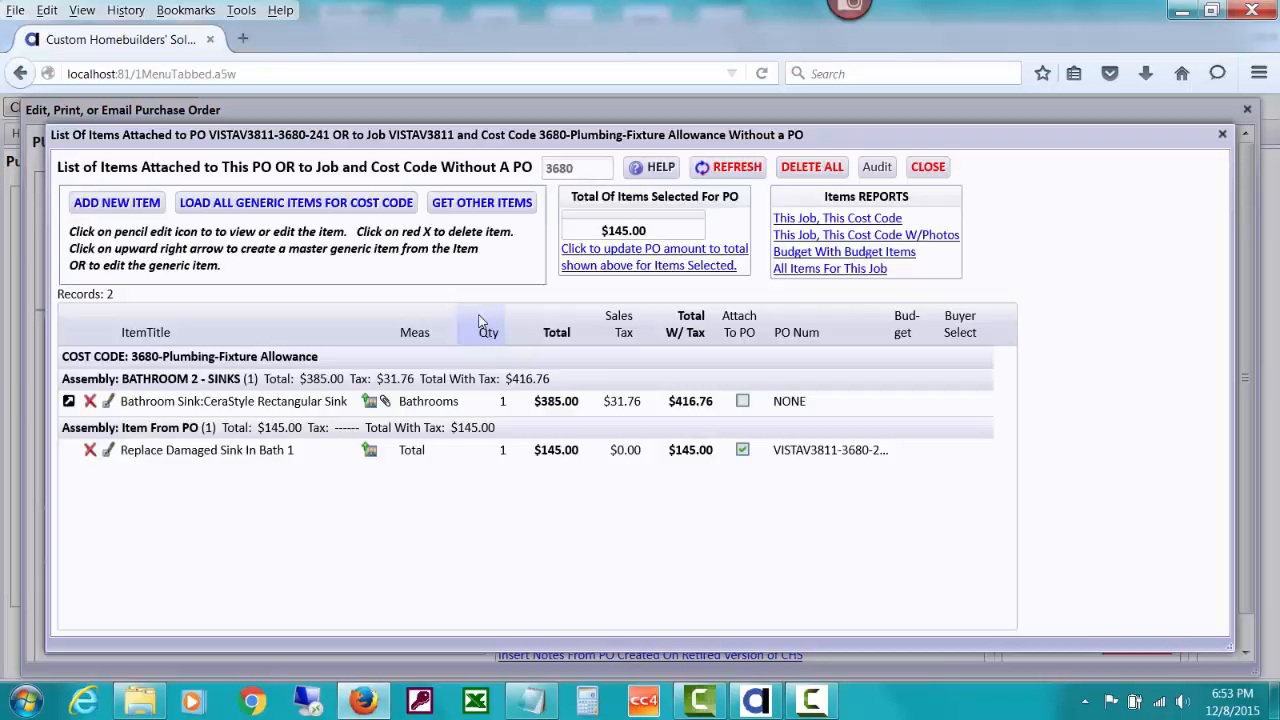
left_click(468, 204)
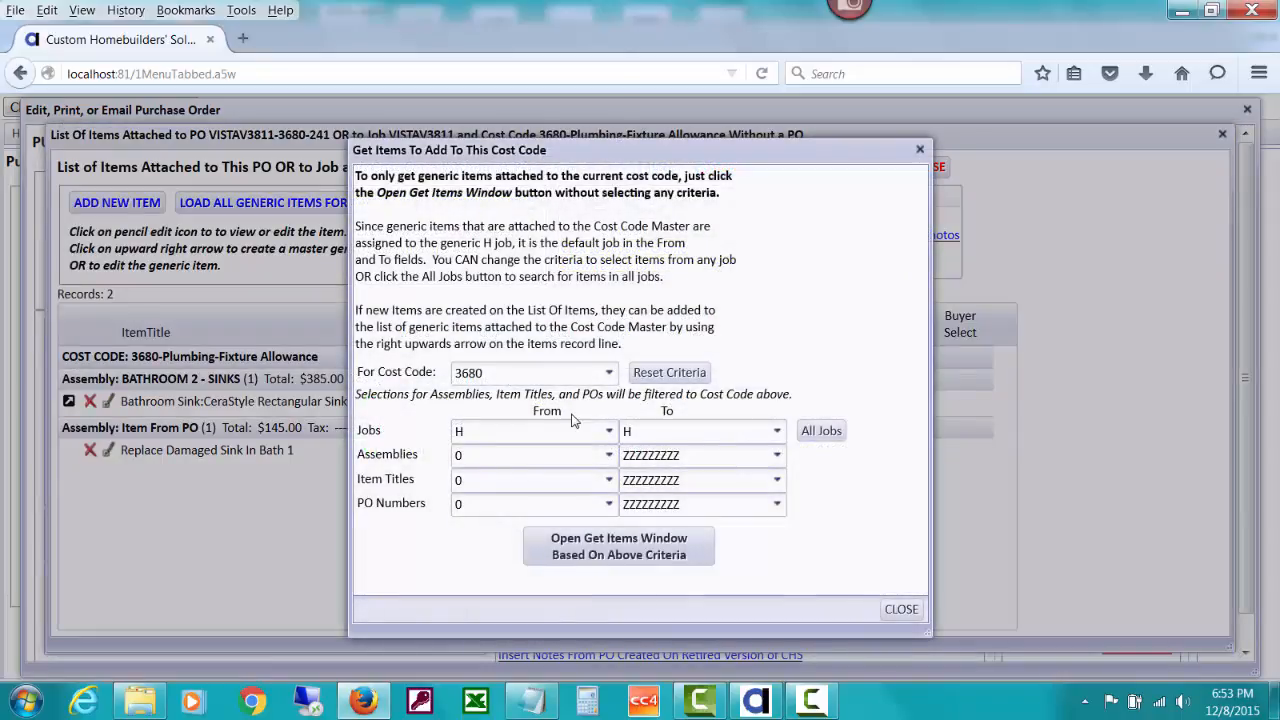
left_click(608, 431)
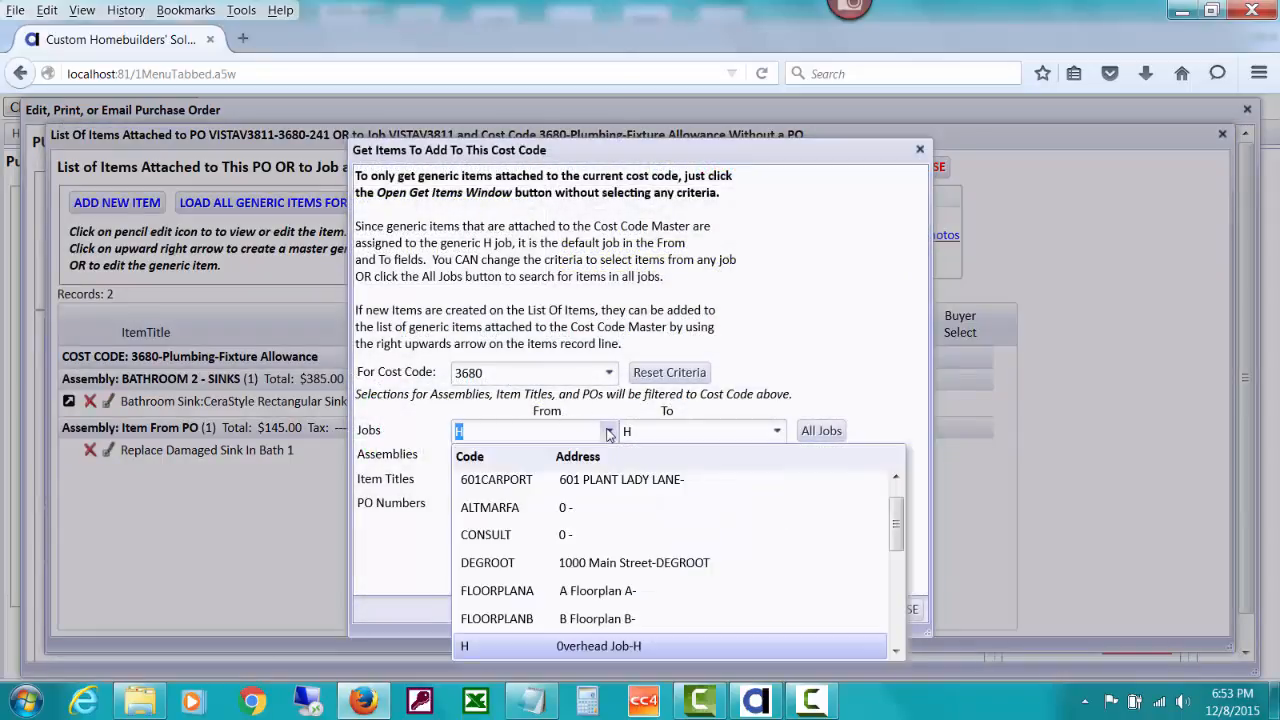
type("v")
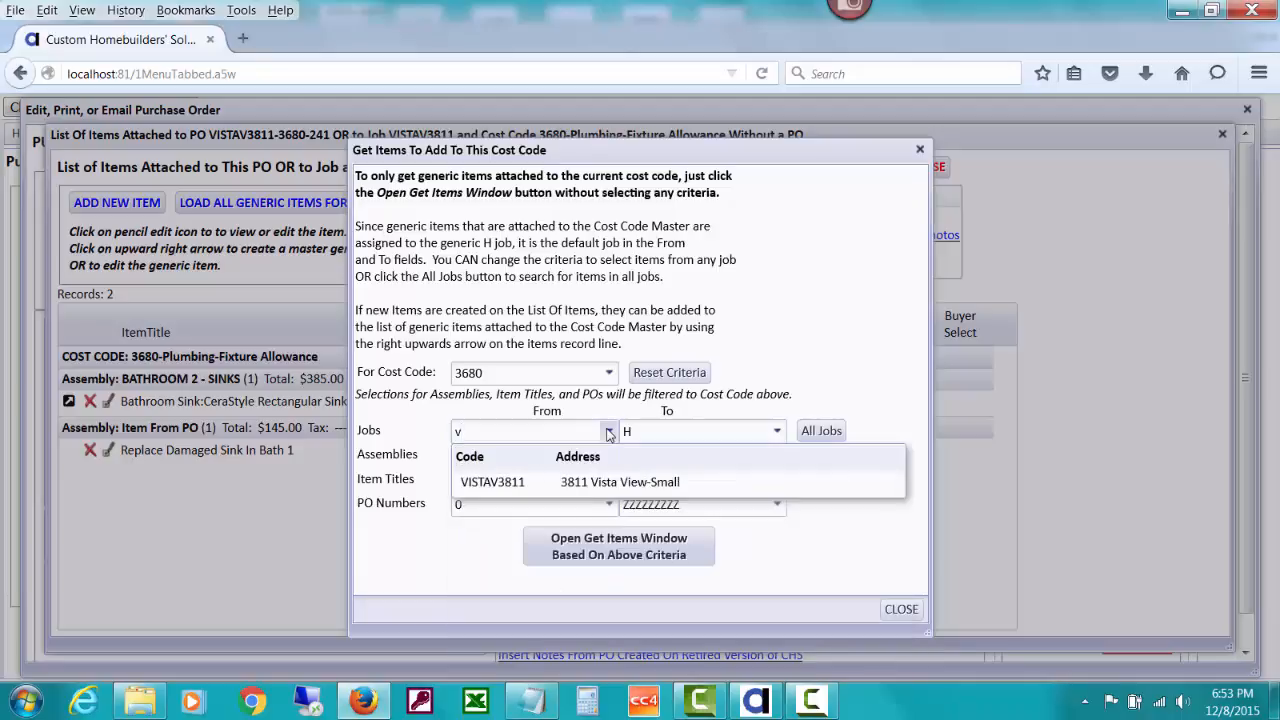
left_click(603, 480)
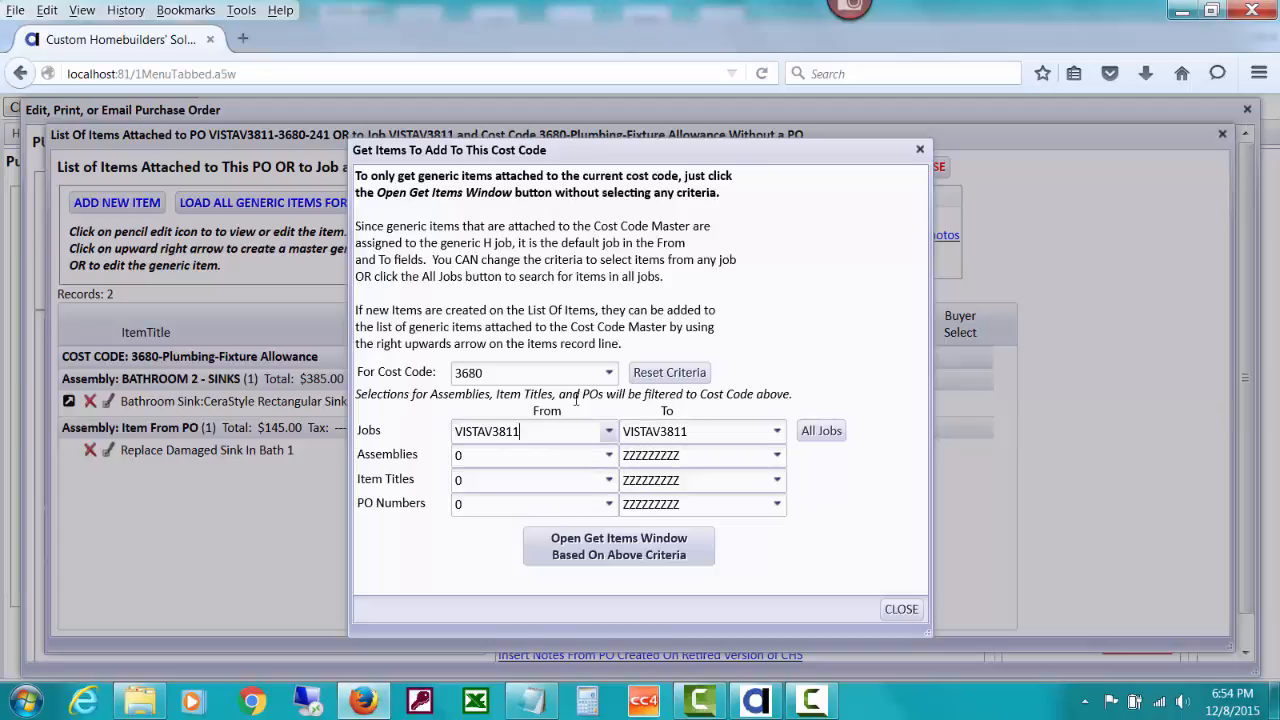
left_click(630, 545)
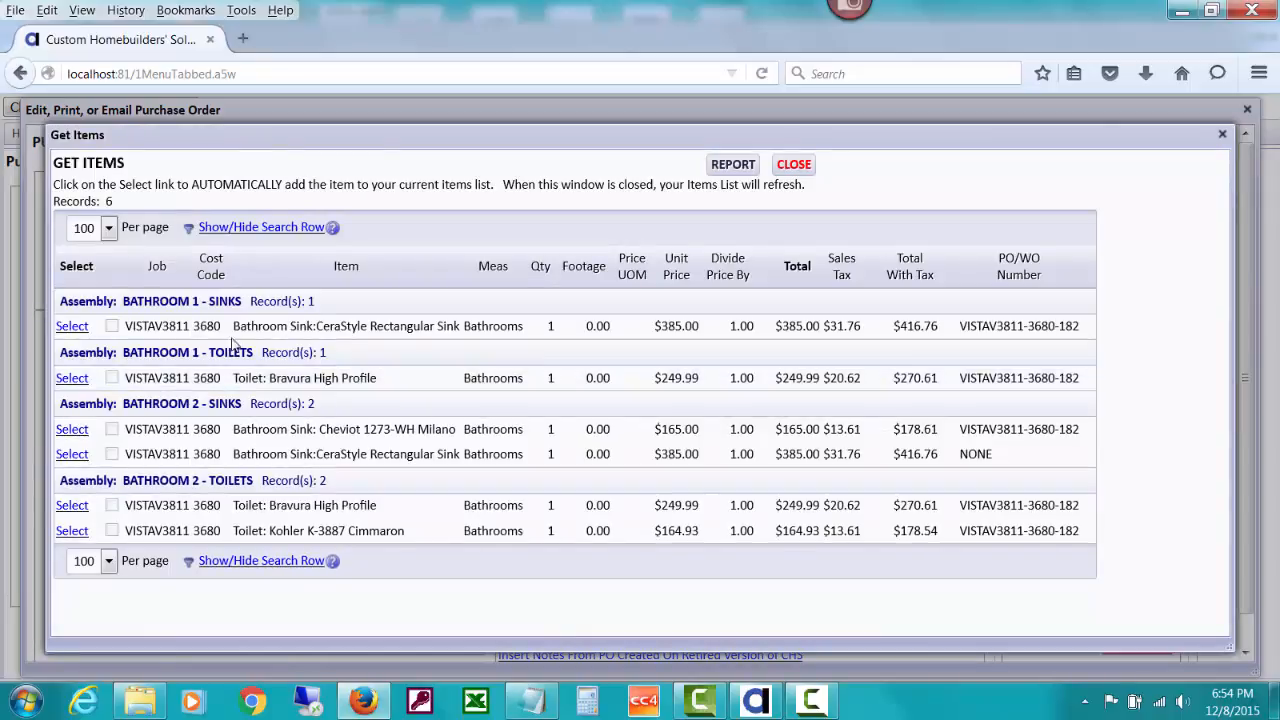
left_click(72, 327)
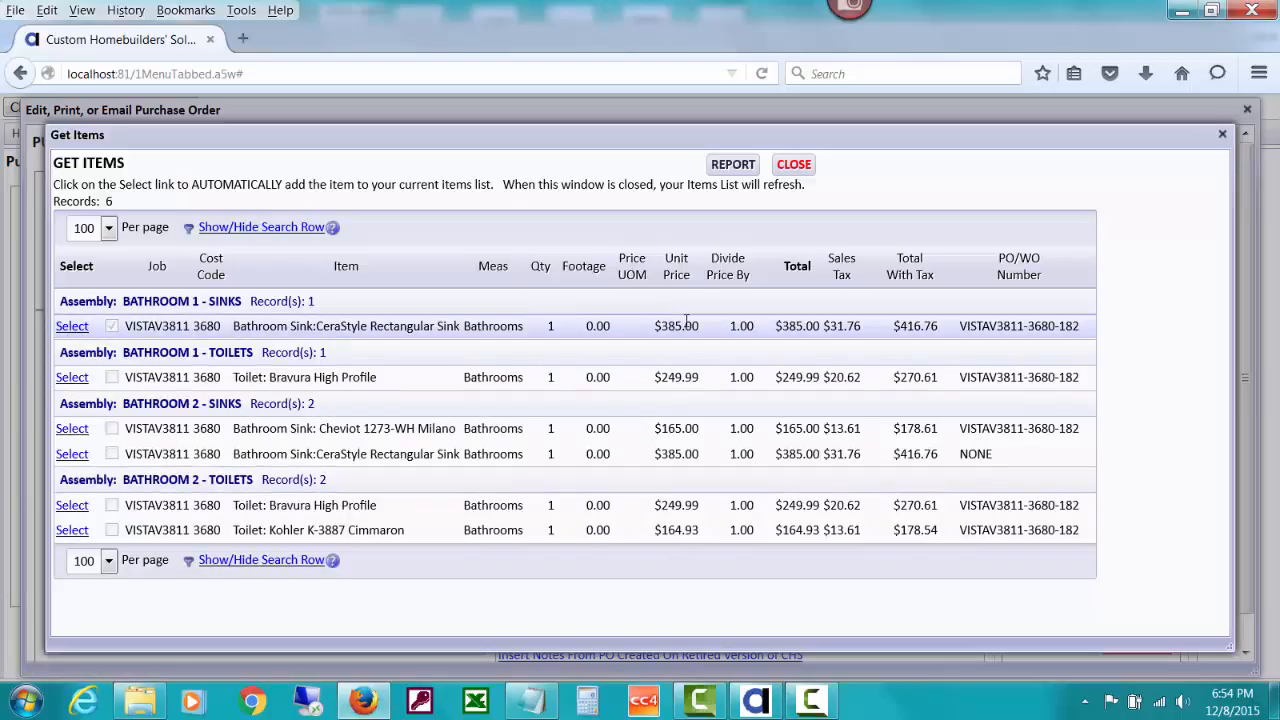
left_click(794, 167)
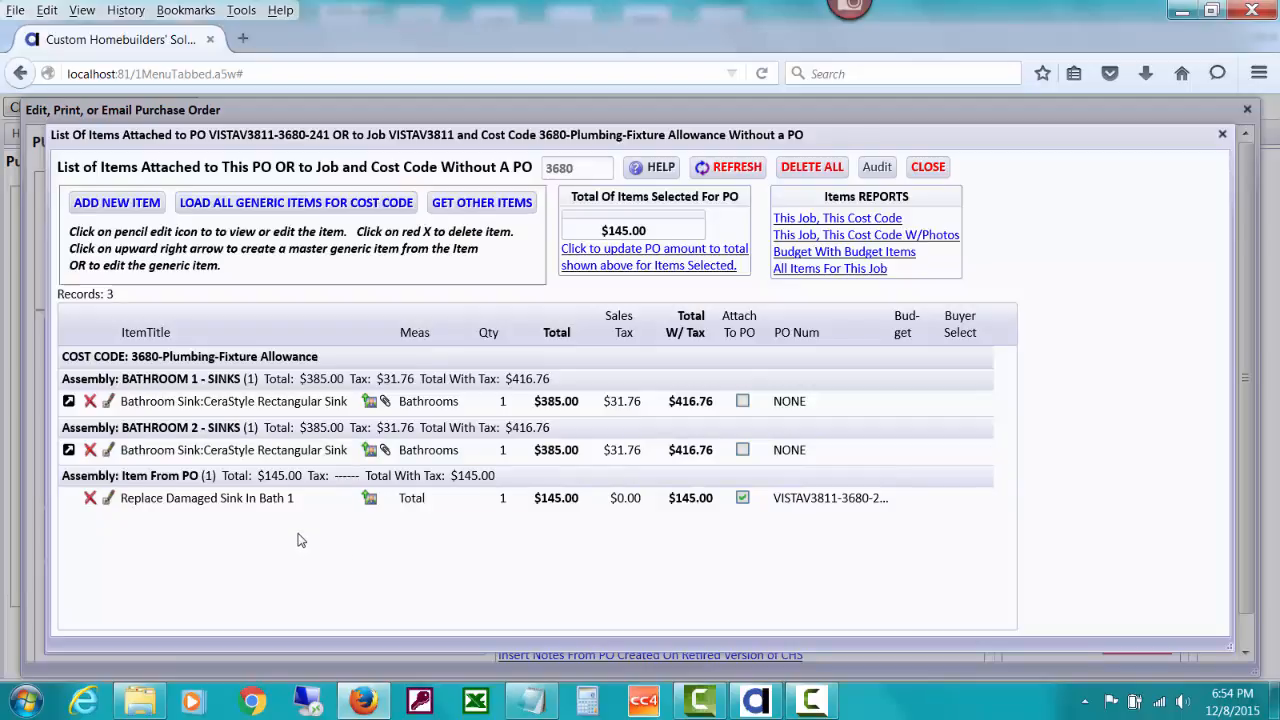
Detach the "Replace Damaged Sink In Bath 1" item from the purchase order and delete it from the items list
left_click(93, 498)
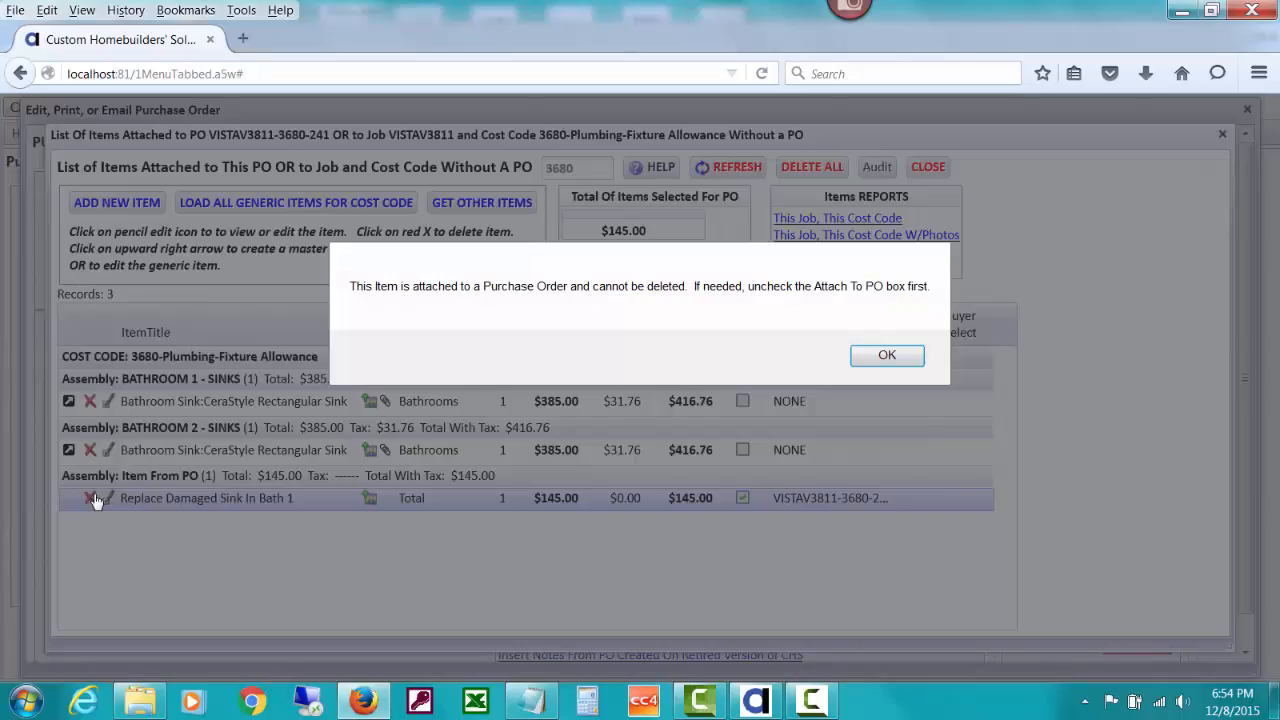
left_click(862, 357)
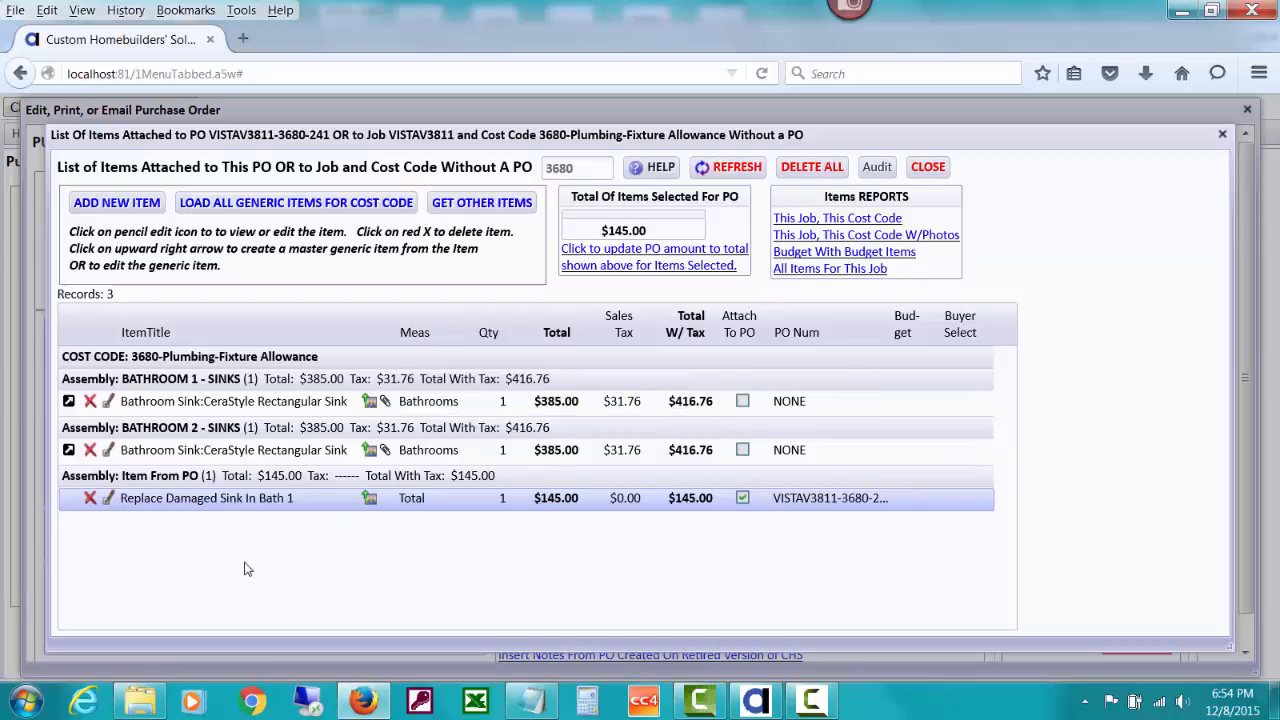
left_click(91, 498)
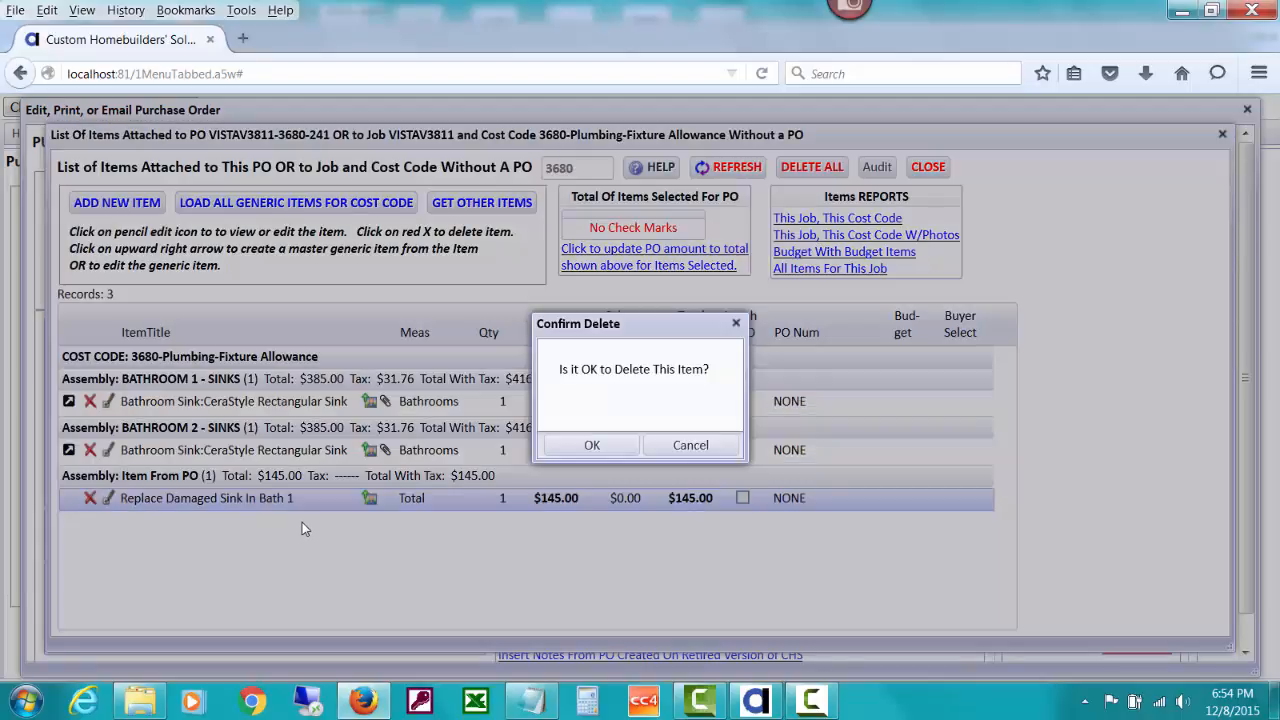
left_click(610, 444)
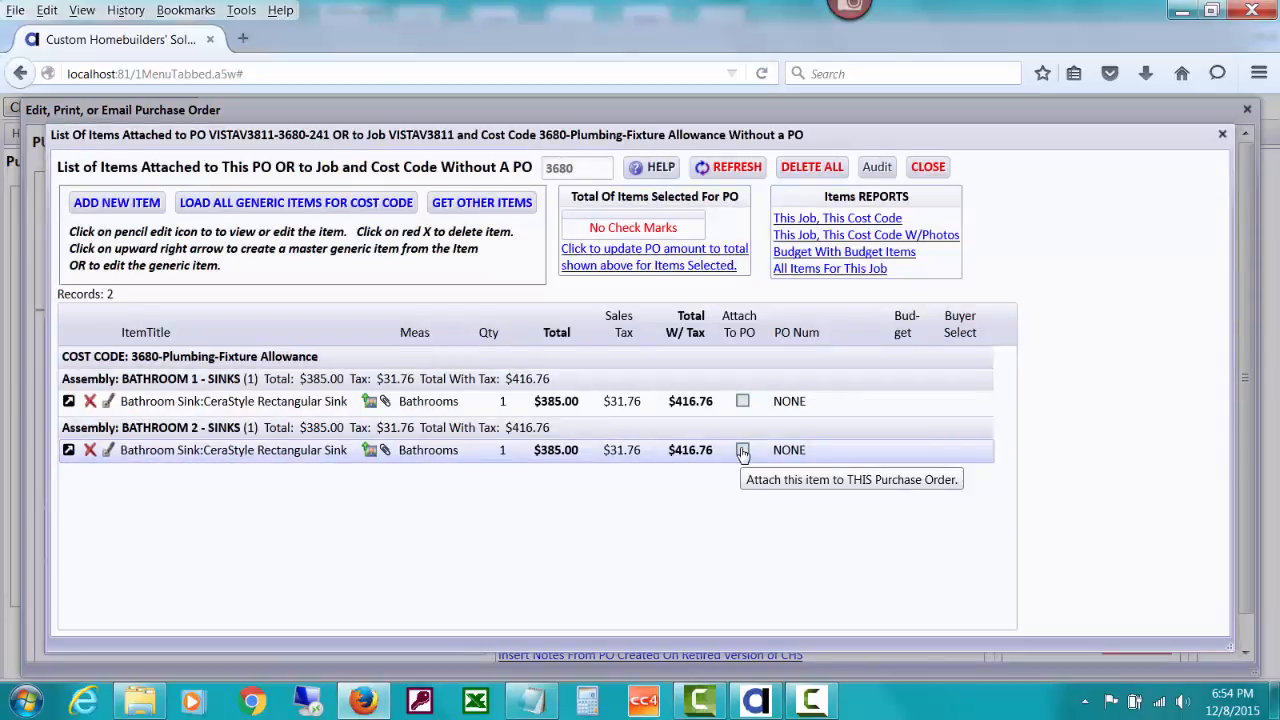
Attach the Bathroom 2 CeraStyle Rectangular Sink to this PO and update the PO amount to the selected items' total
left_click(742, 452)
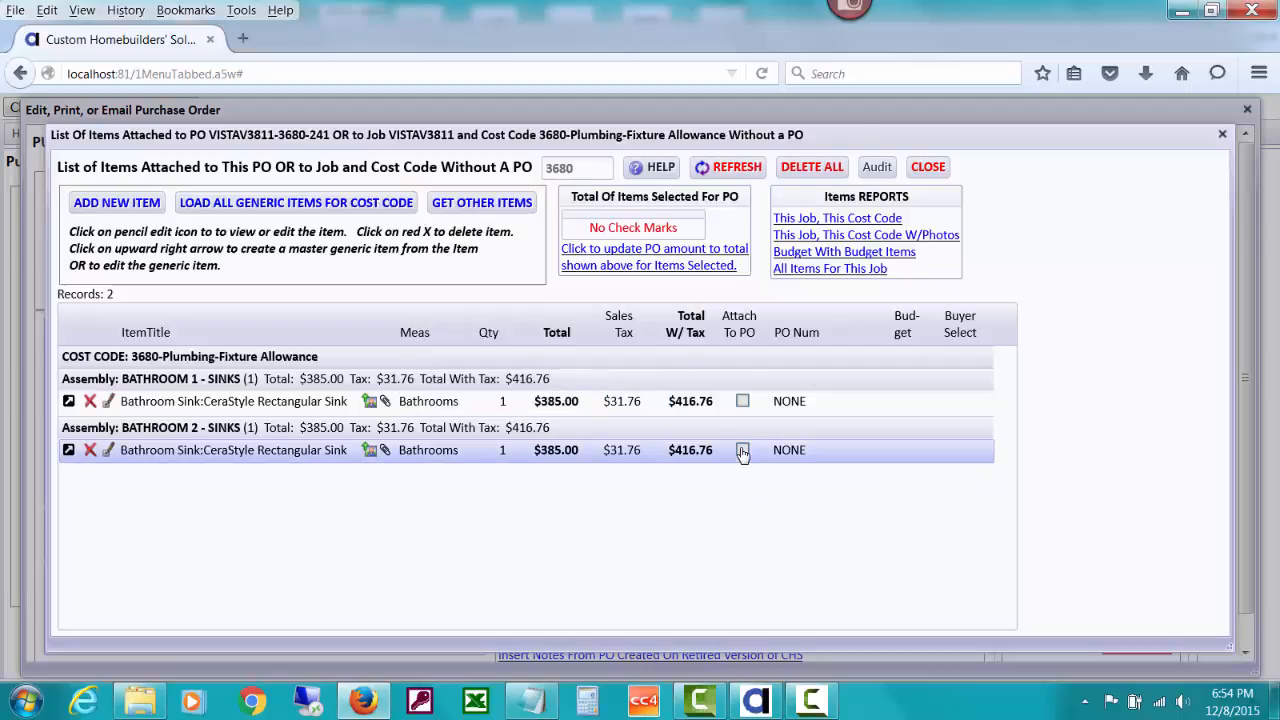
left_click(653, 264)
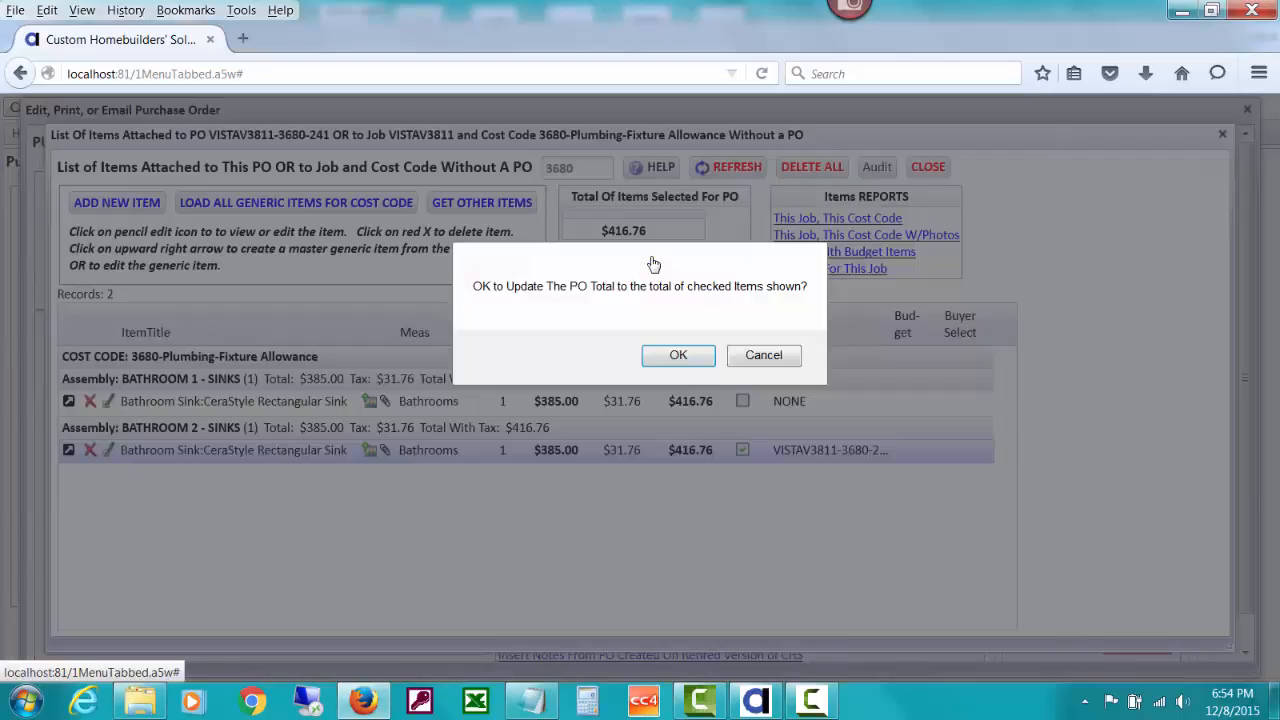
left_click(678, 356)
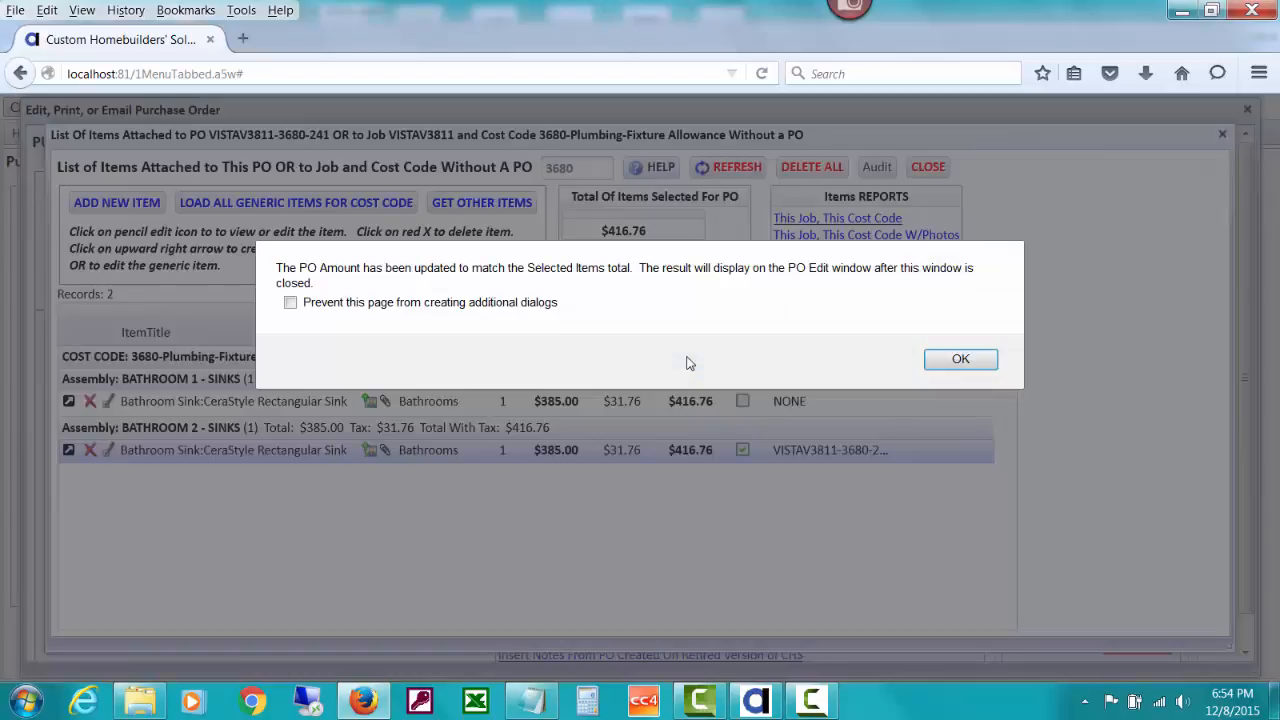
left_click(940, 366)
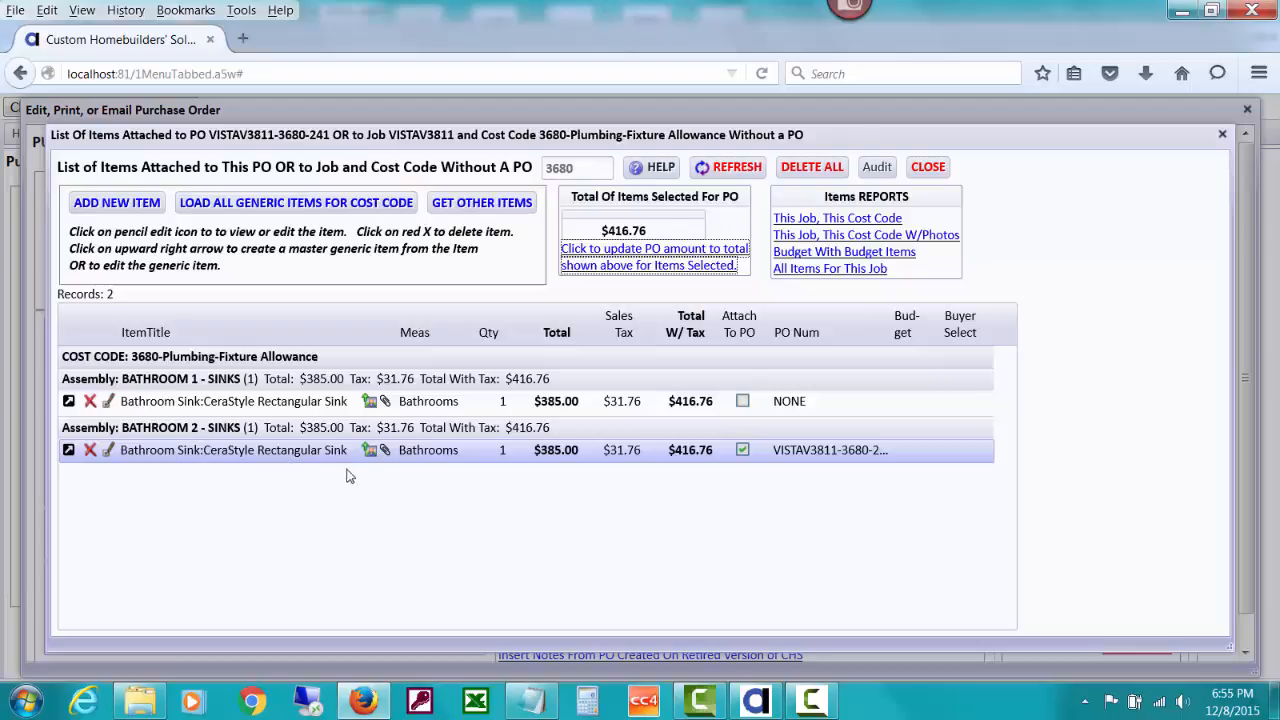
left_click(928, 167)
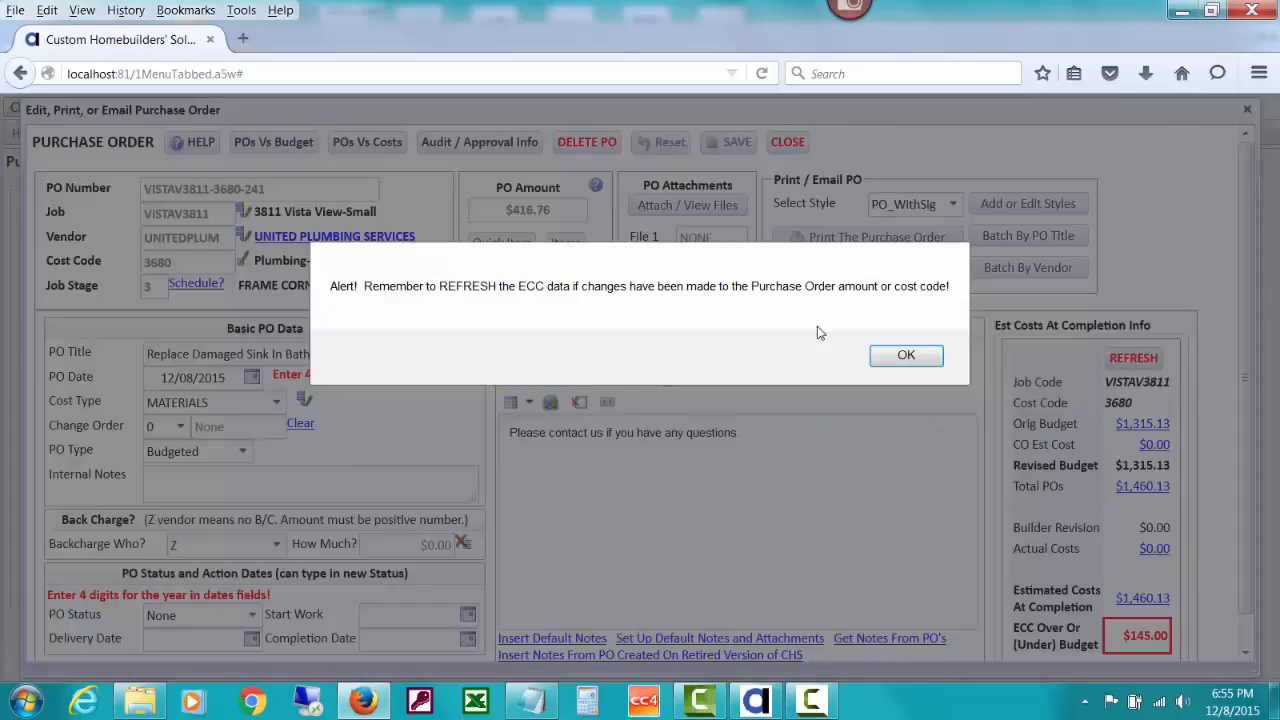
left_click(905, 357)
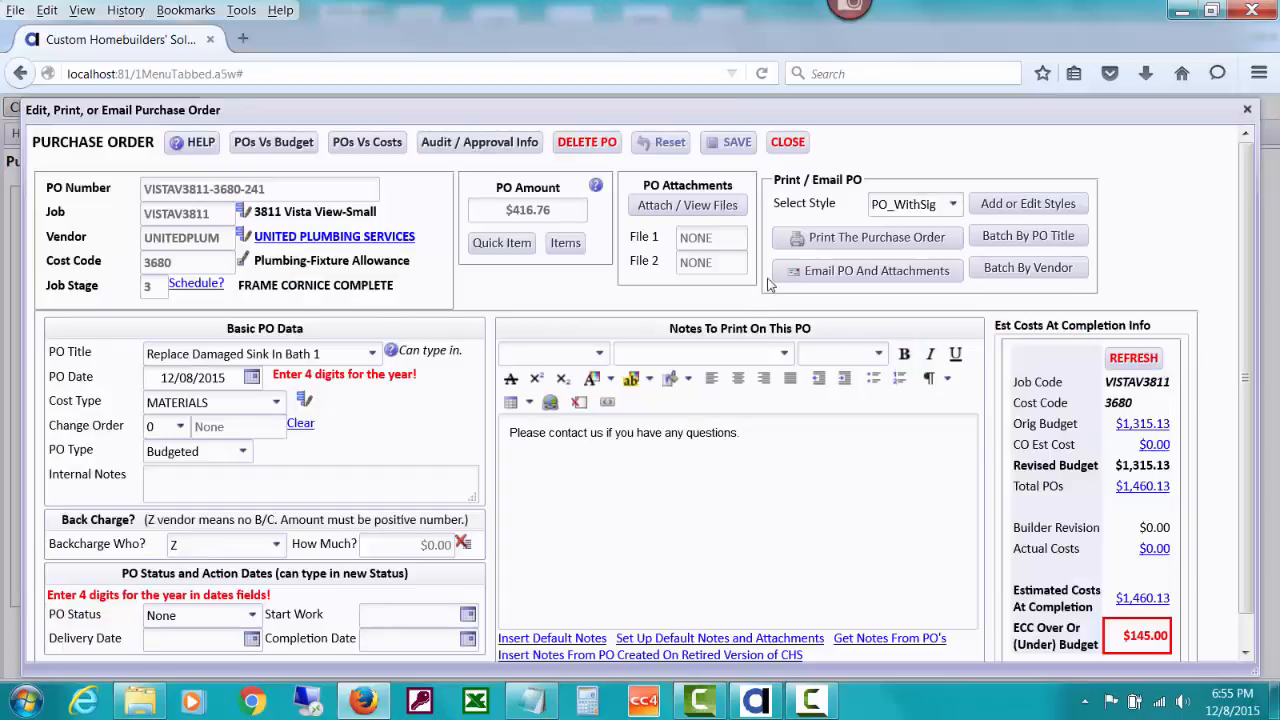
Preview the printed purchase order and check its items section
left_click(851, 246)
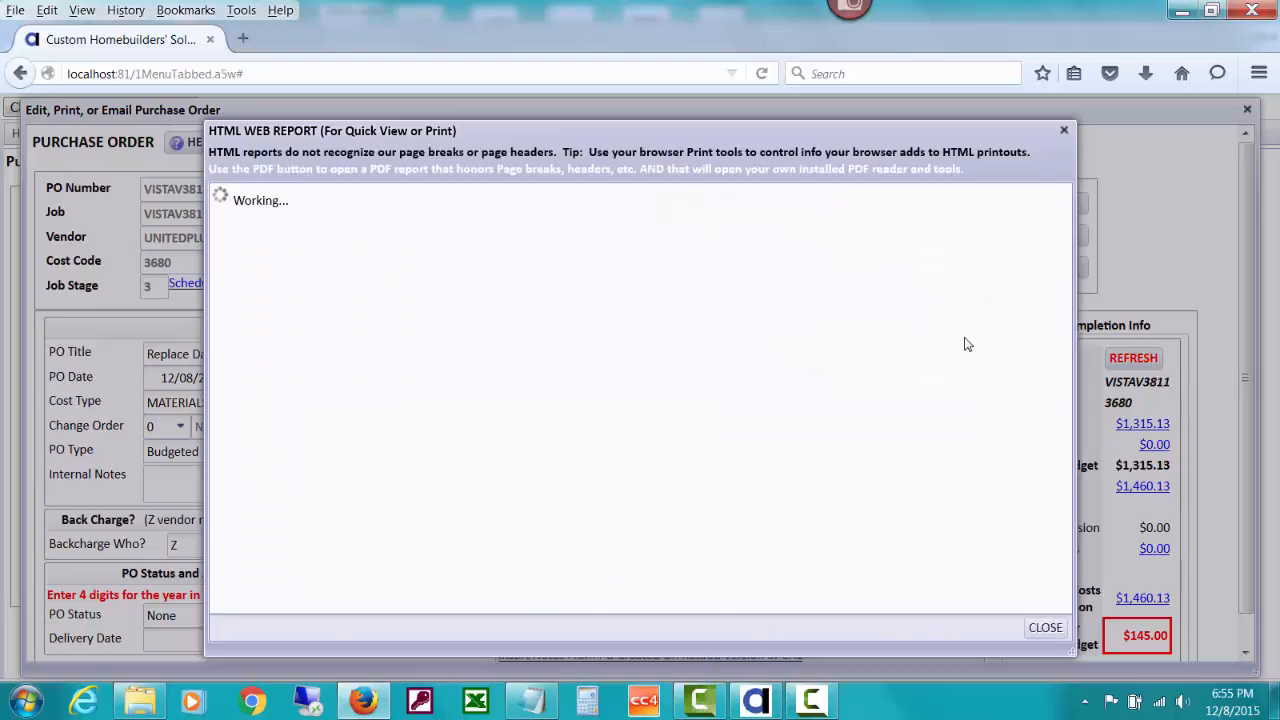
left_click_drag(1058, 283, 1058, 372)
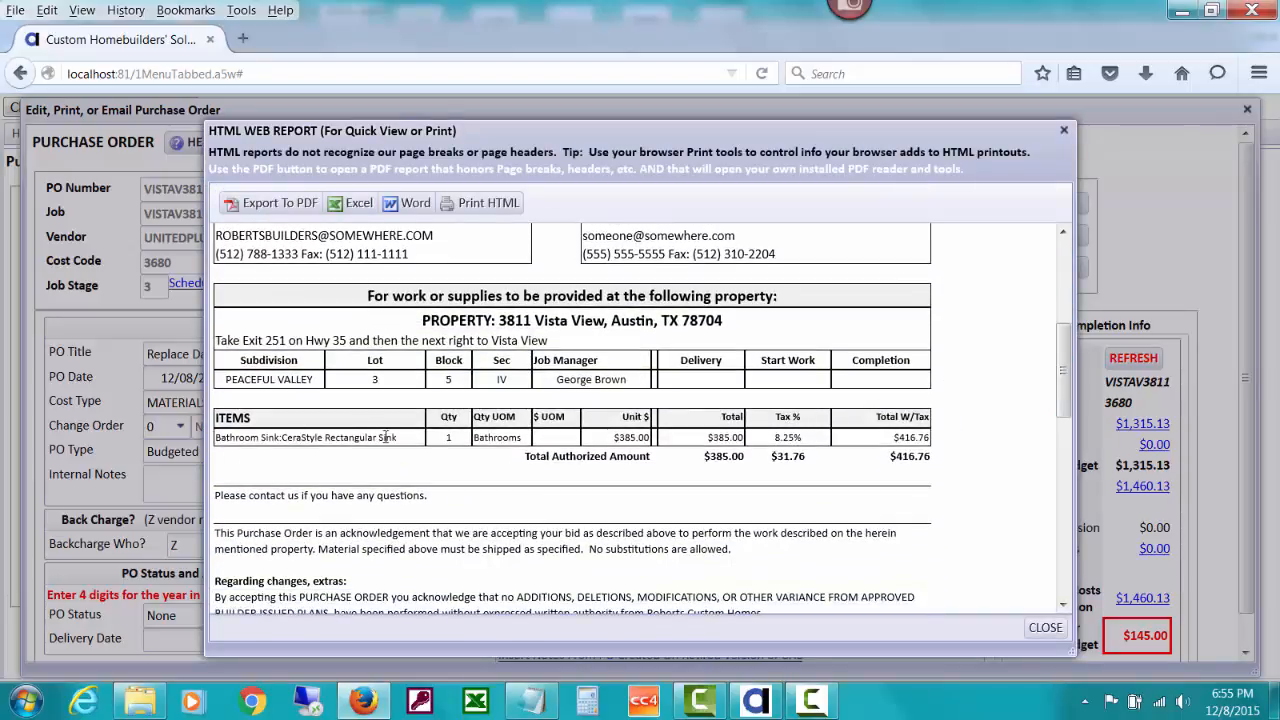
left_click(1045, 627)
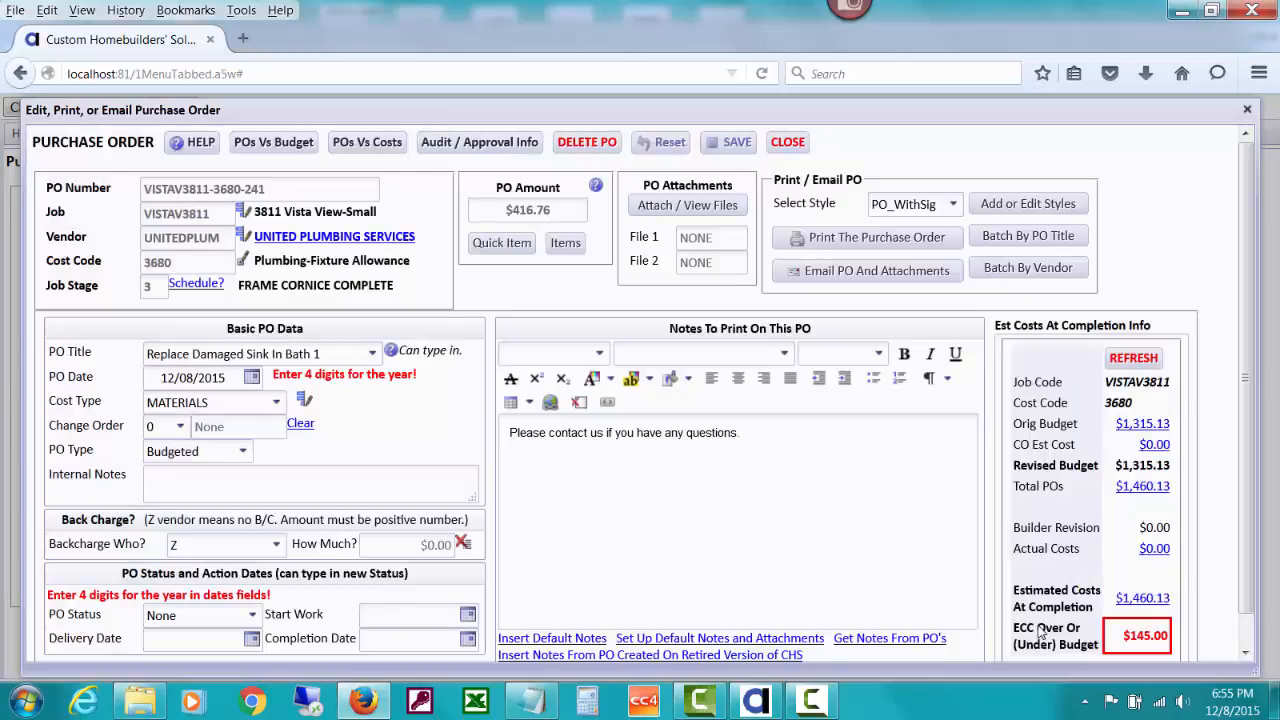
Set the PO type to Variance with Damaged by Trade as the reason
left_click(243, 452)
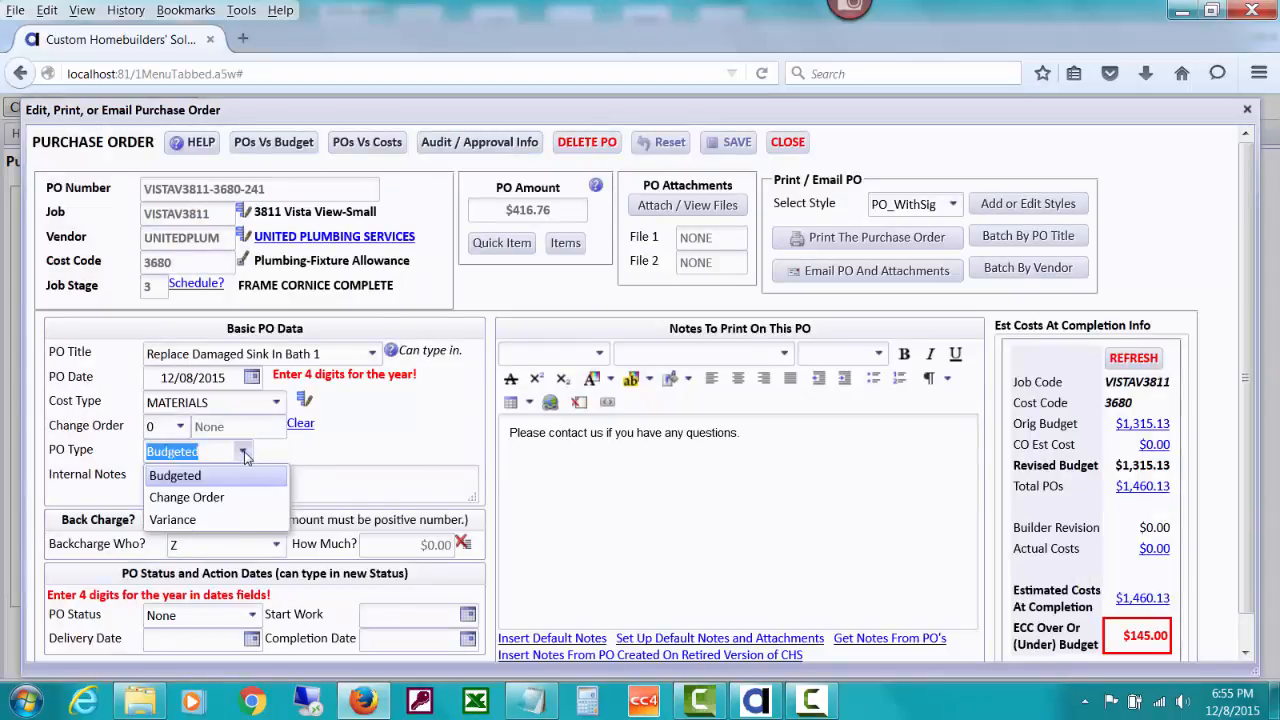
left_click(228, 520)
left_click(443, 455)
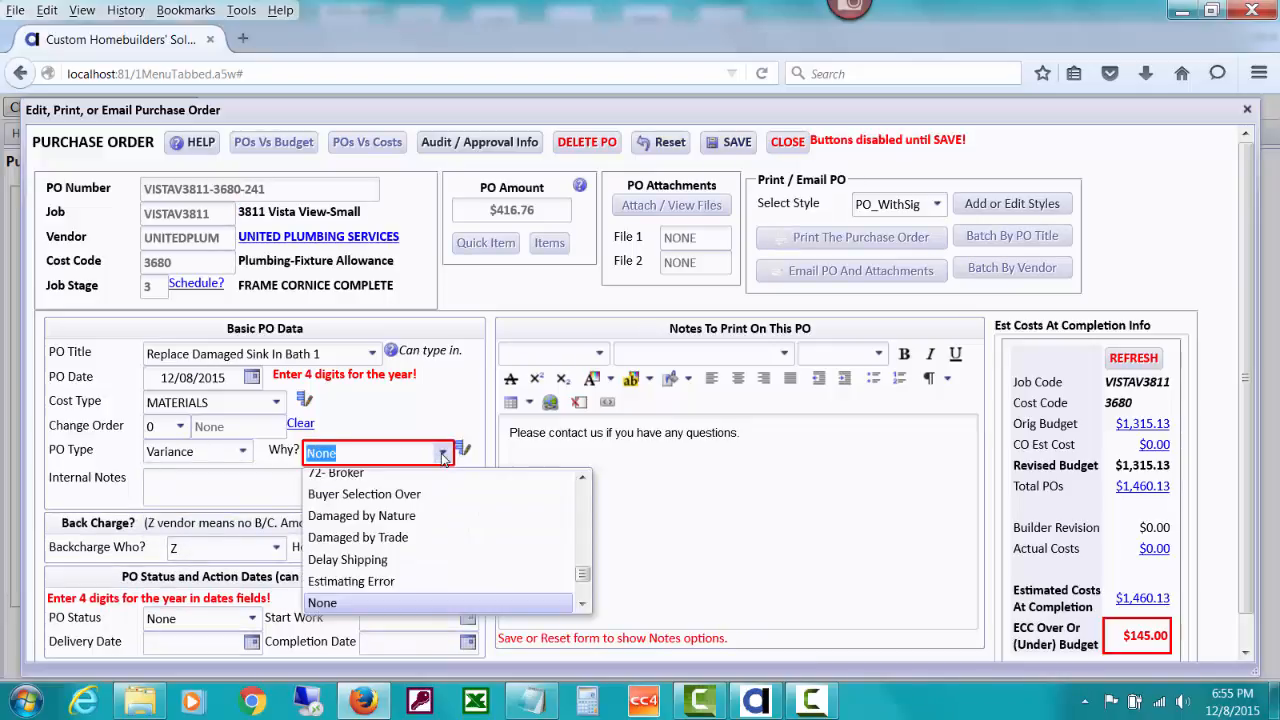
left_click(438, 537)
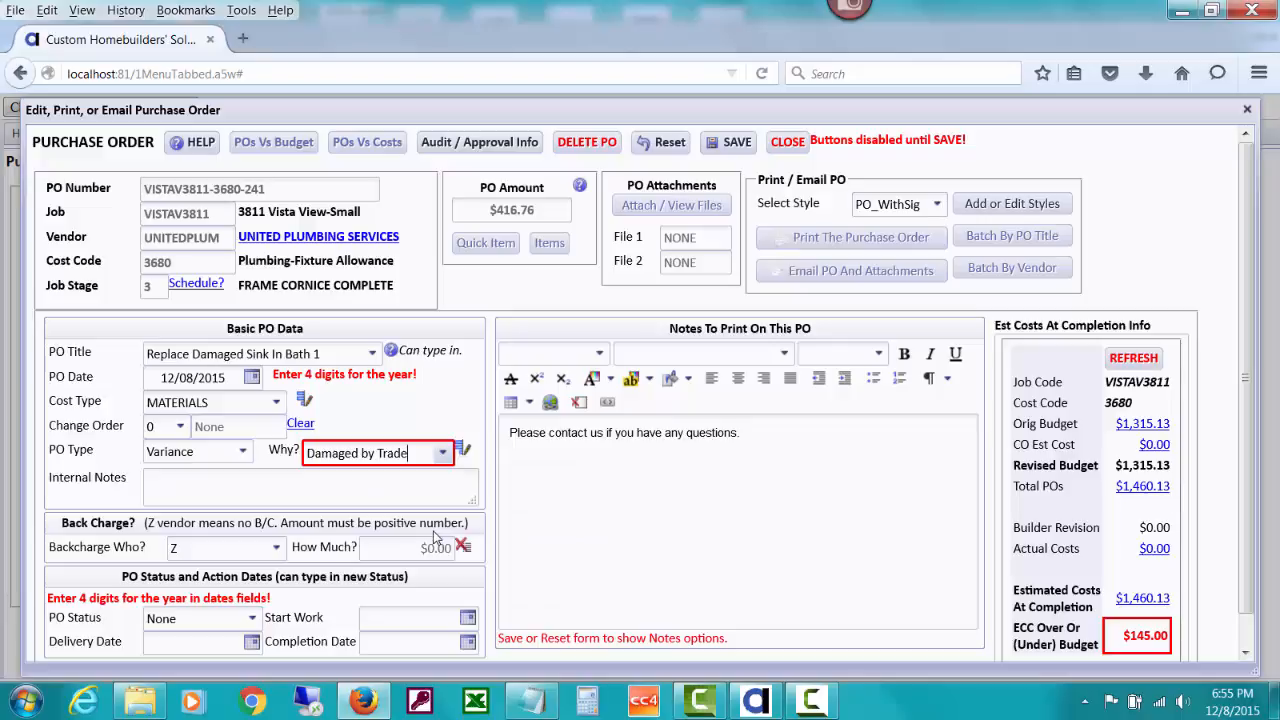
Enter an internal note naming who damaged the sink in Bath 1 and stating that it is being replaced AND backcharged to them
left_click(290, 485)
type("Miller dama")
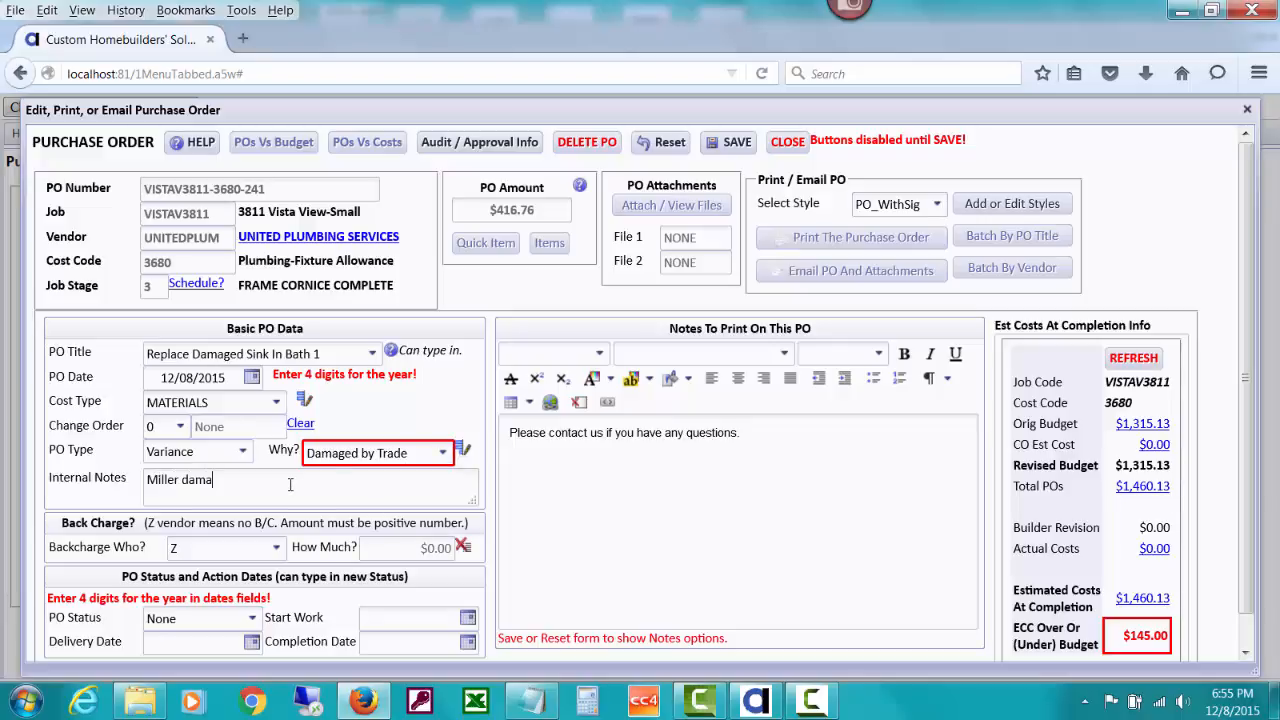
type("ged the sink in Bath 1 so we are repla")
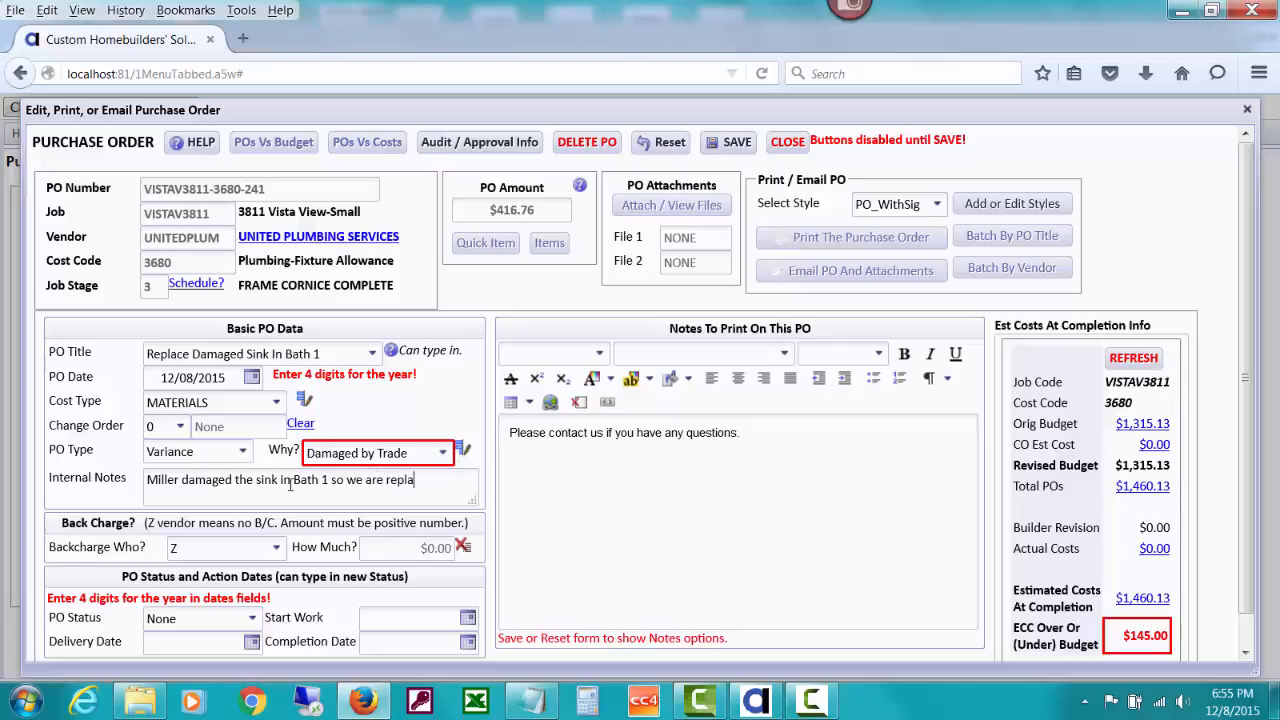
type("cing AND backcharg")
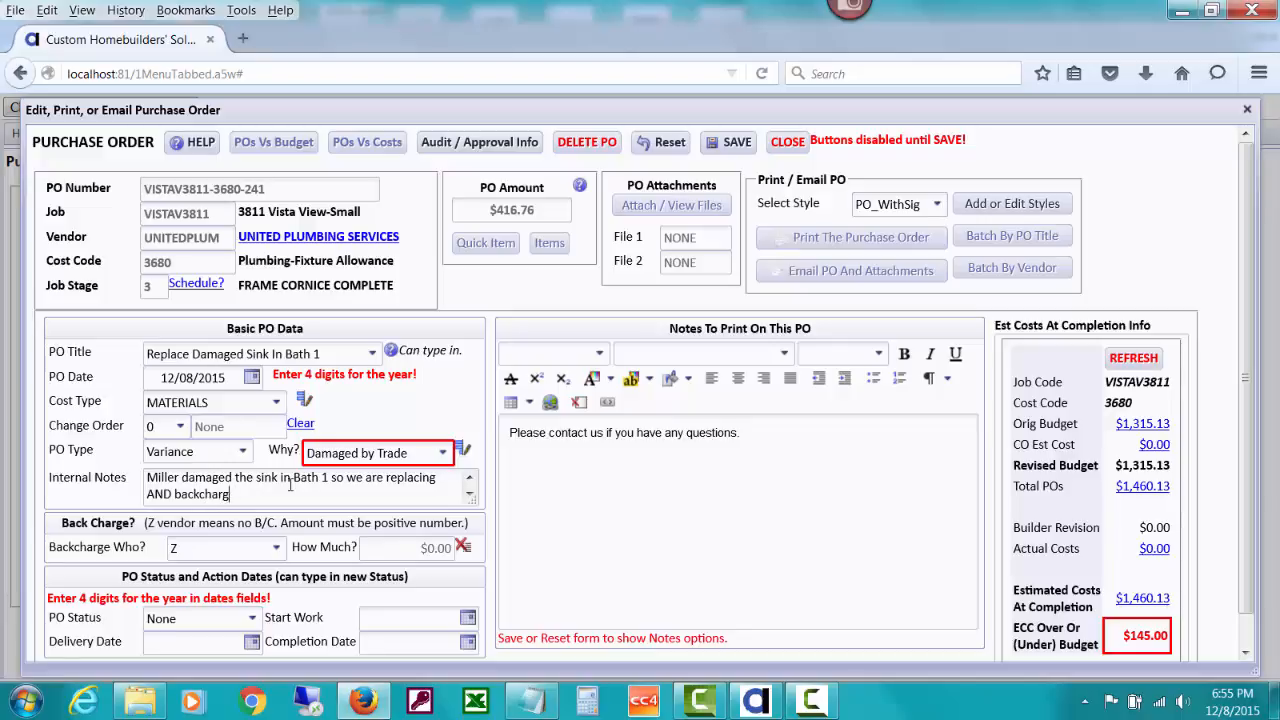
type("ing Miller!")
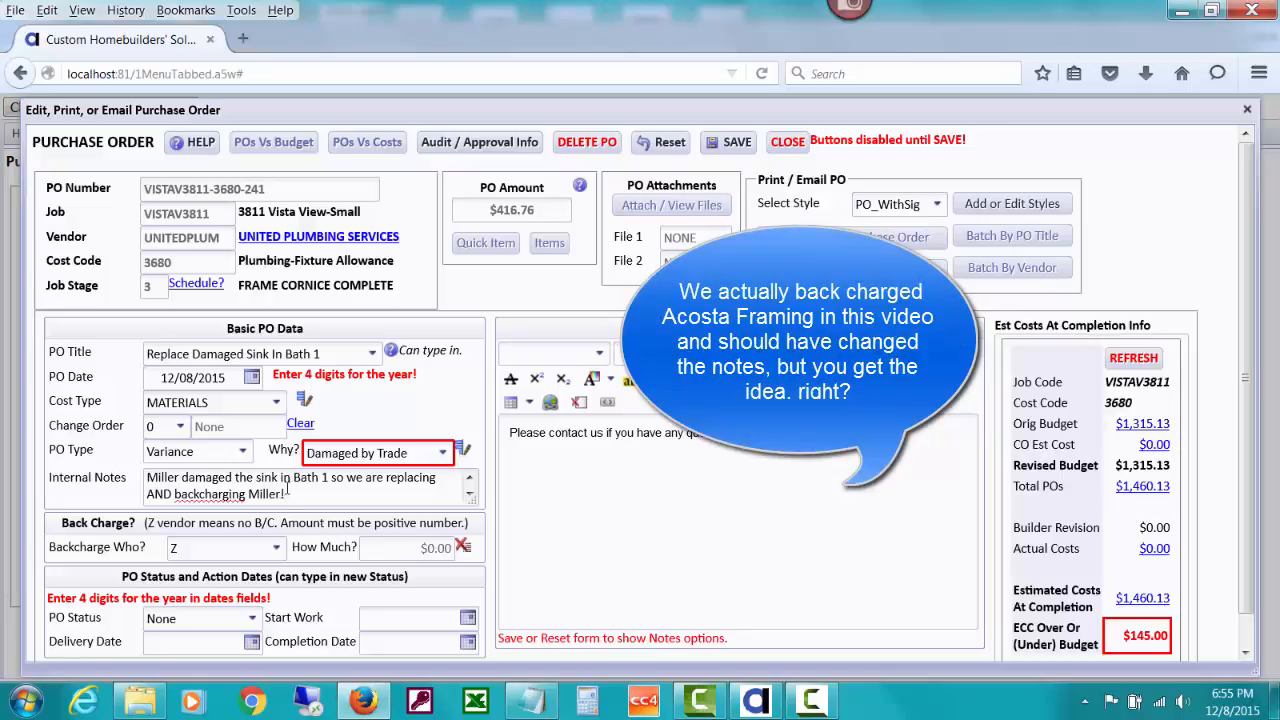
Choose CONTRACTOR, Contractors Services, as the vendor to backcharge
mouse_move(185, 548)
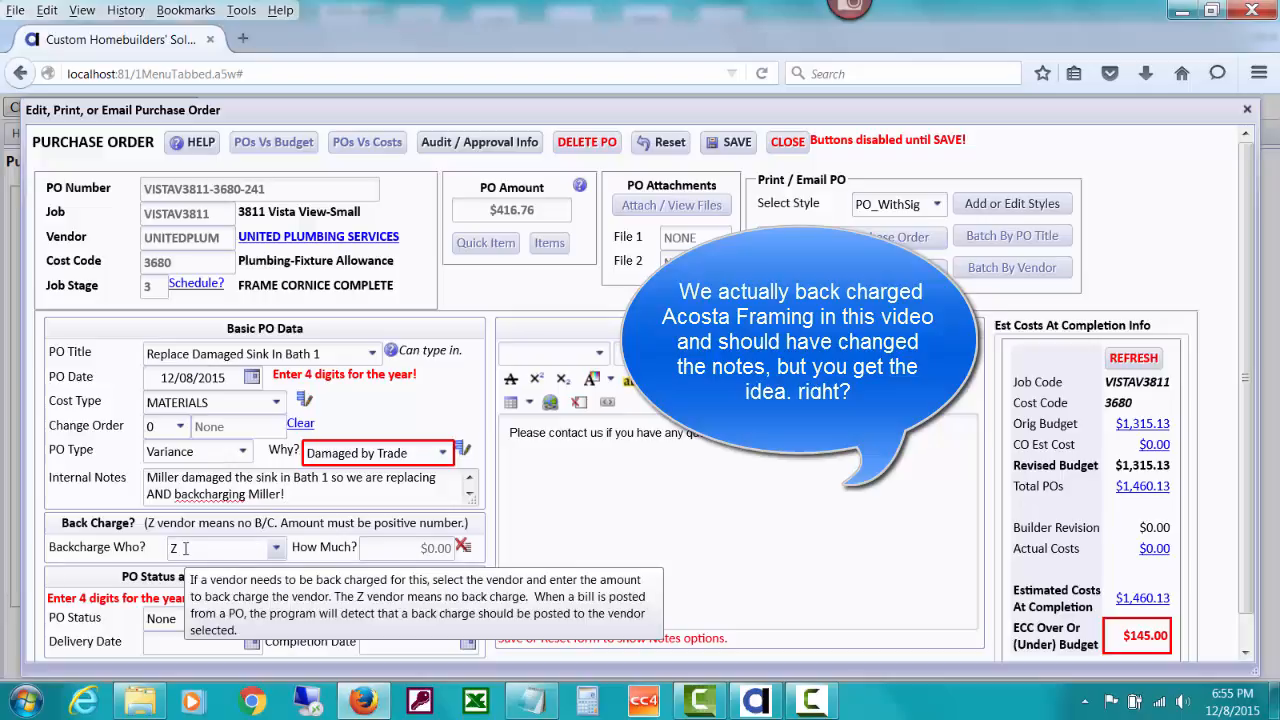
left_click(185, 548)
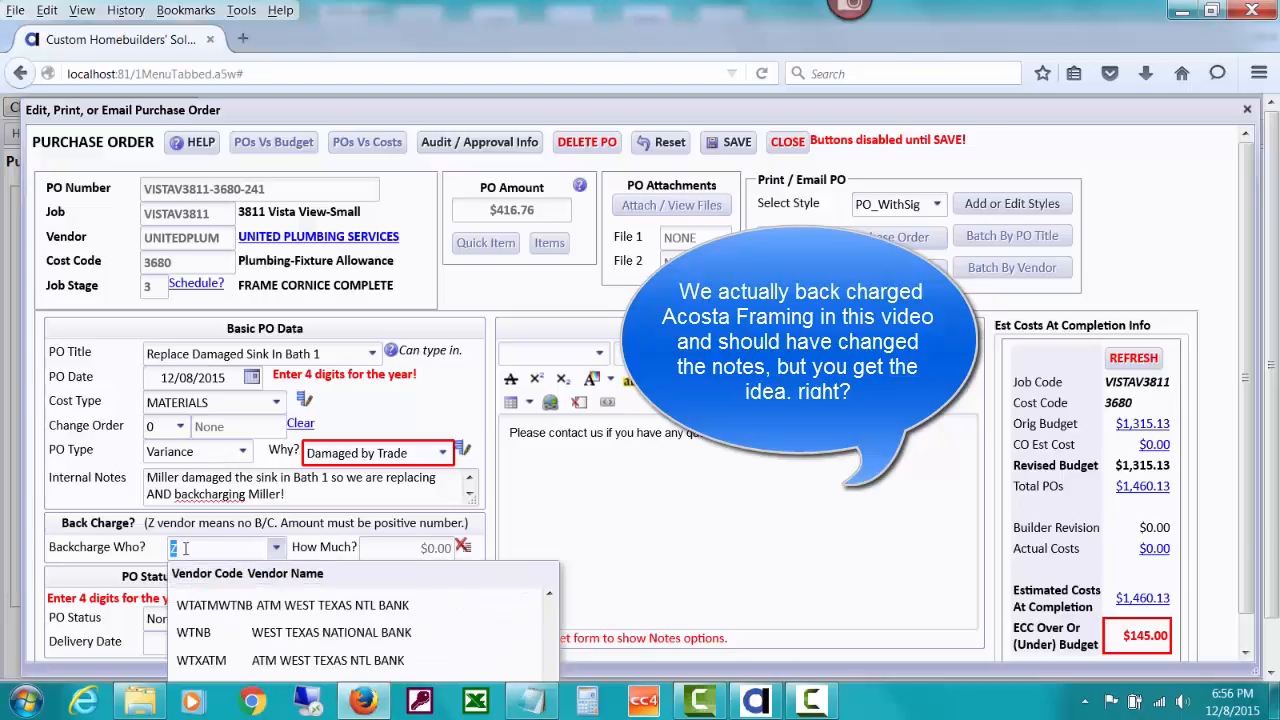
type("m")
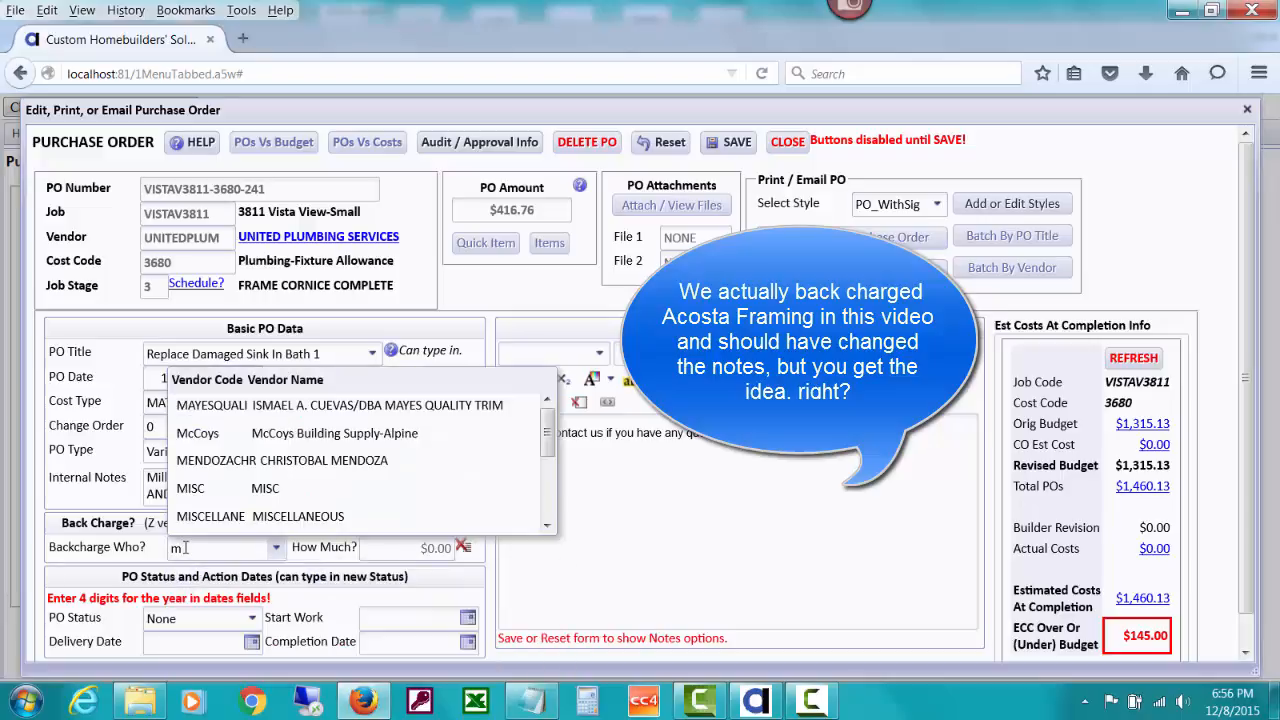
type("i")
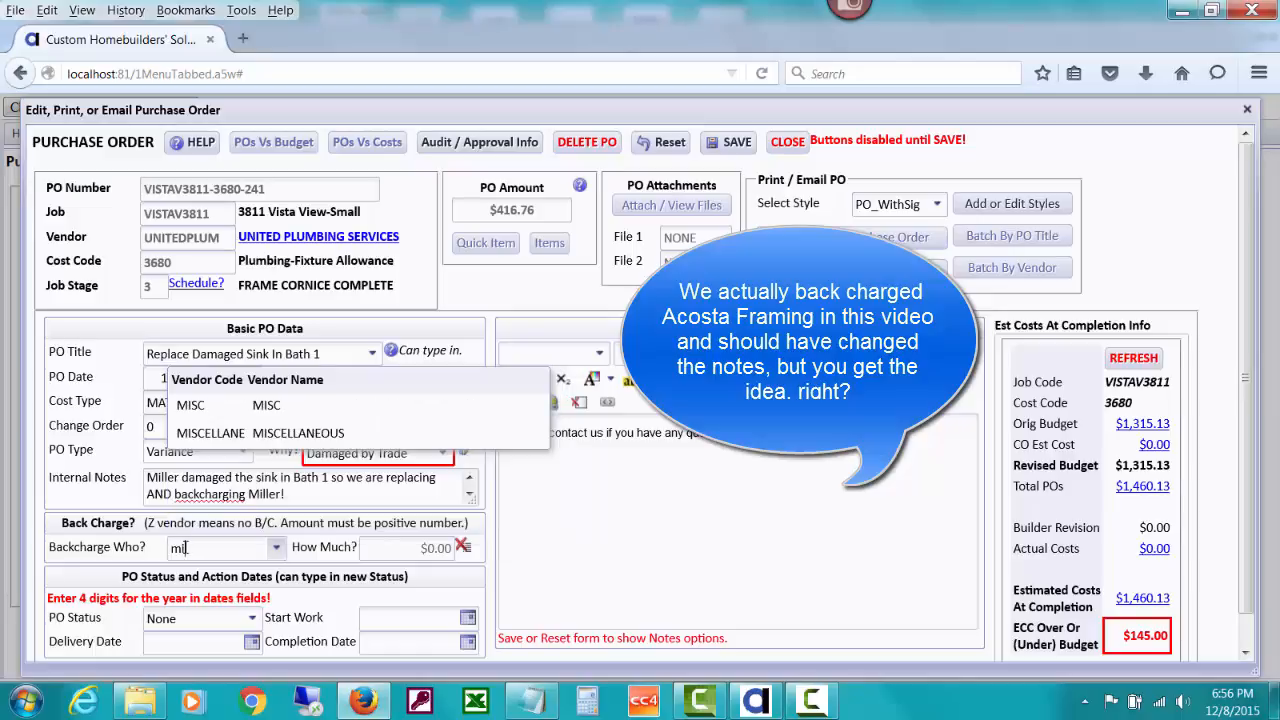
key("BackSpace")
key("BackSpace")
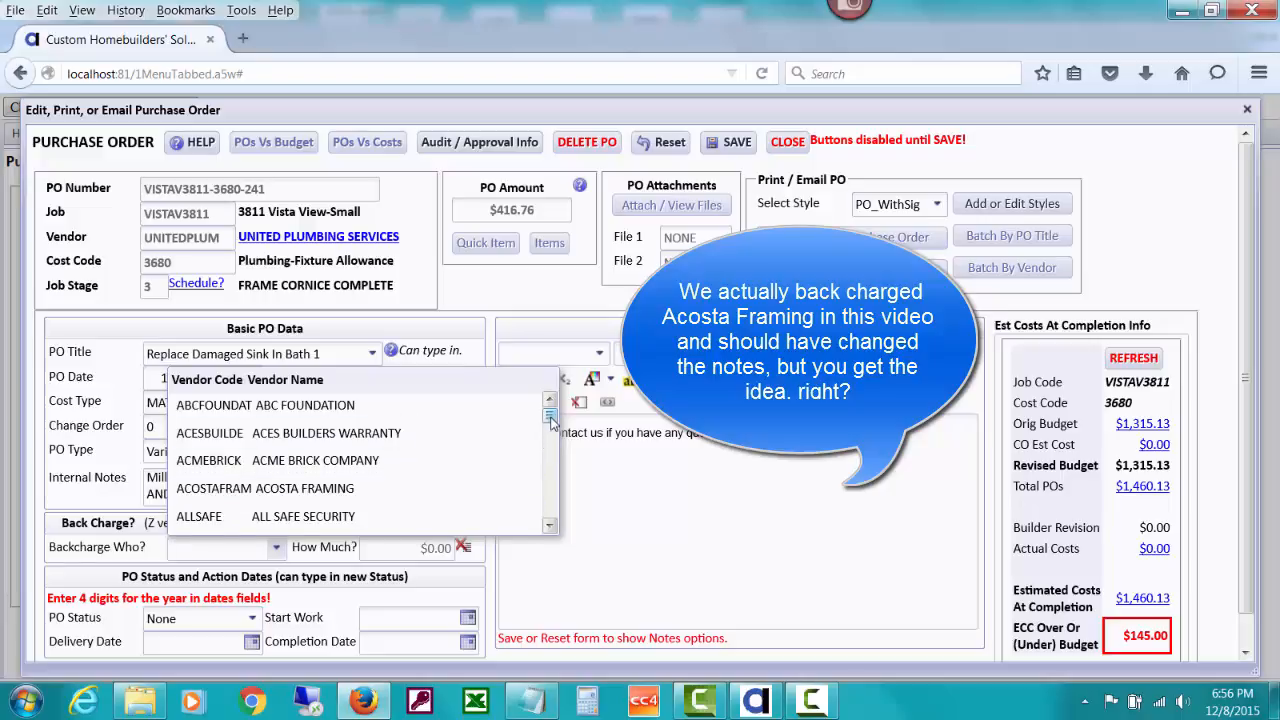
scroll(551, 422, "down", 1)
left_click_drag(551, 422, 551, 444)
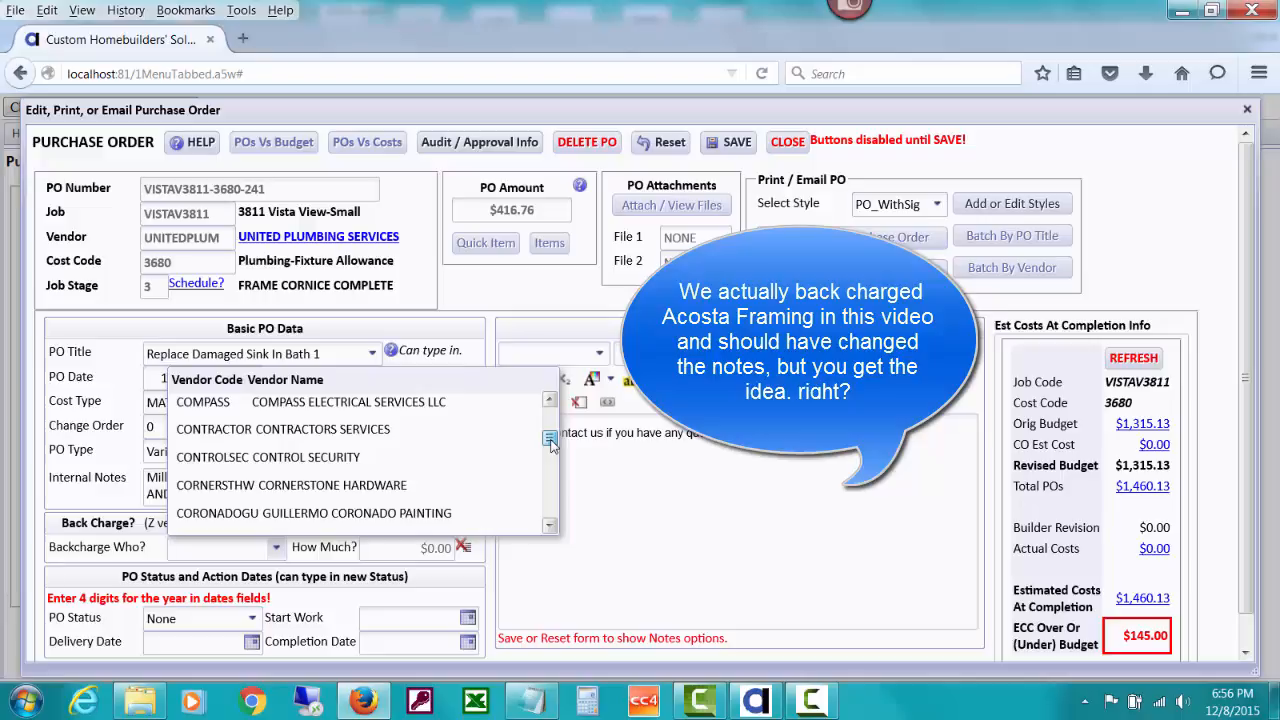
left_click(480, 438)
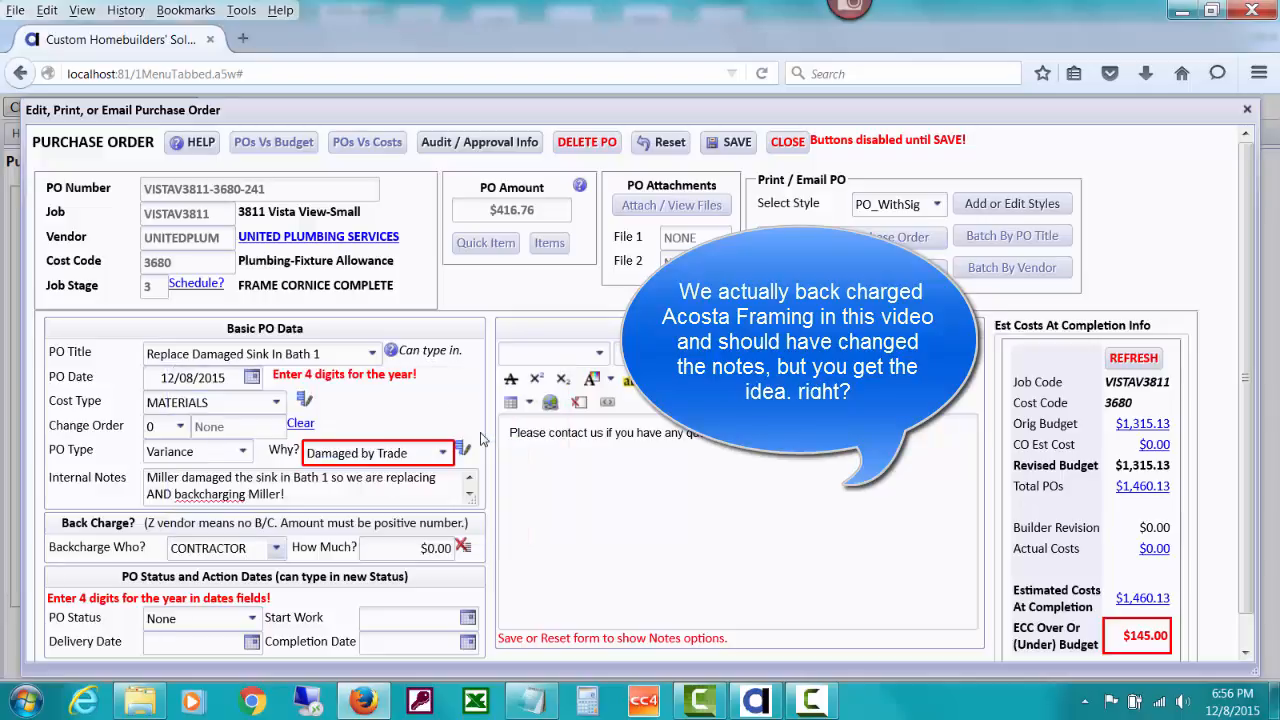
Set the backcharge amount to $416.76
left_click(415, 548)
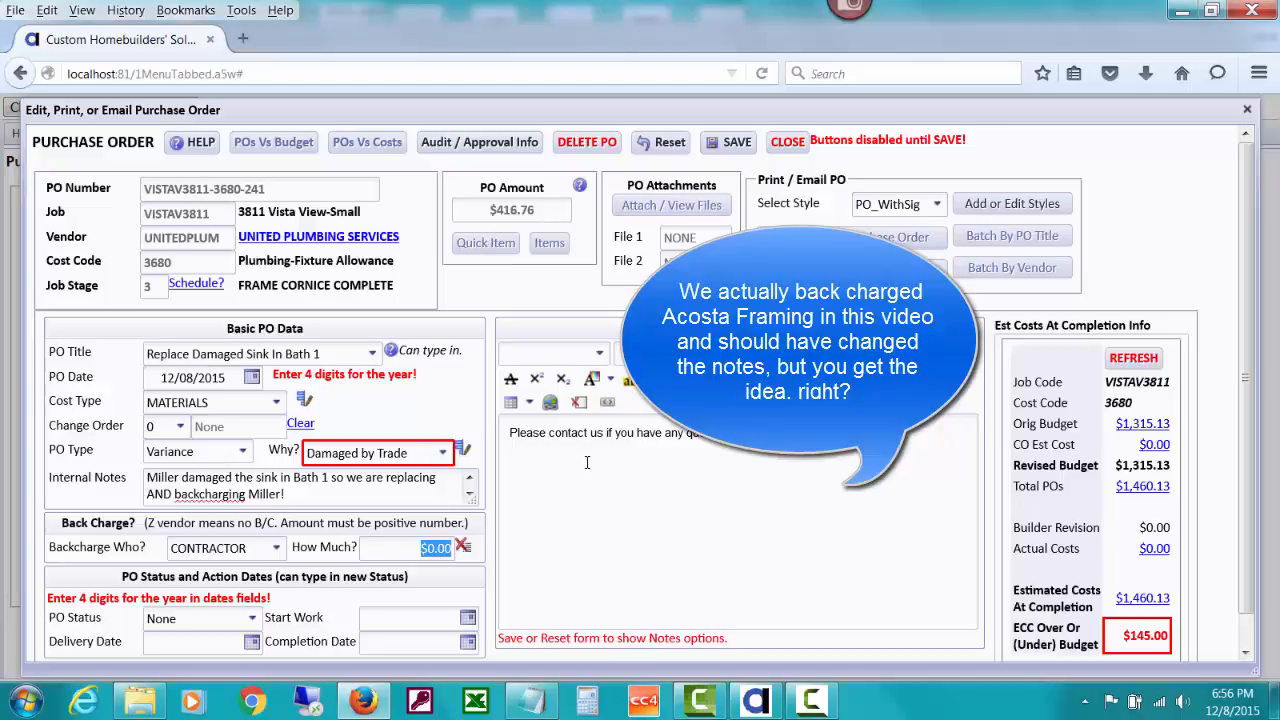
type("416.76")
key("Tab")
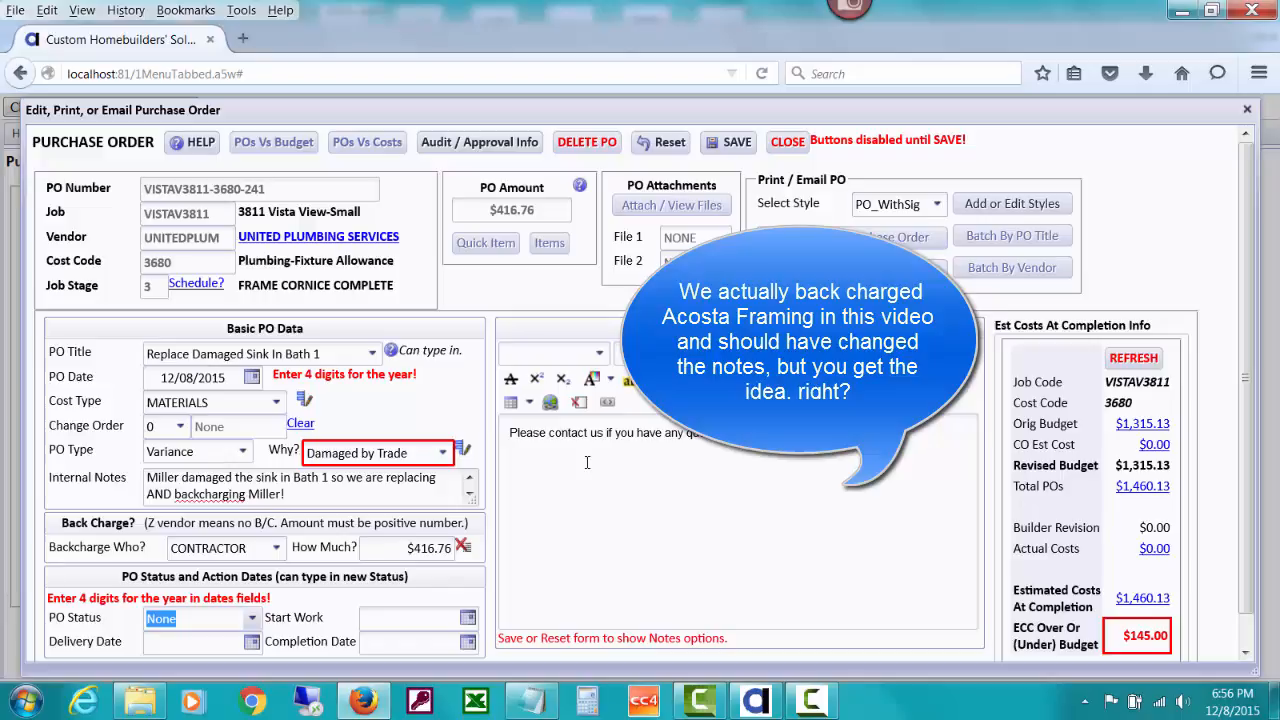
Change the backcharged vendor to ACOSTAFRAM, Acosta Framing
left_click(253, 547)
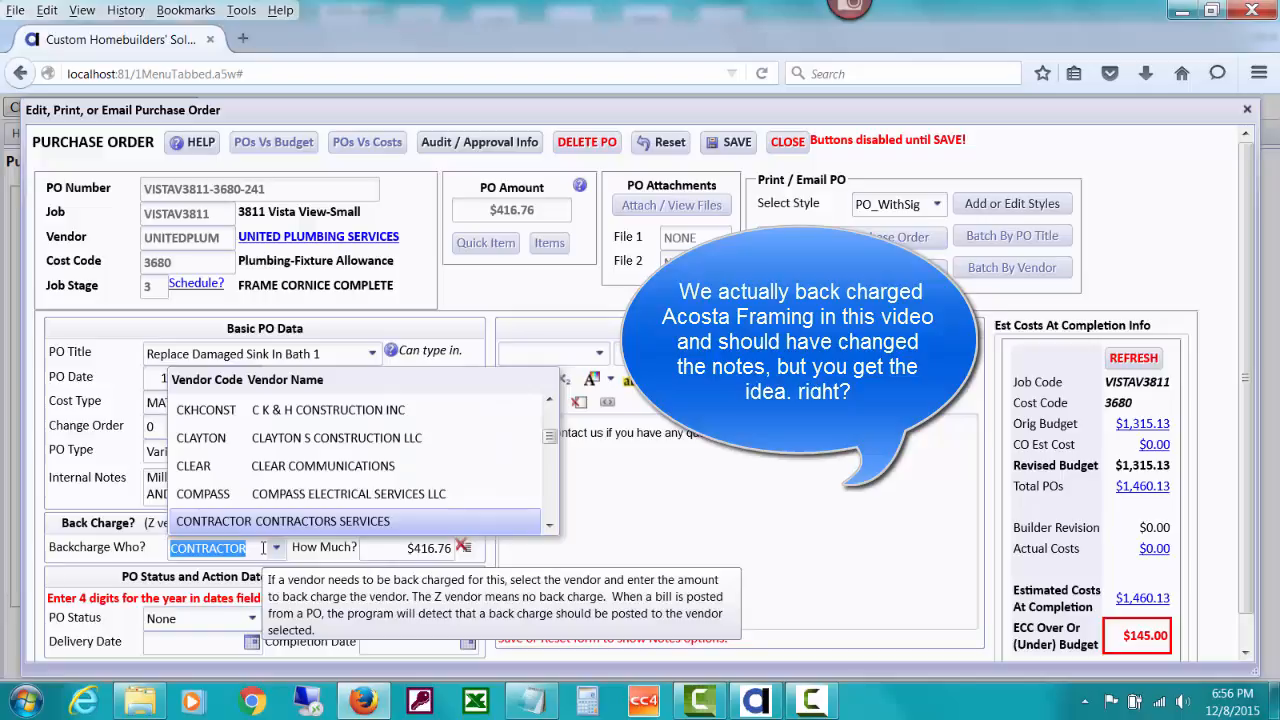
type("ac")
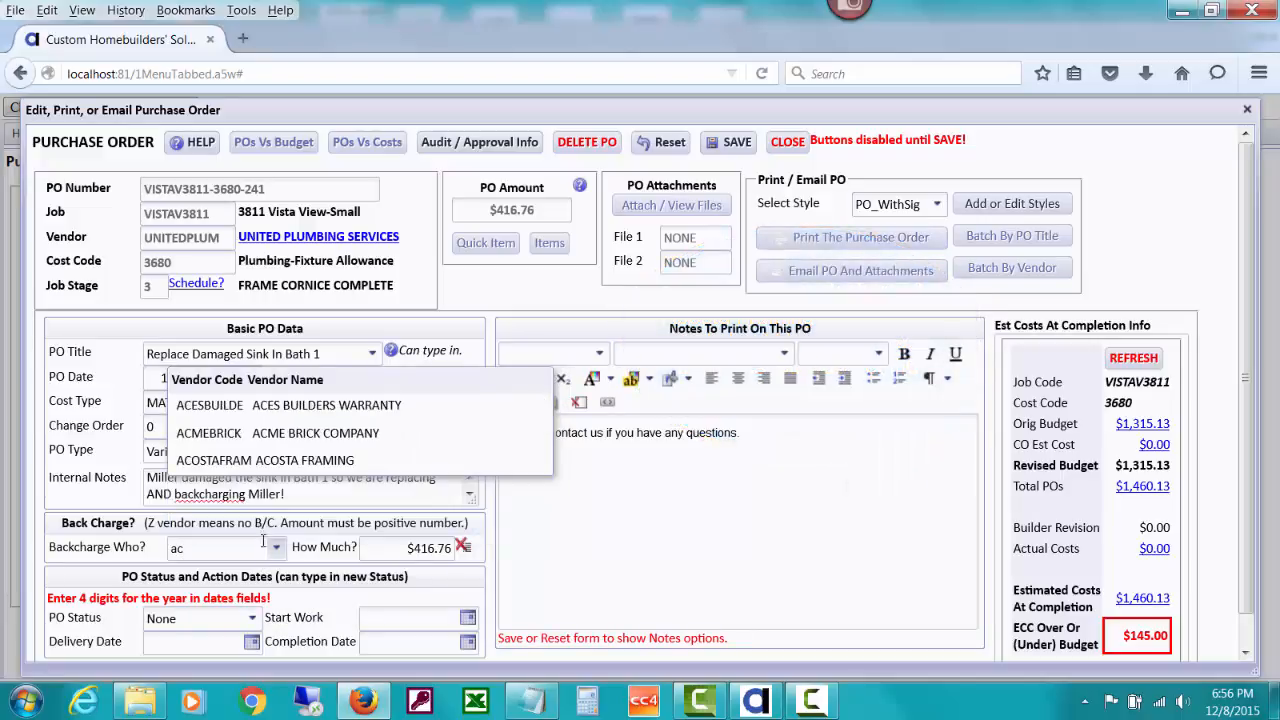
left_click(257, 462)
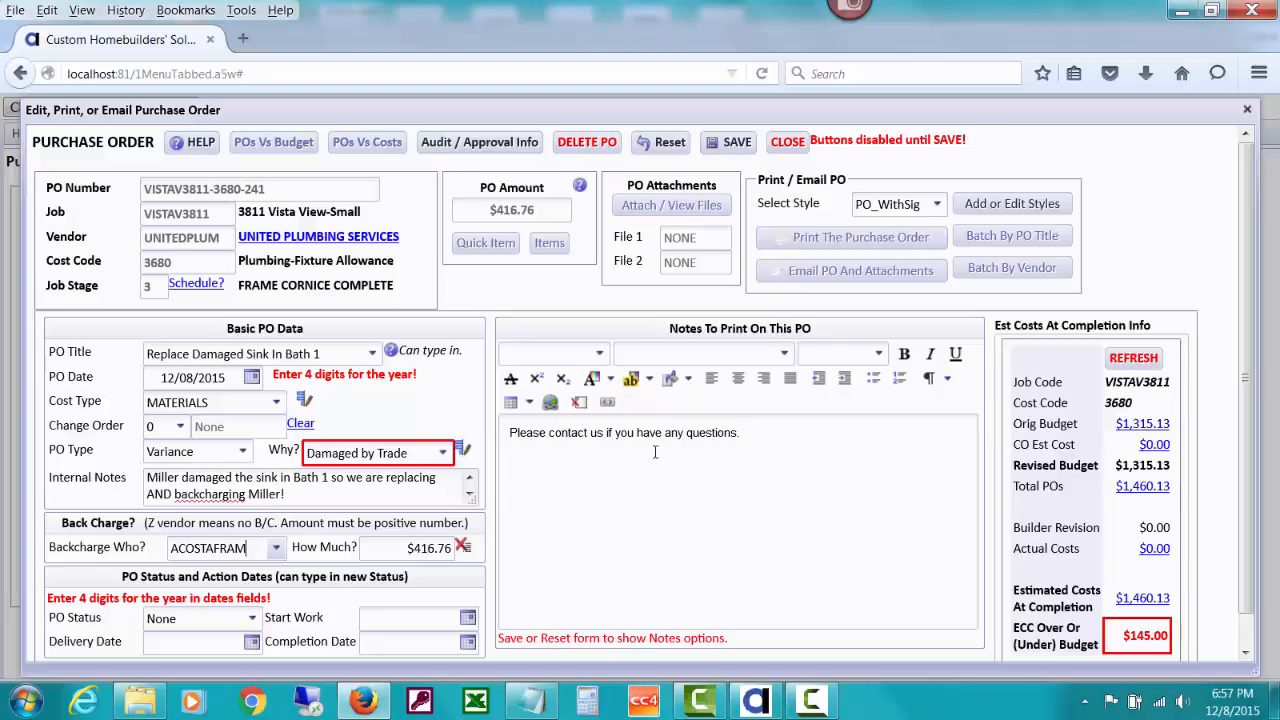
Save the purchase order, then close it and the Purchase Orders Menu to return to the home page
left_click(730, 145)
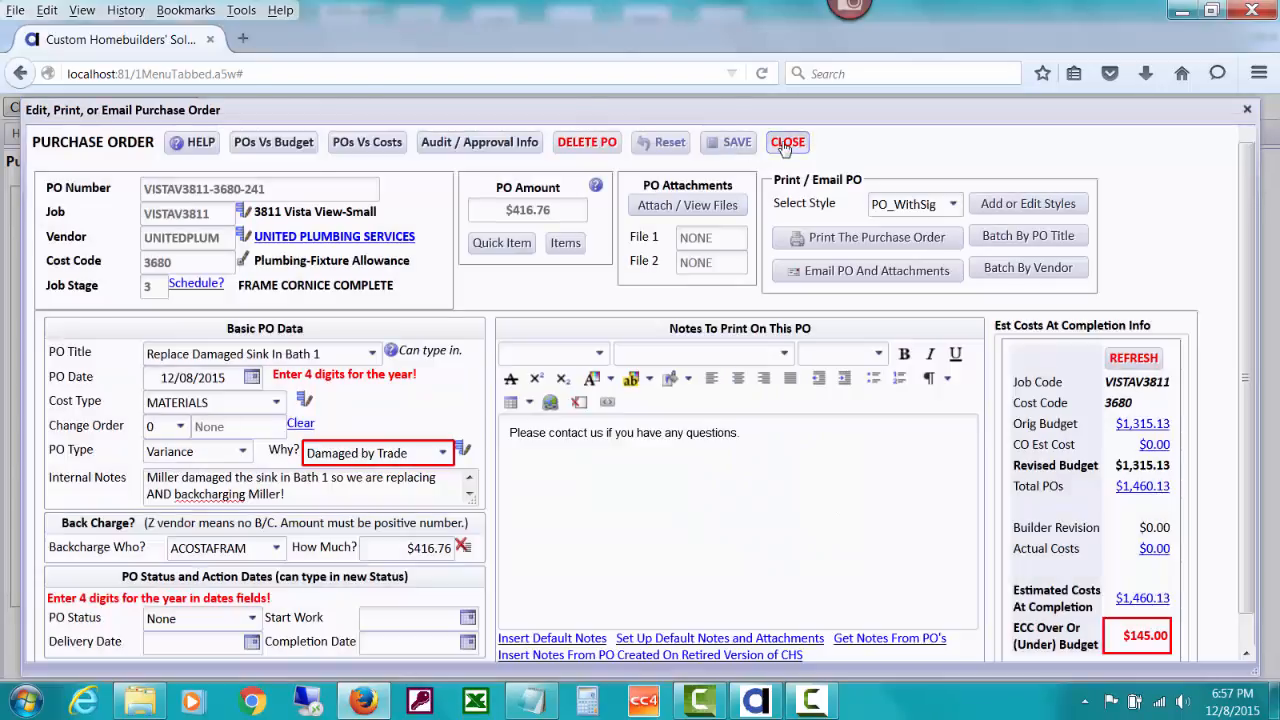
left_click(786, 143)
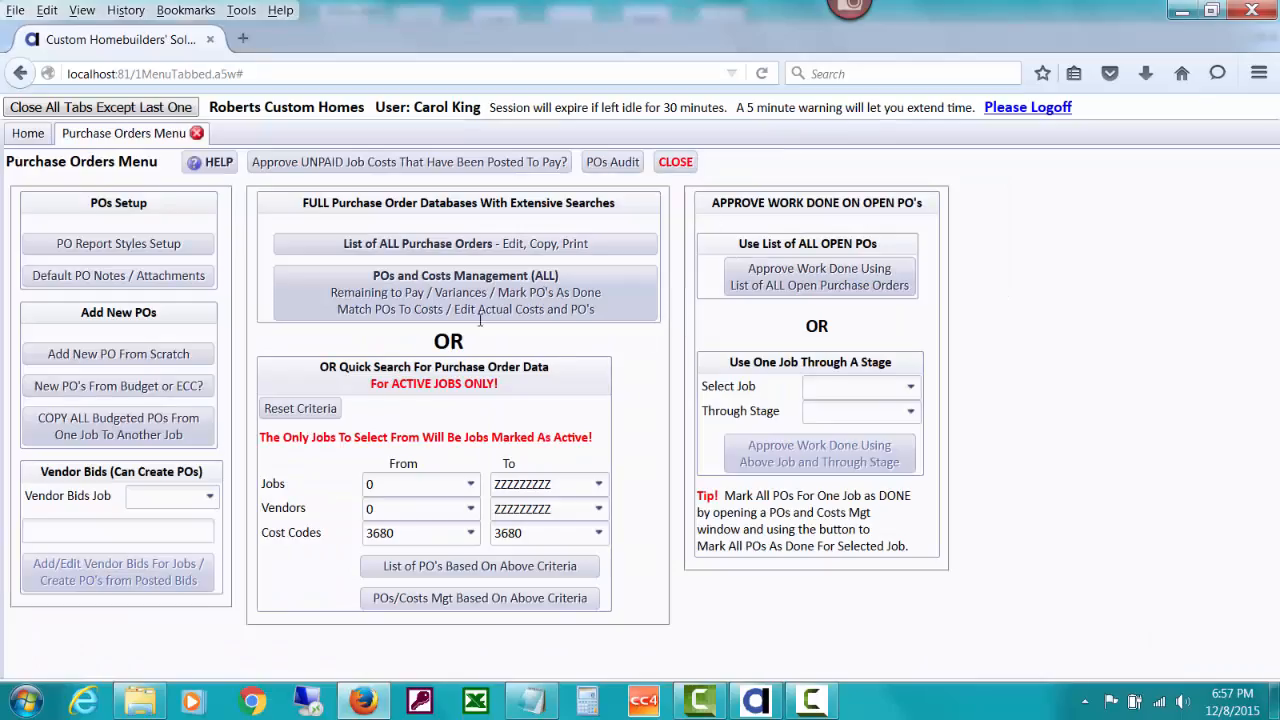
left_click(676, 163)
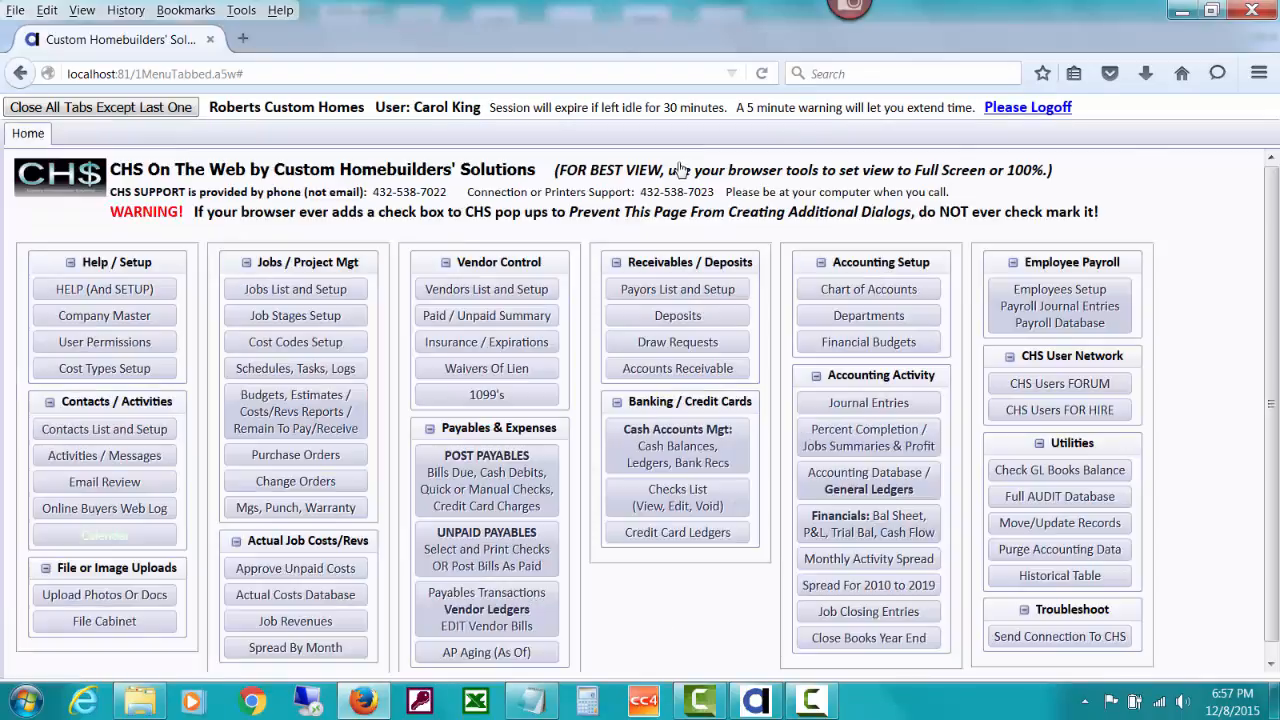
Start a new job-related payables bill for vendor UNITEDPLUM, United Plumbing Services, and collapse the vendor alerts
left_click(497, 478)
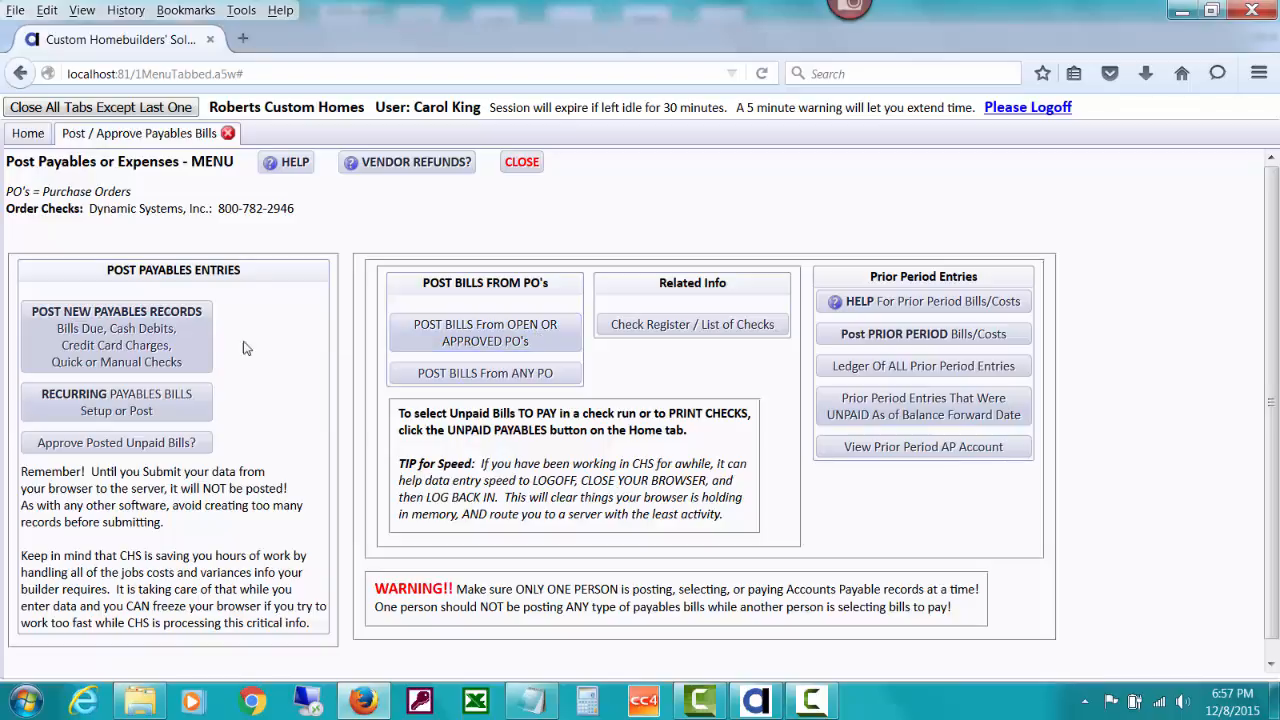
left_click(185, 347)
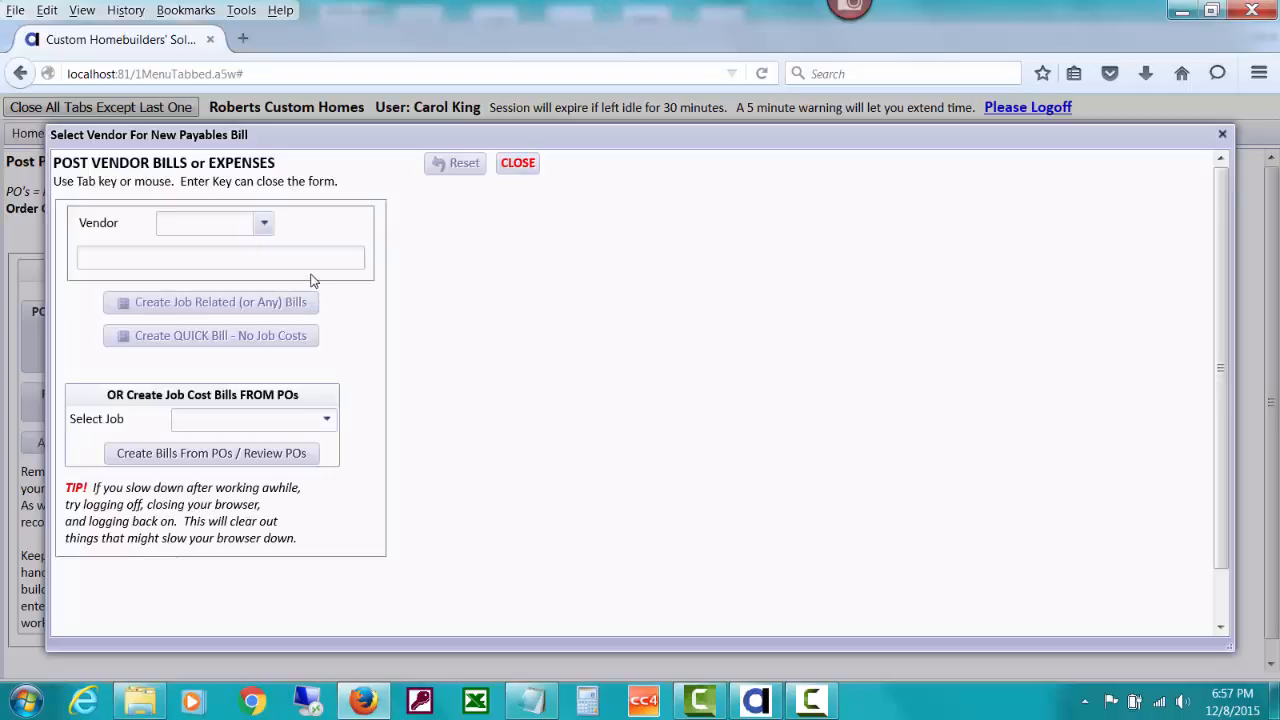
type("un")
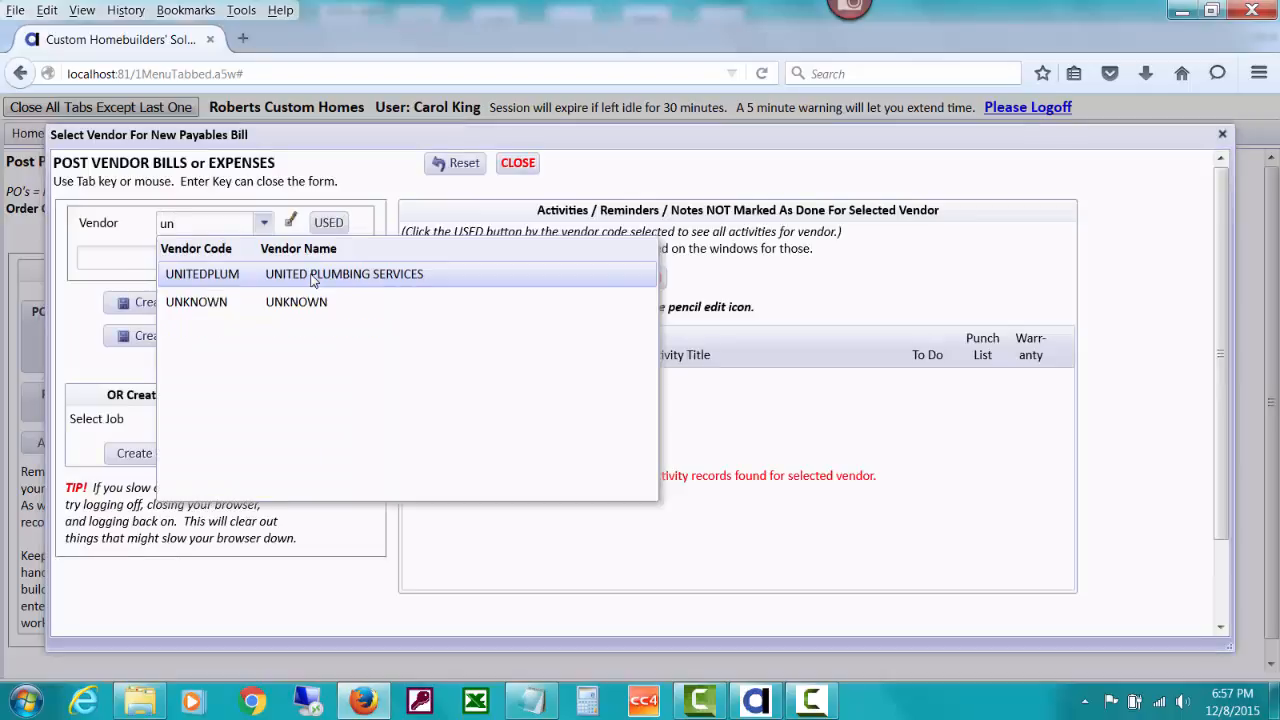
left_click(312, 280)
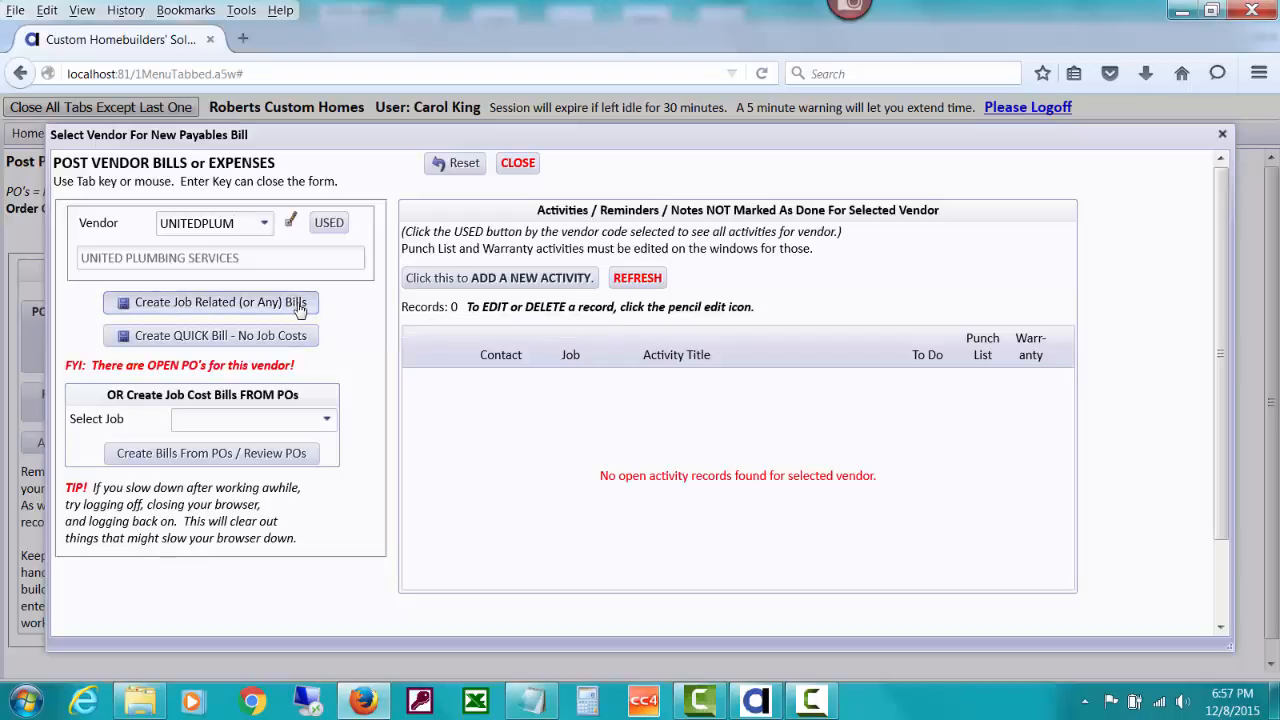
left_click(299, 308)
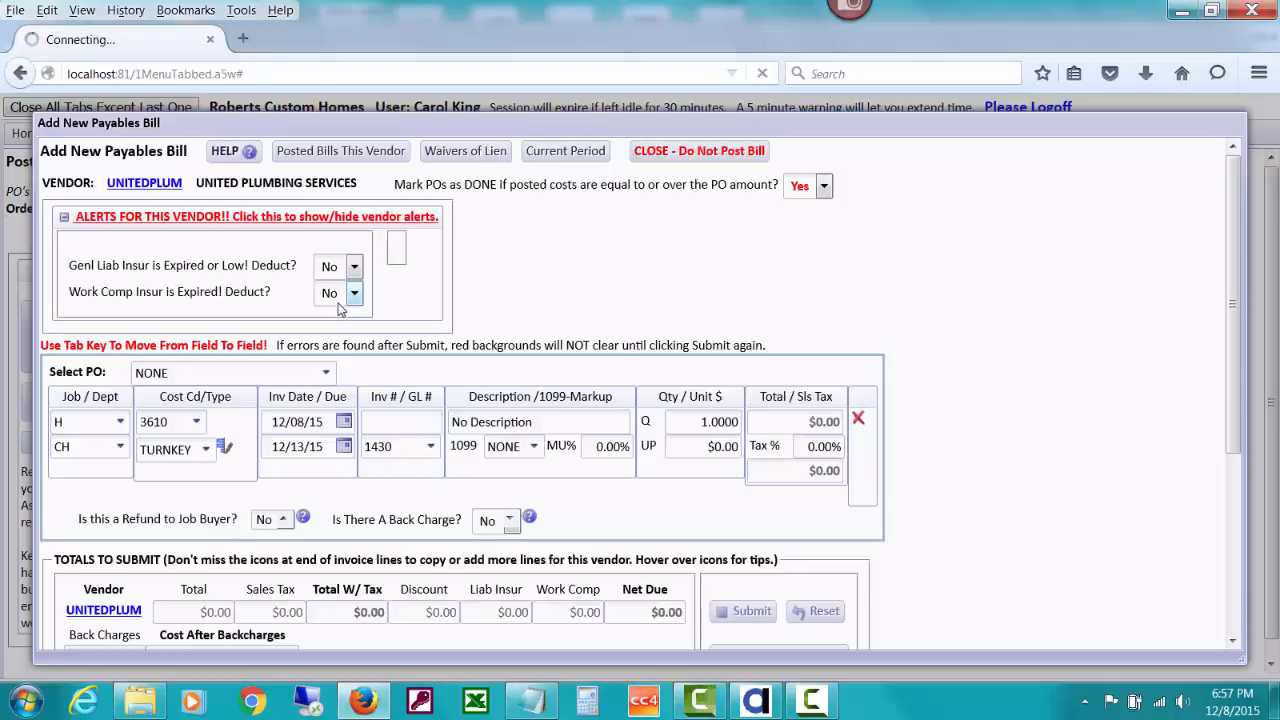
left_click(375, 220)
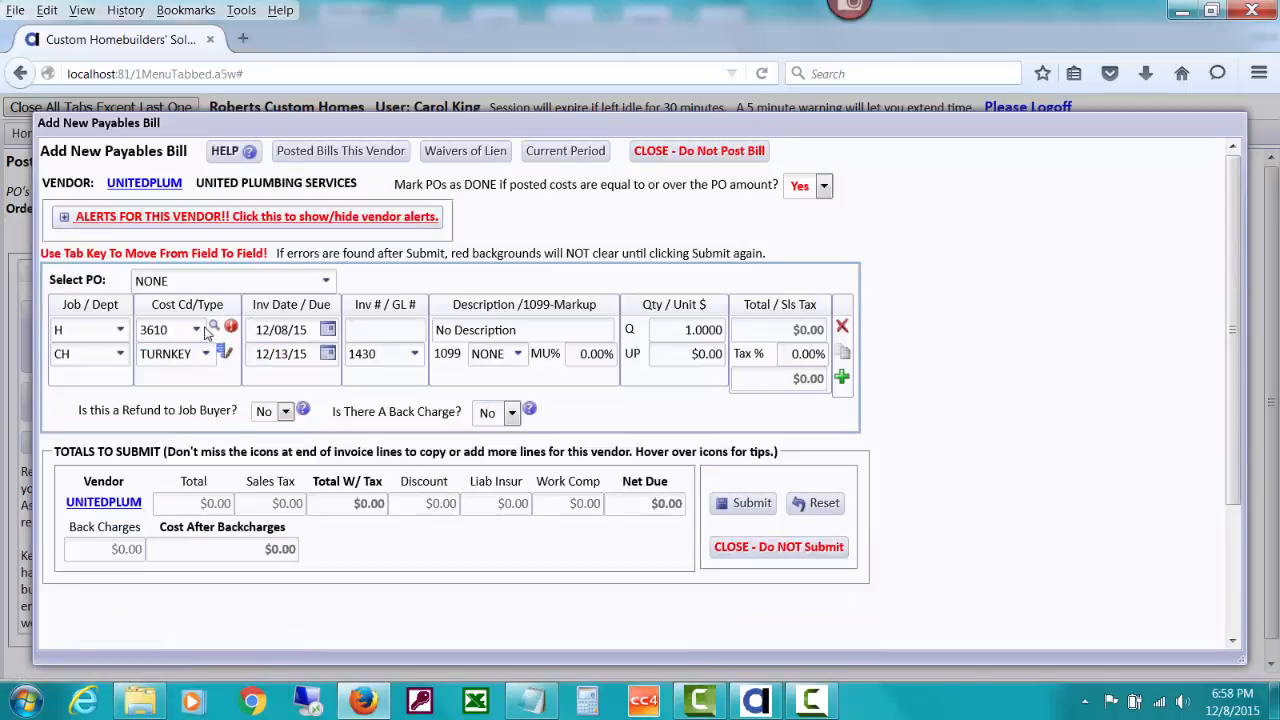
Fill the bill from the VISTAV3811 purchase order titled Replace Damaged Sink In Bath 1, cost code 3680
left_click(328, 281)
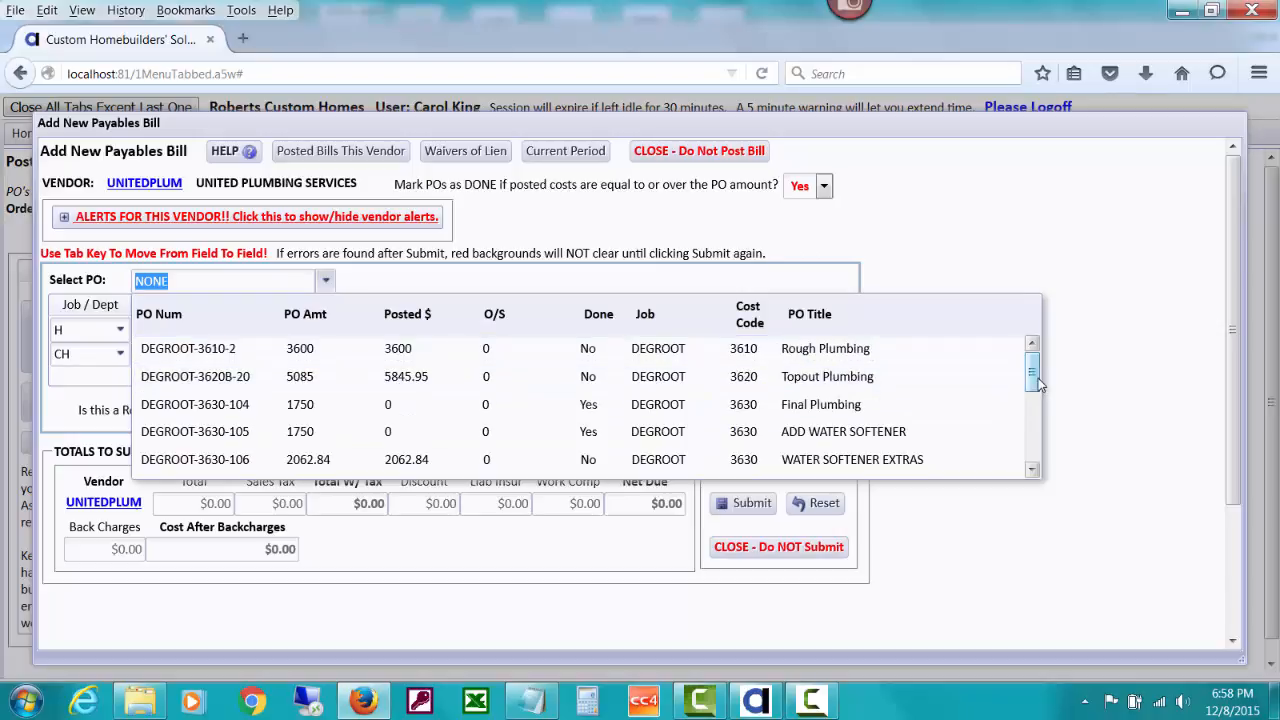
left_click_drag(1036, 385, 1046, 462)
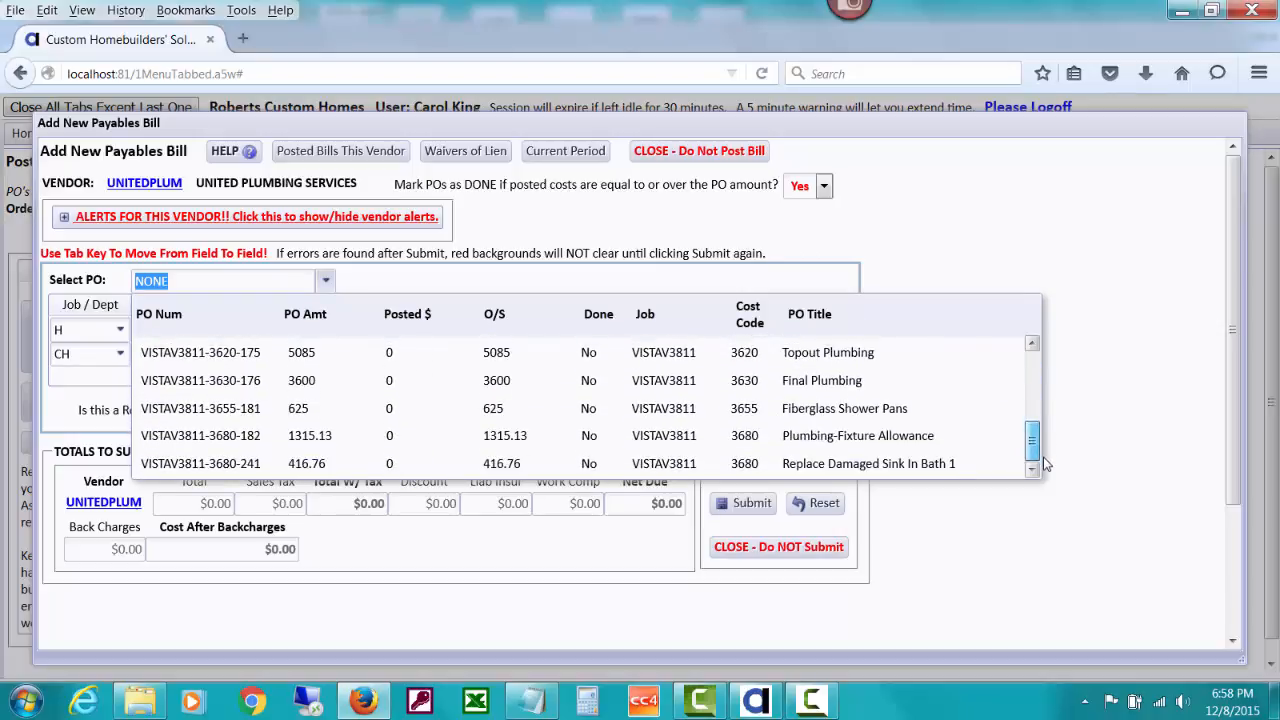
left_click(658, 464)
left_click(658, 464)
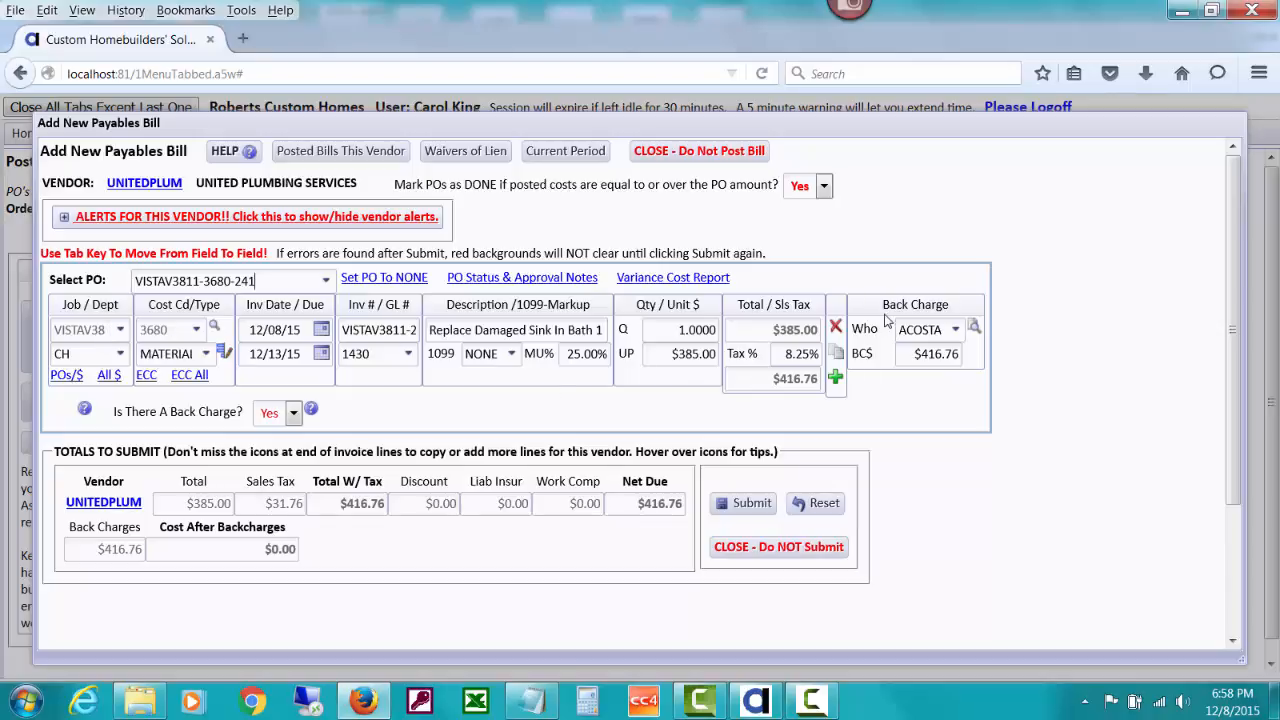
Submit the bill and post it as unpaid to pay later
left_click(752, 503)
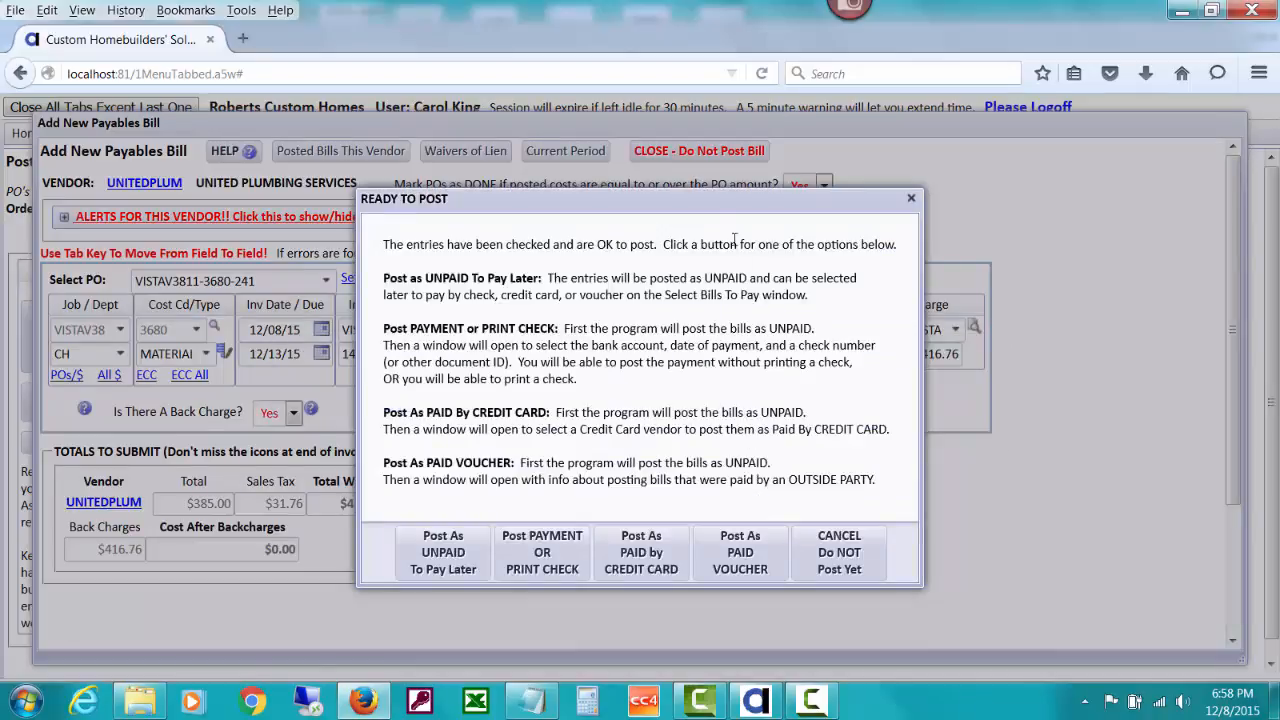
left_click_drag(718, 198, 692, 183)
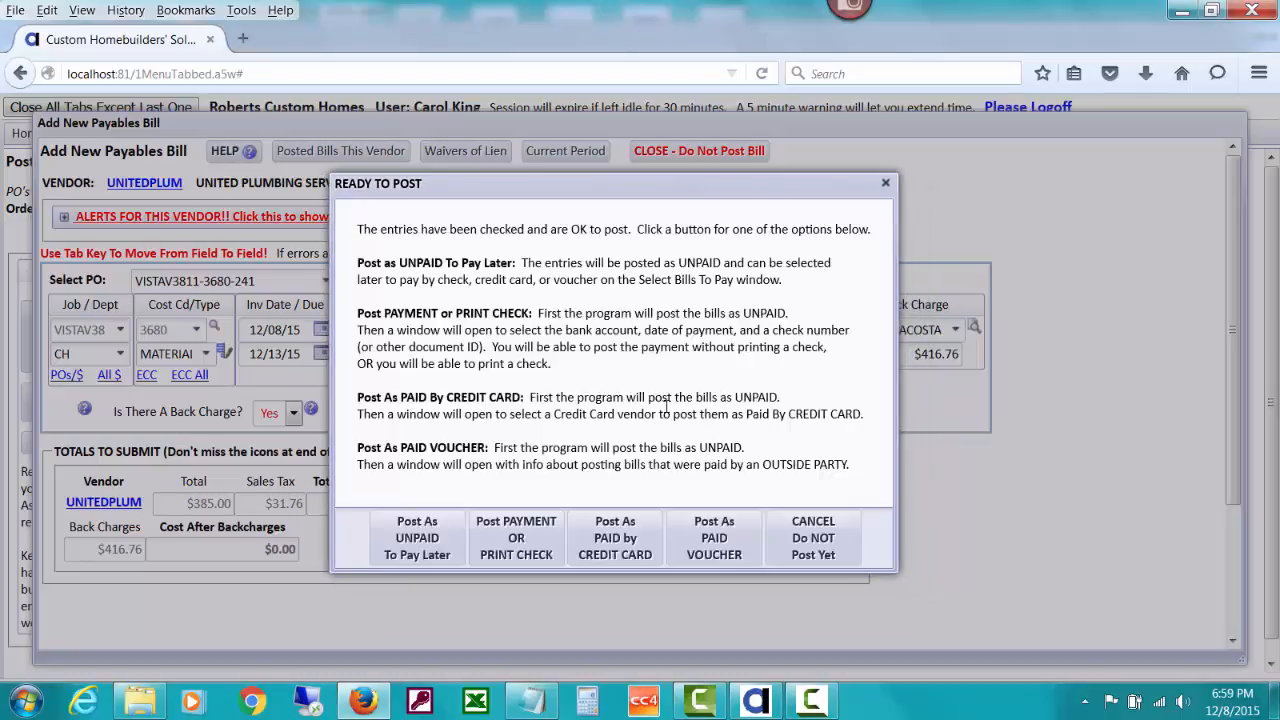
left_click(430, 541)
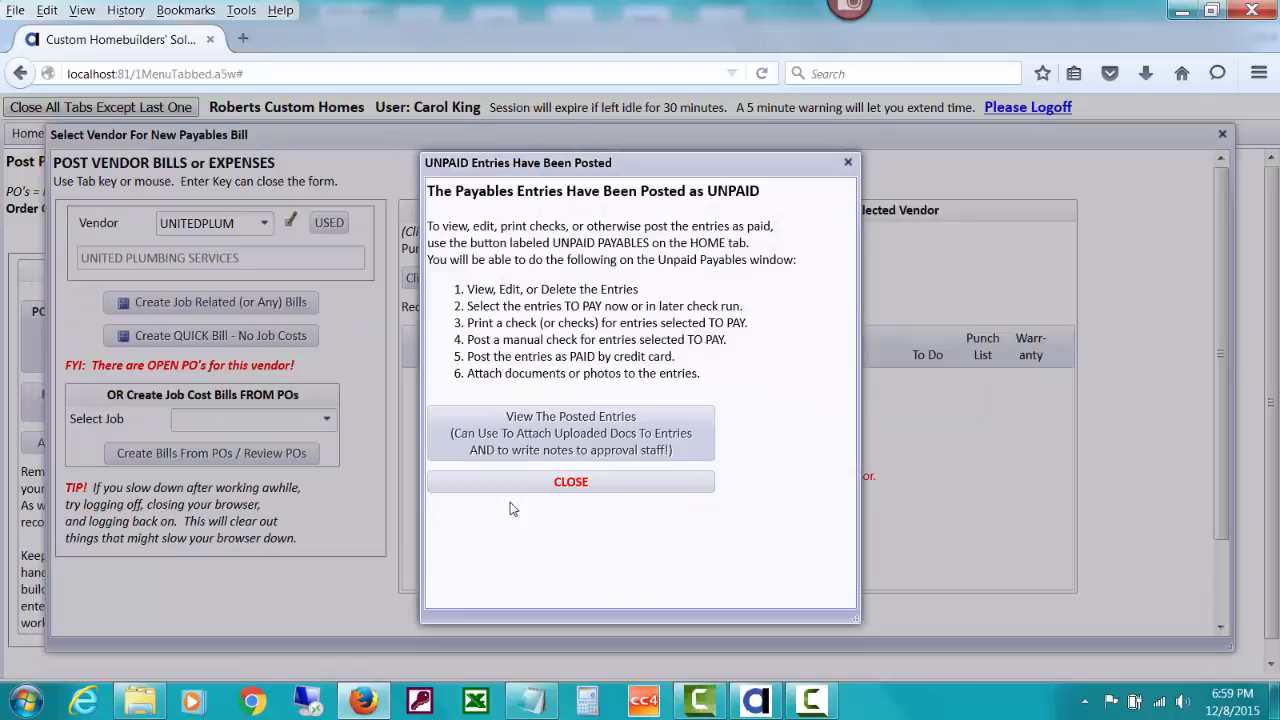
Add and save the approval note "Acosta Framing has been back charged for this." on the posted $385.00 sink entry
left_click(577, 440)
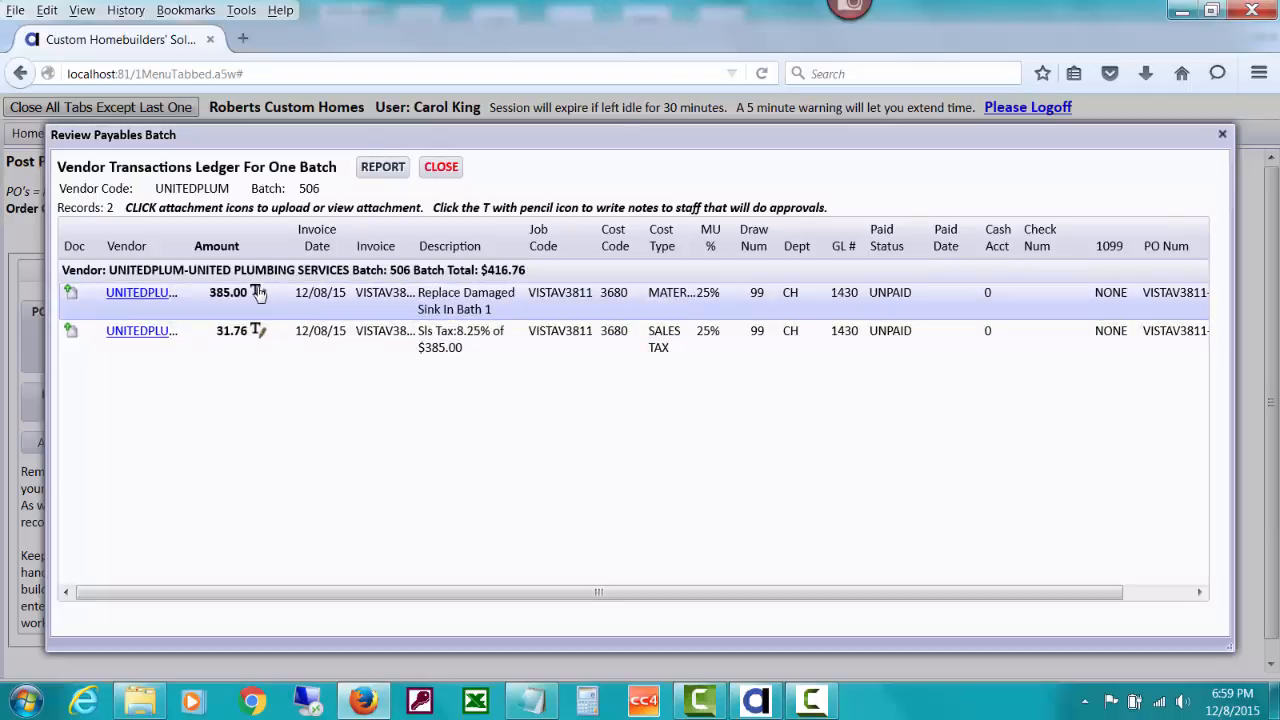
left_click(258, 292)
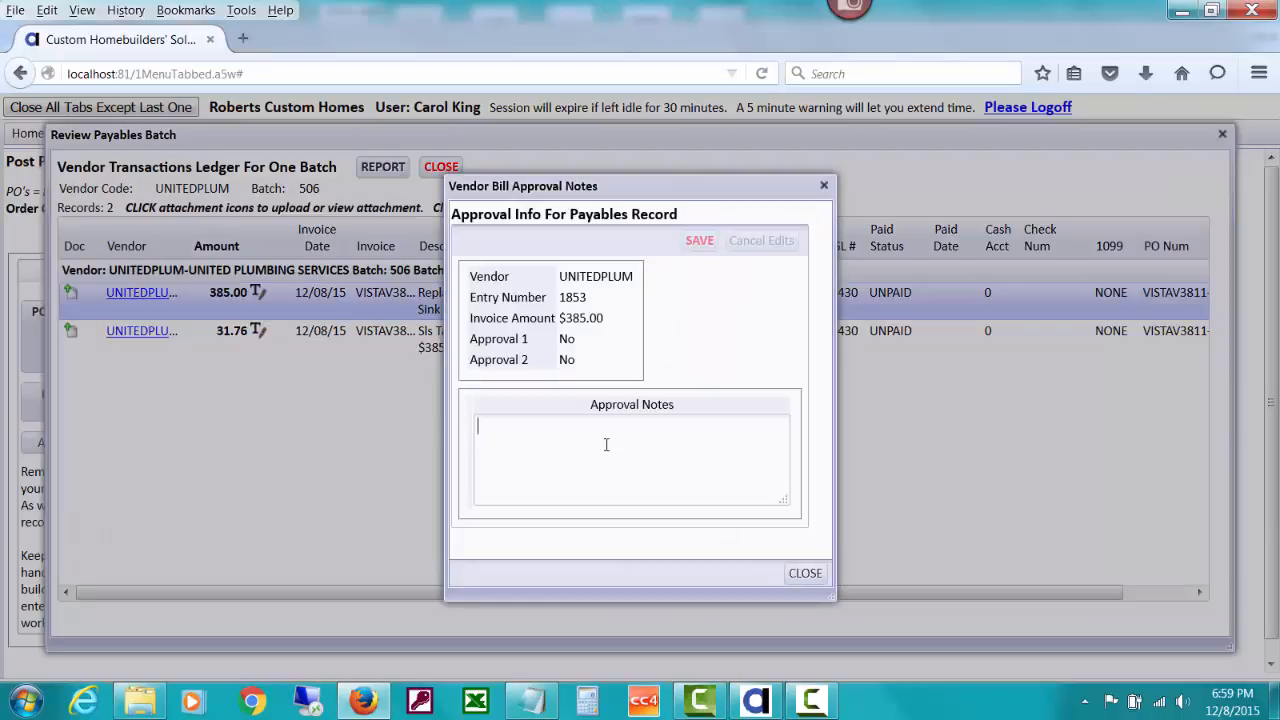
type("Ac")
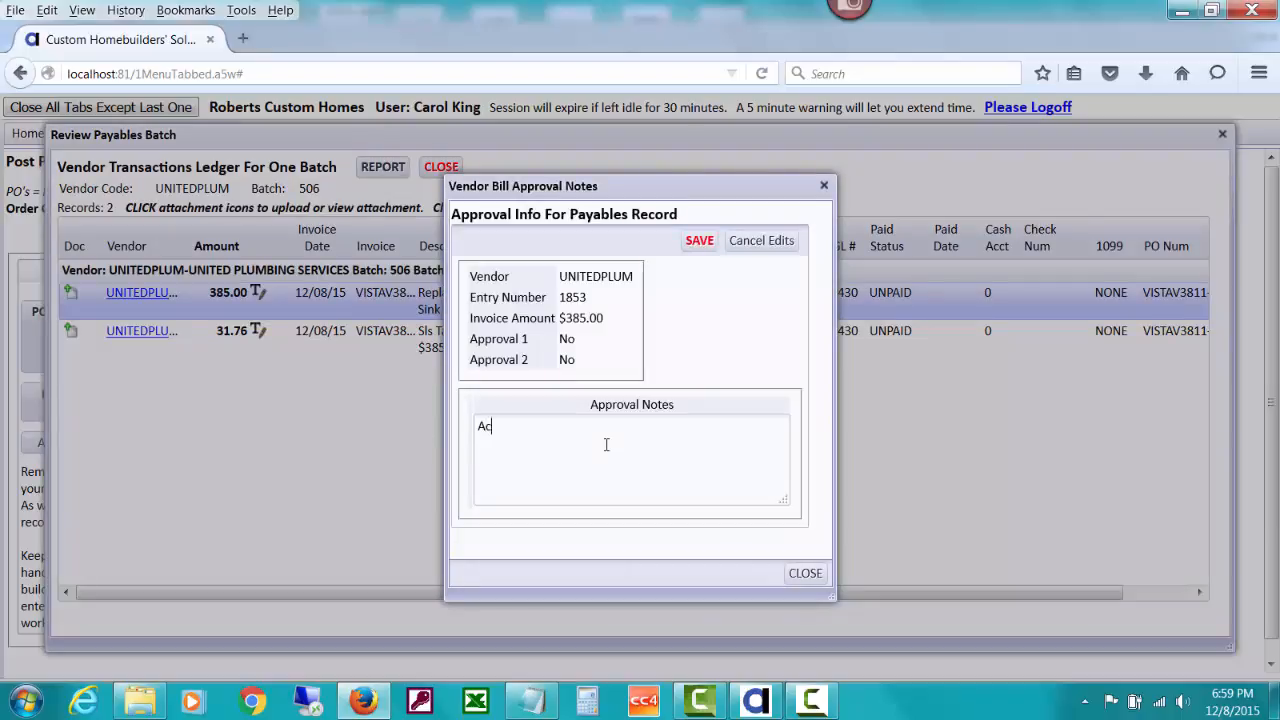
type("osta Framing has been back char")
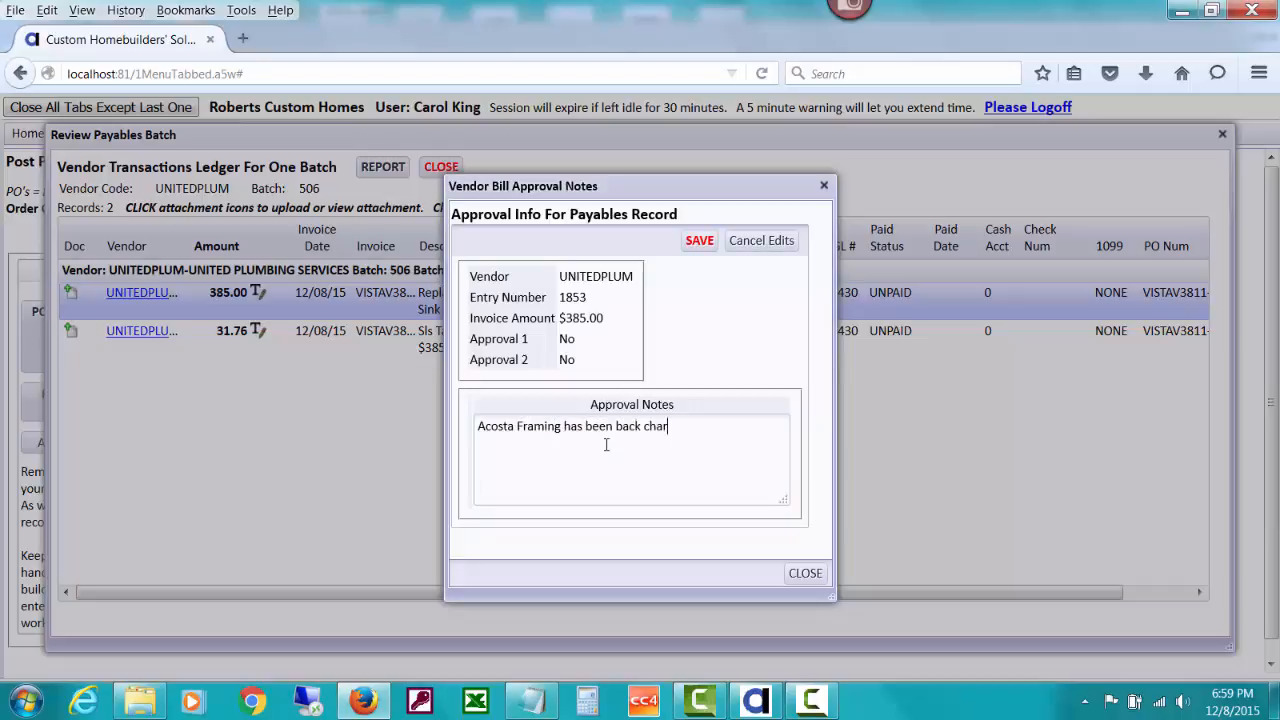
type("ged for this.")
left_click(689, 246)
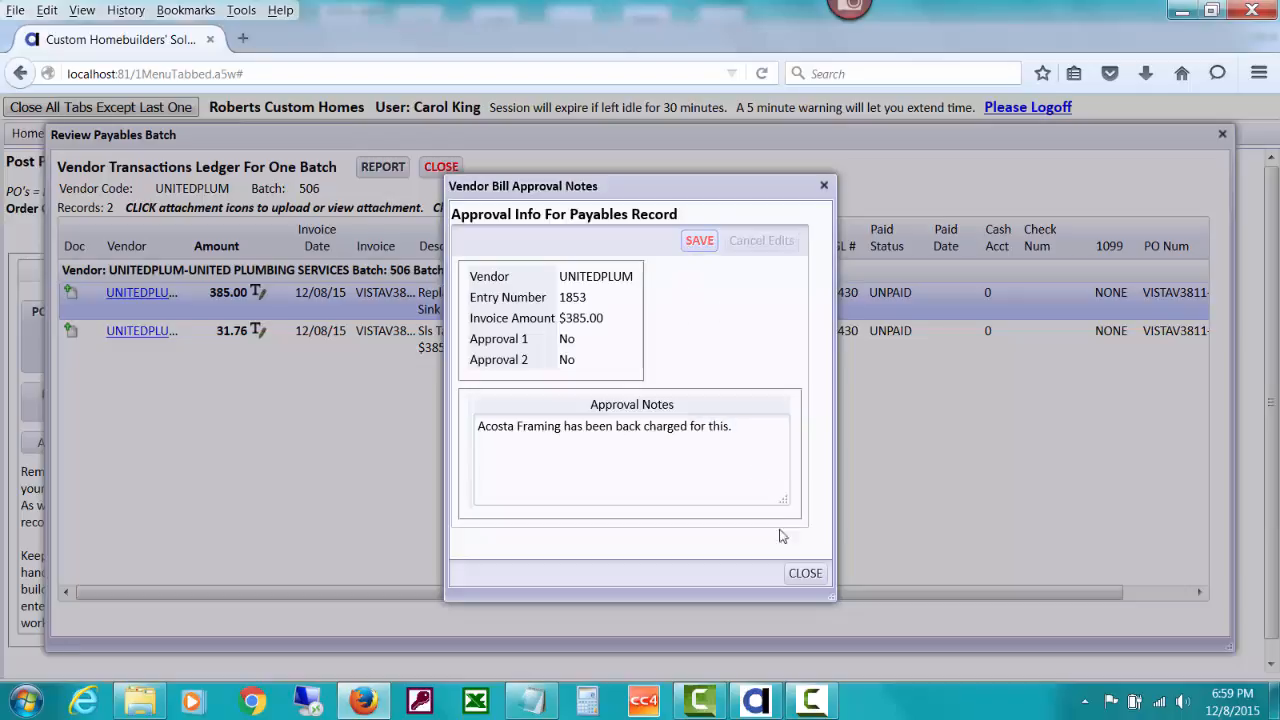
left_click(805, 574)
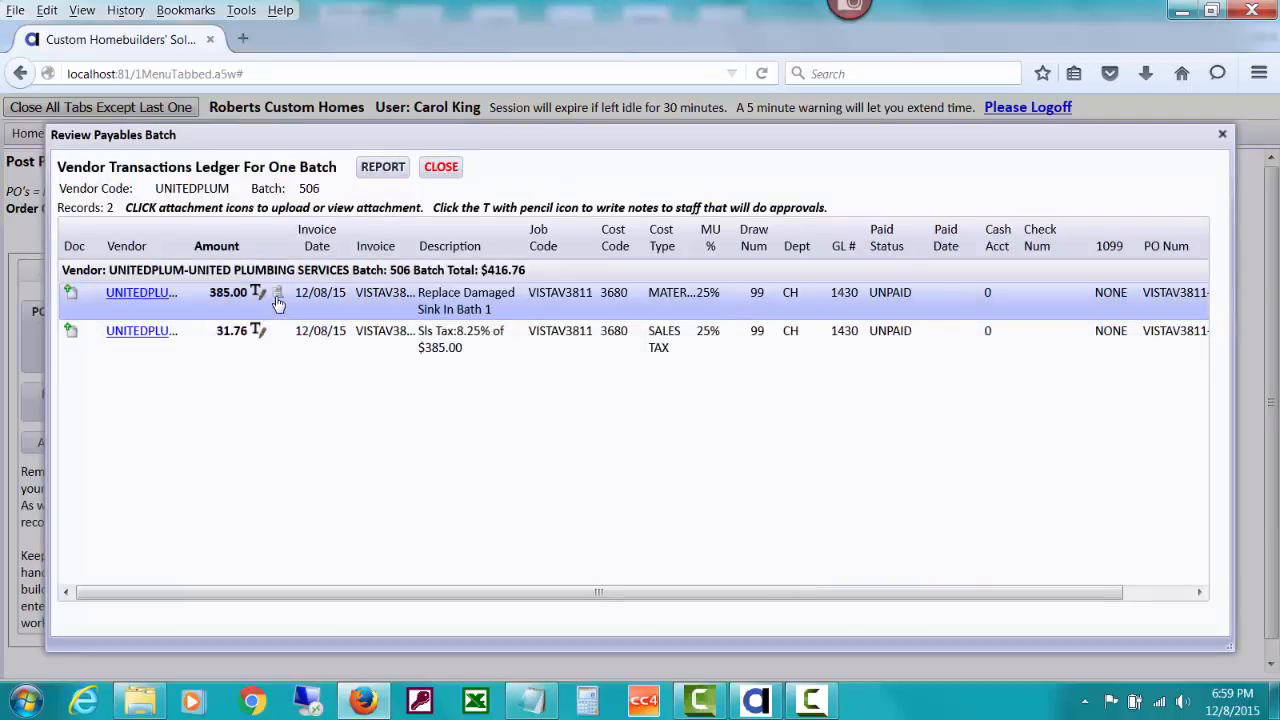
Close the payables batch review, the posting message and the vendor bill window, and return to the home page
left_click(433, 172)
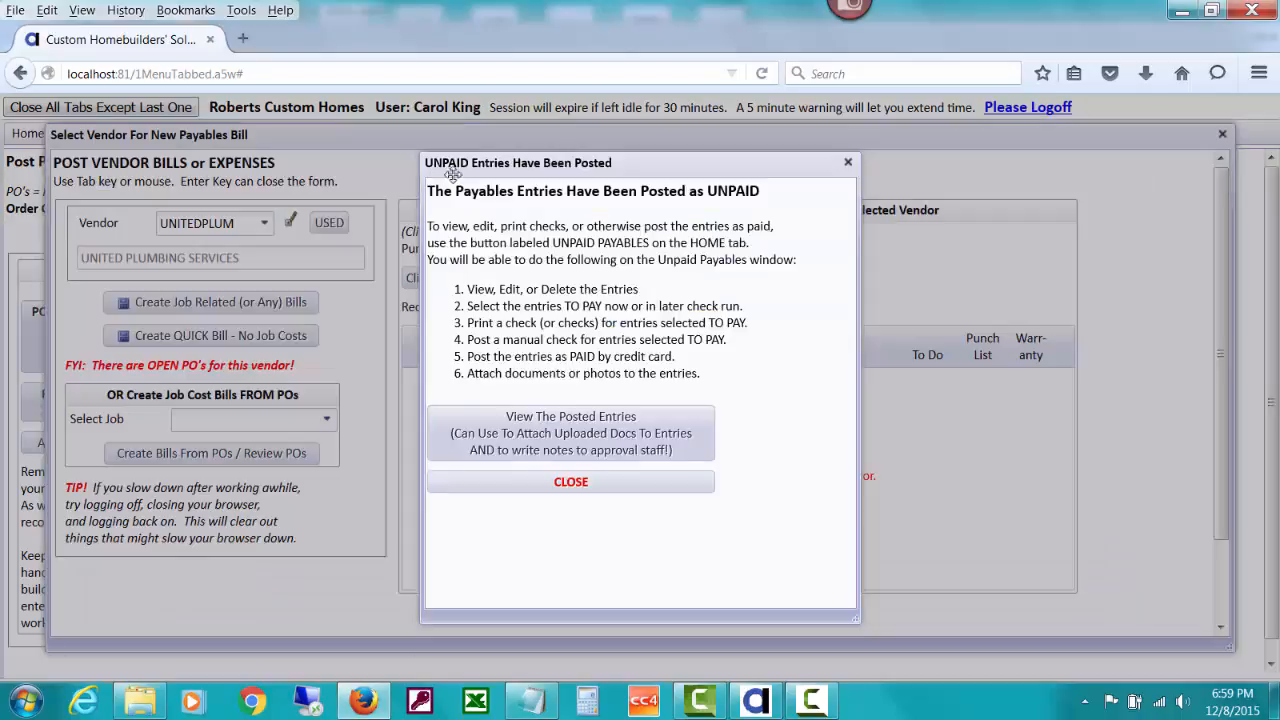
left_click(621, 483)
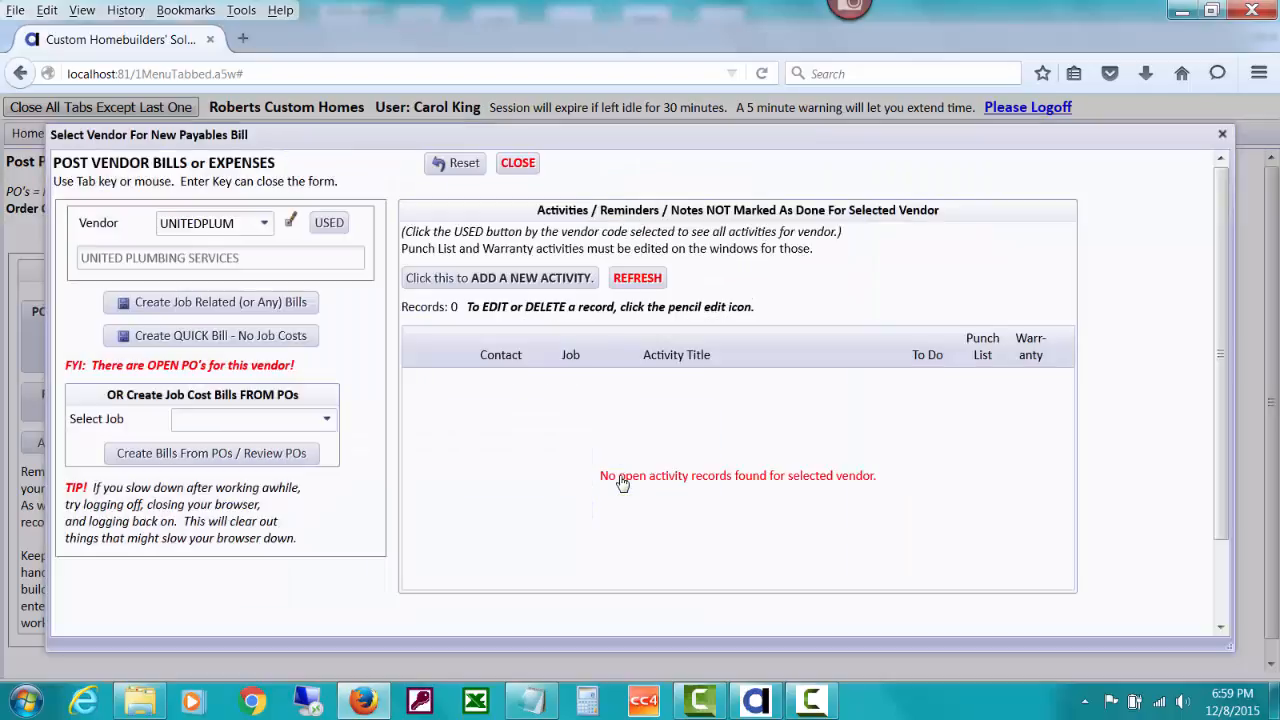
left_click(524, 162)
left_click(40, 136)
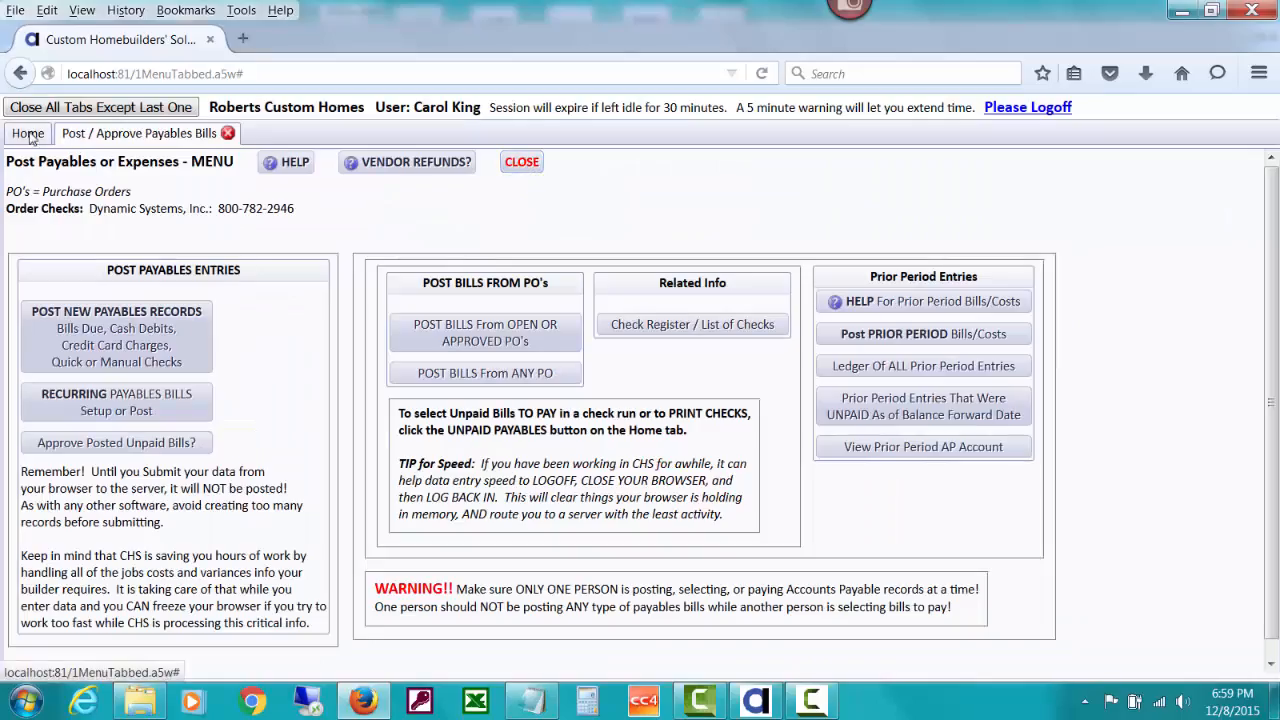
Open the unpaid job cost bills for approval, limited to job VISTAV3811
left_click(310, 569)
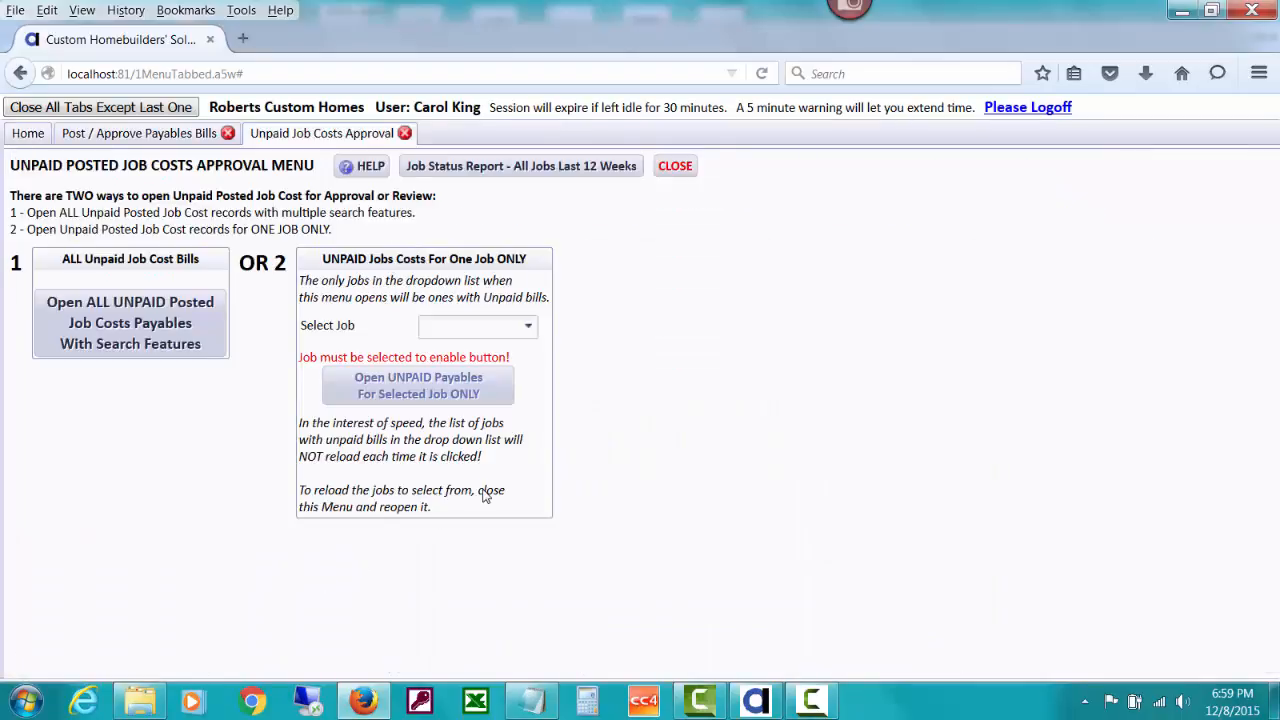
left_click(485, 328)
type("v")
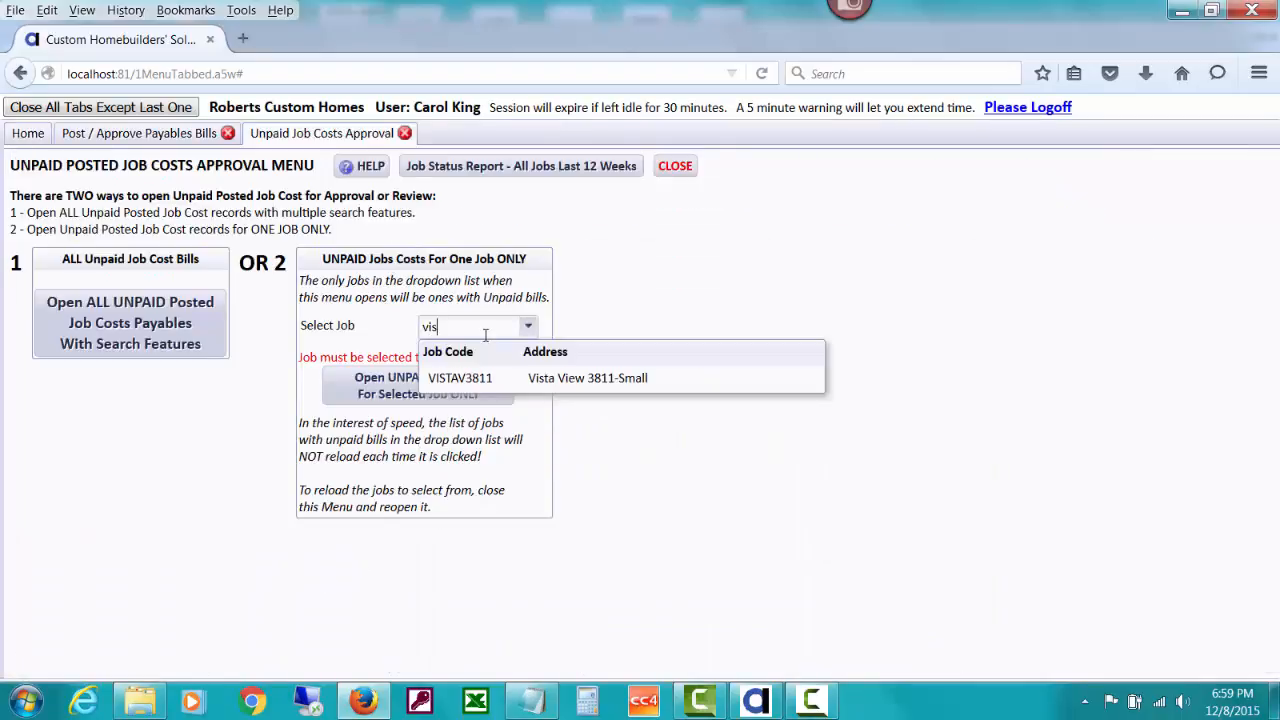
type("is")
left_click(470, 378)
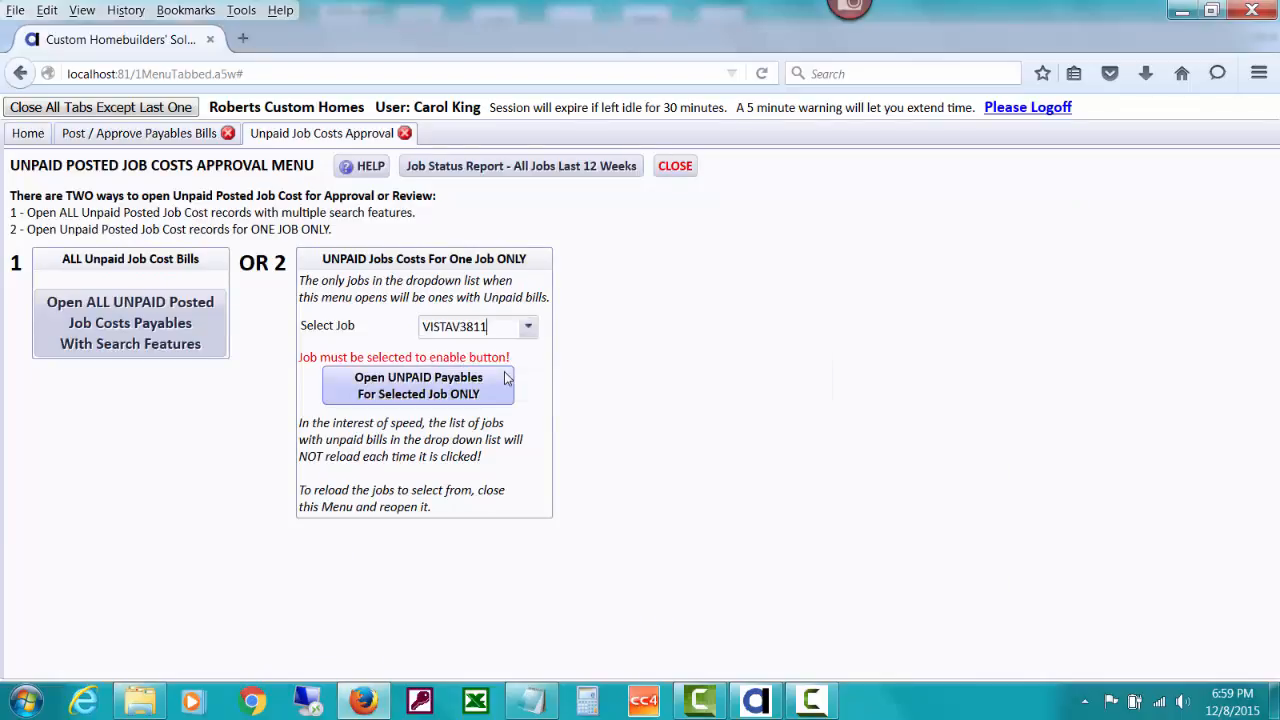
left_click(473, 392)
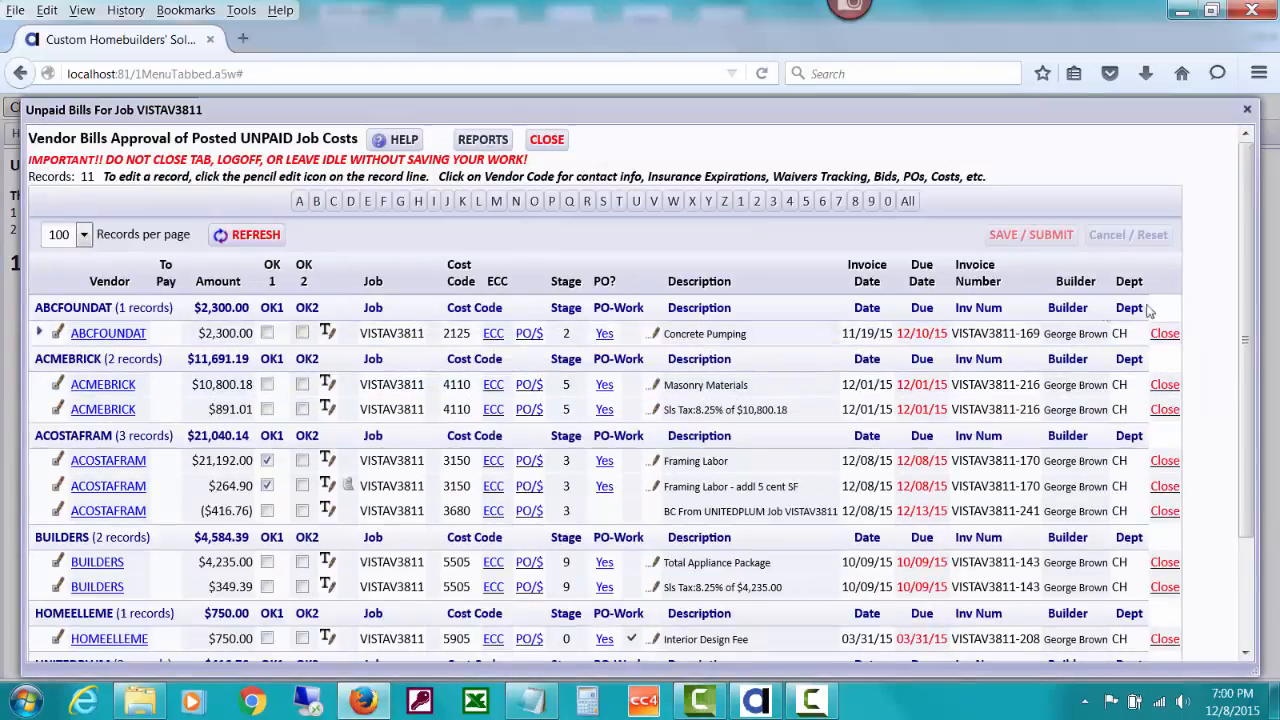
Read the approval note on the $385.00 UNITEDPLUM bill and close it
scroll(1256, 272, "down", 3)
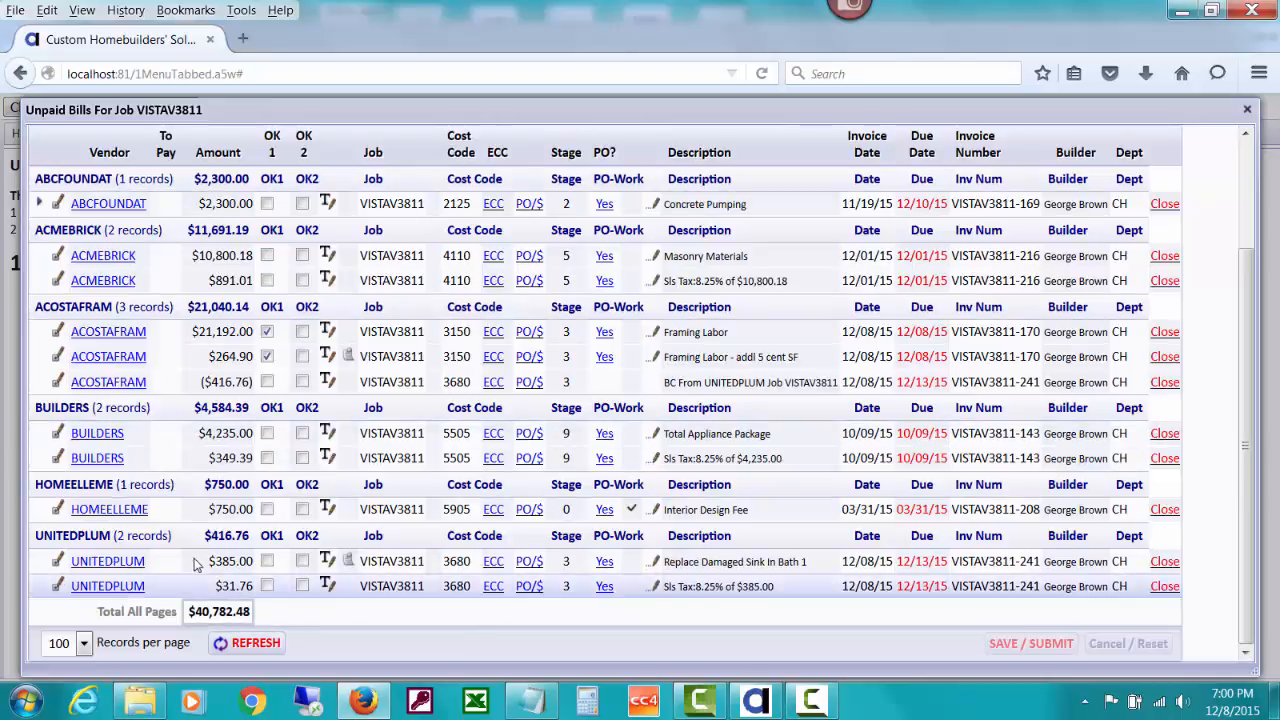
left_click(344, 560)
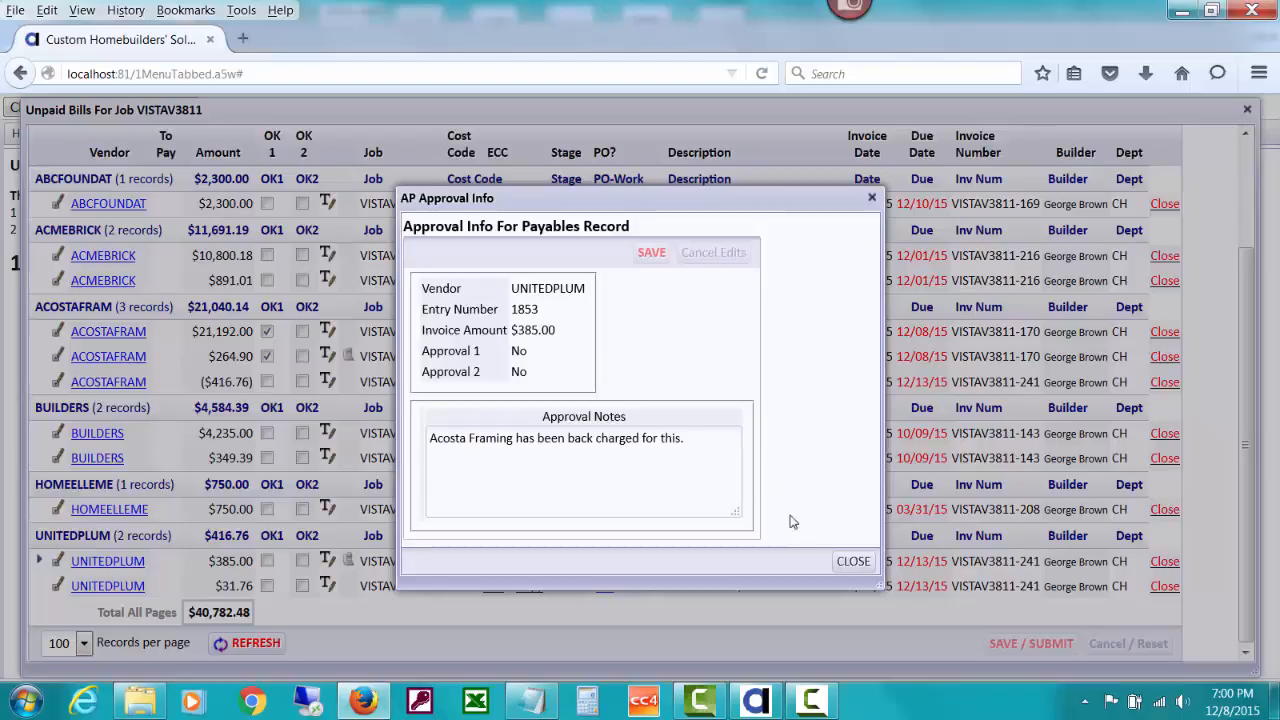
left_click(852, 561)
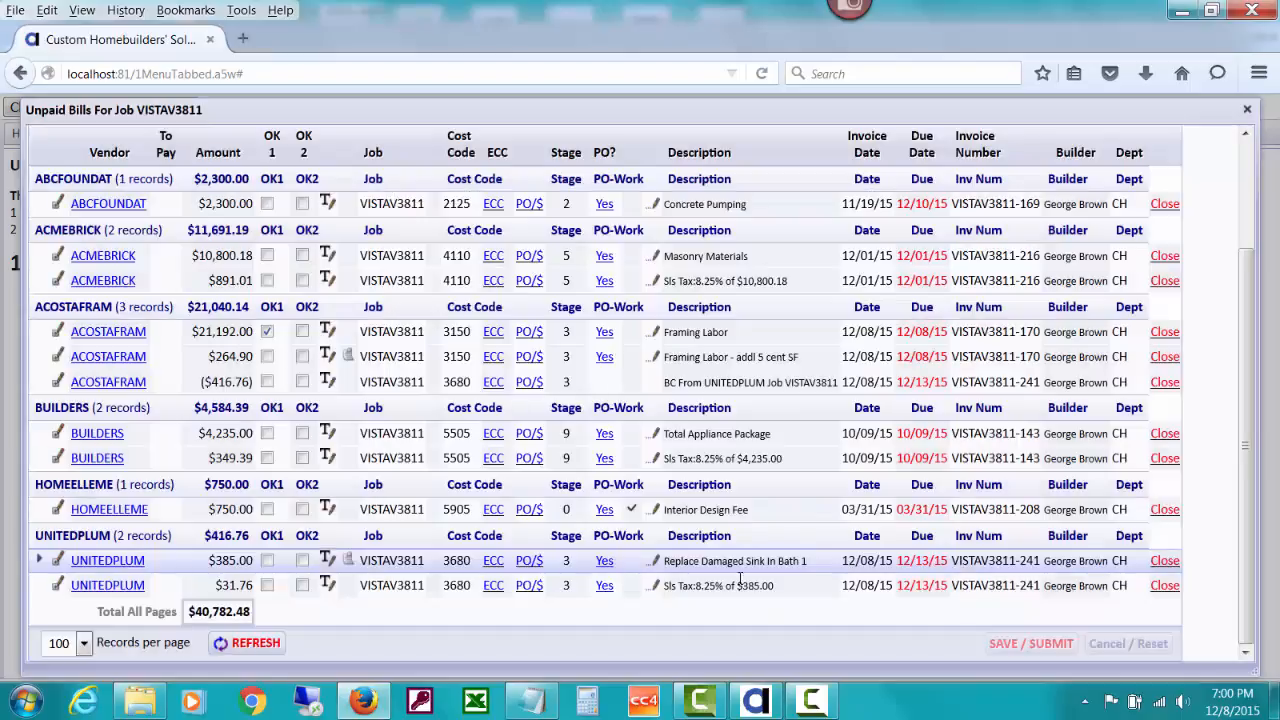
Give first approval (OK1) to both UNITEDPLUM sink bill lines and to the ACOSTAFRAM backcharge credit
left_click(268, 561)
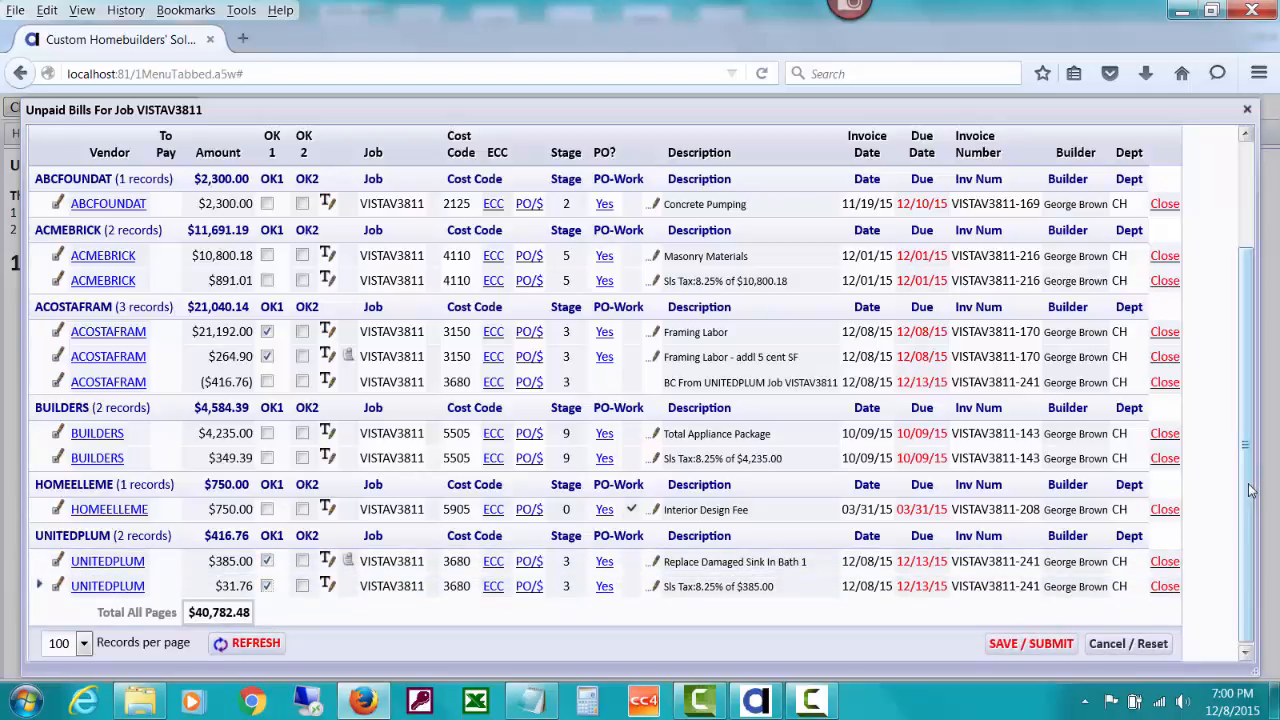
left_click_drag(1252, 487, 1249, 372)
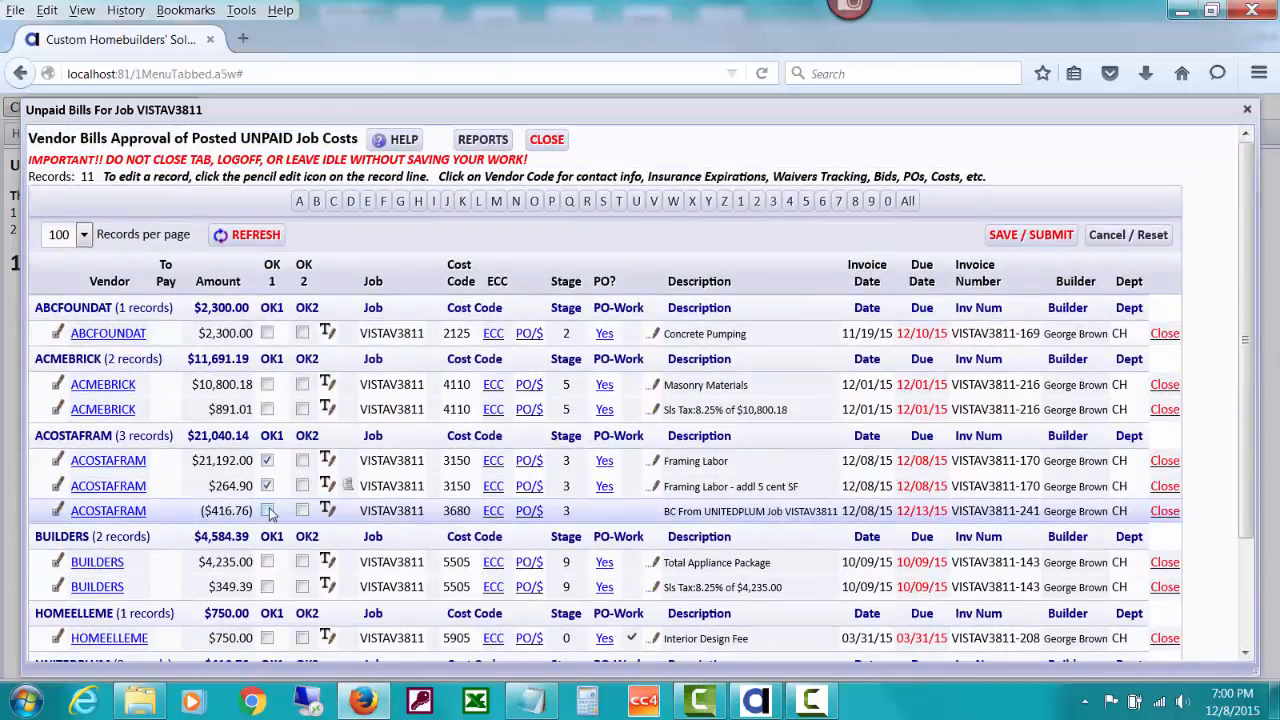
left_click(269, 511)
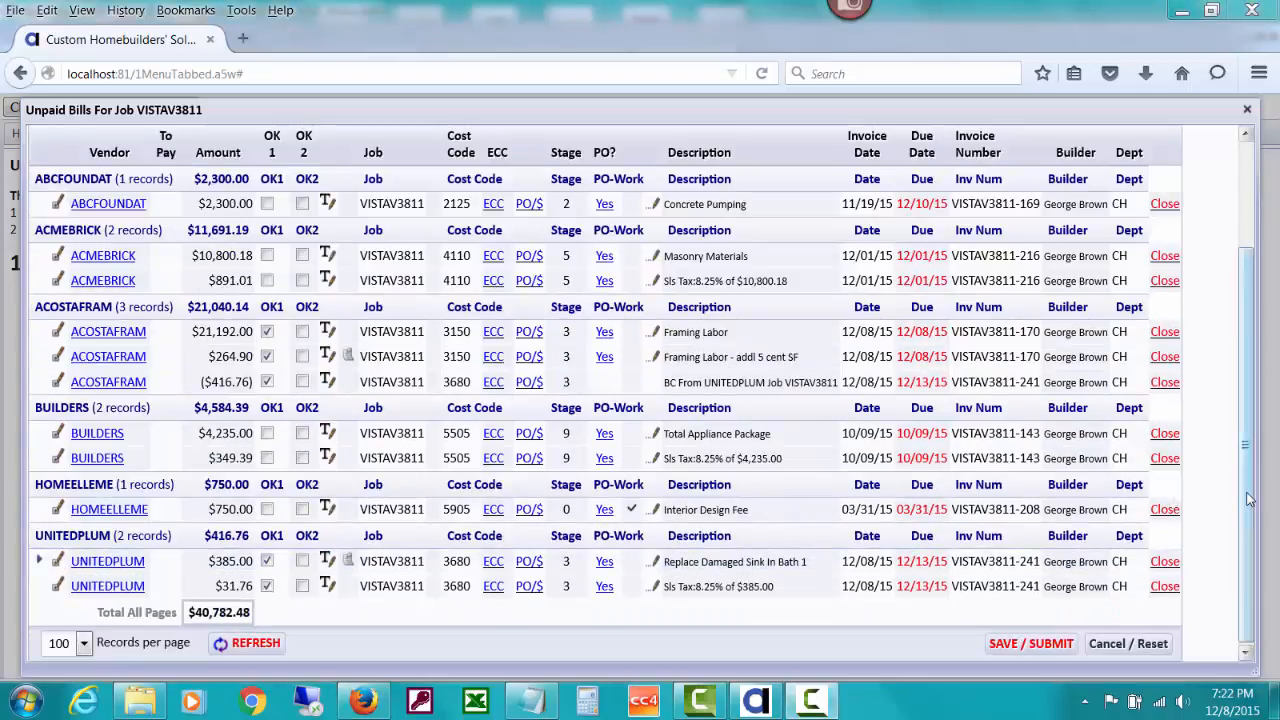
scroll(1240, 452, "up", 1)
scroll(1240, 452, "up", 2)
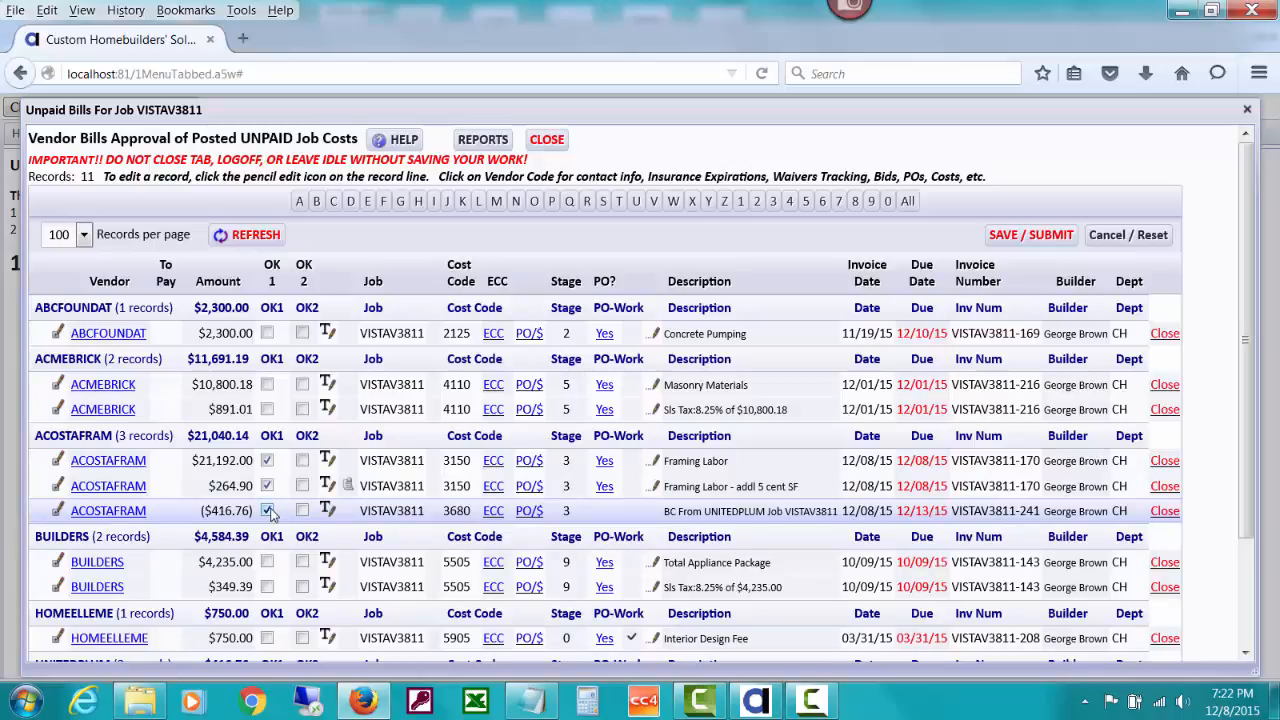
left_click_drag(1255, 329, 1246, 443)
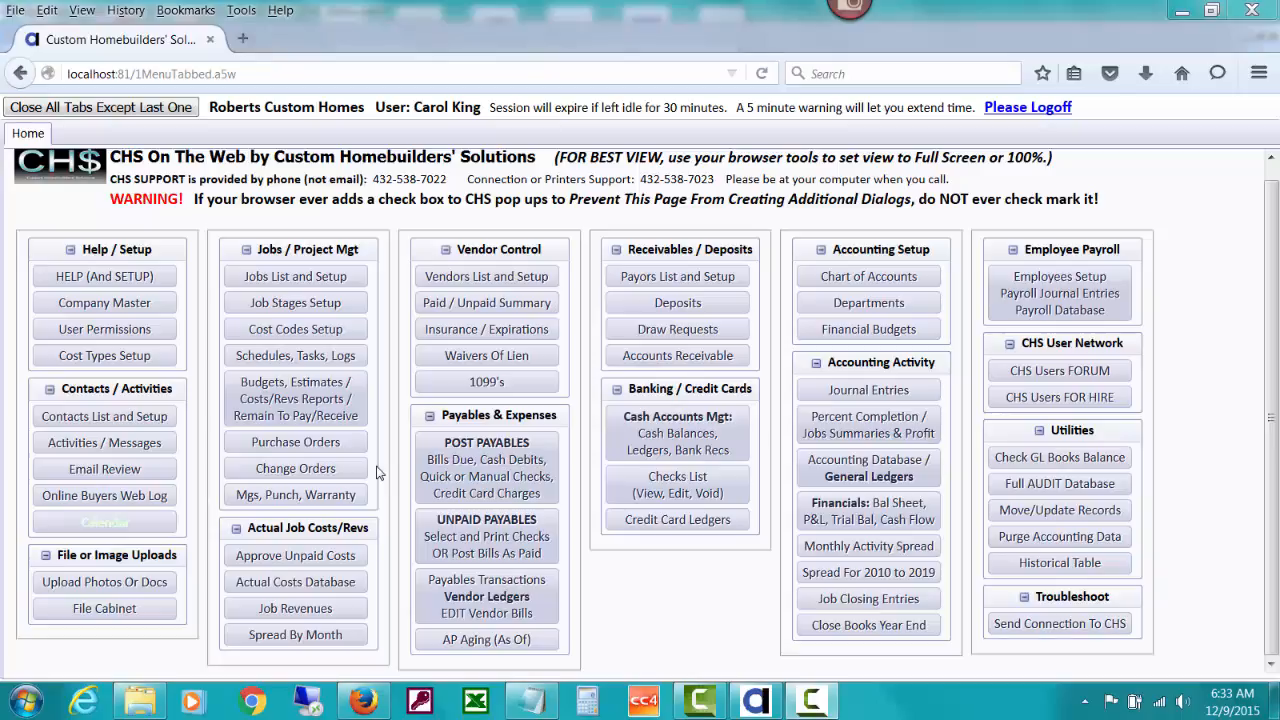
Open the Estimated Costs At Completion worksheet for job VISTAV3811 from the job budgets list
left_click(328, 398)
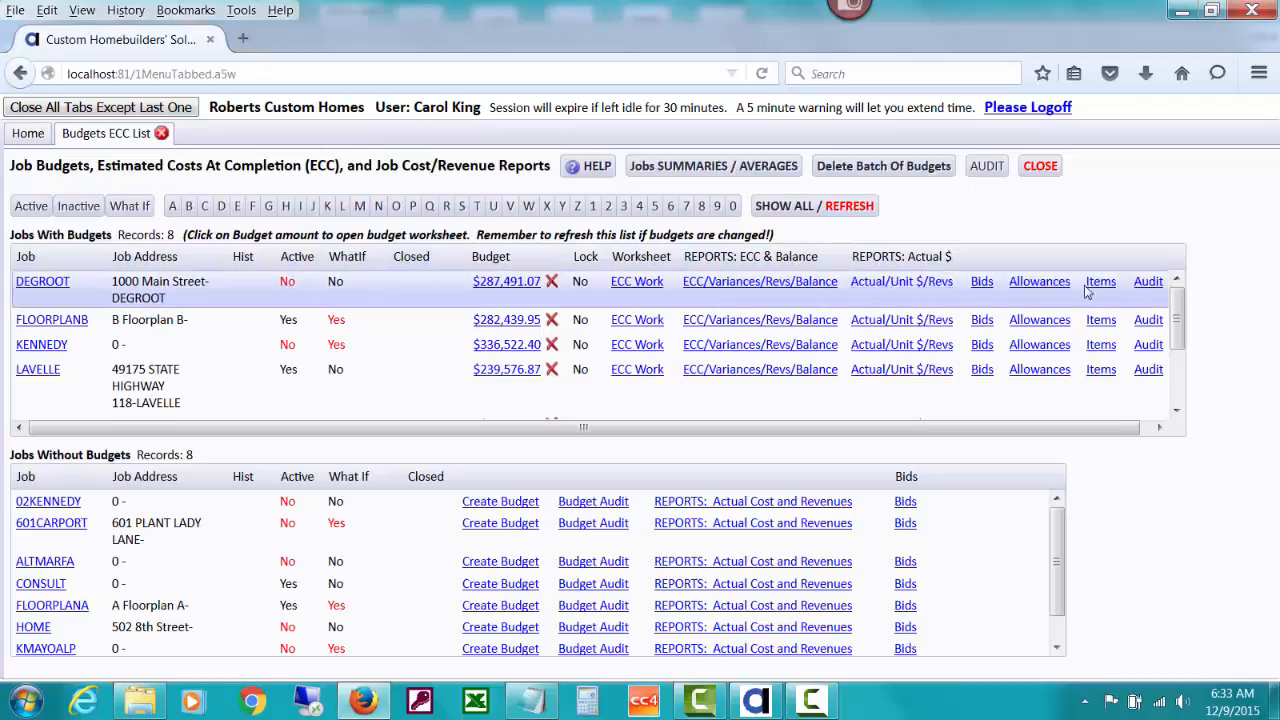
scroll(1177, 315, "down", 3)
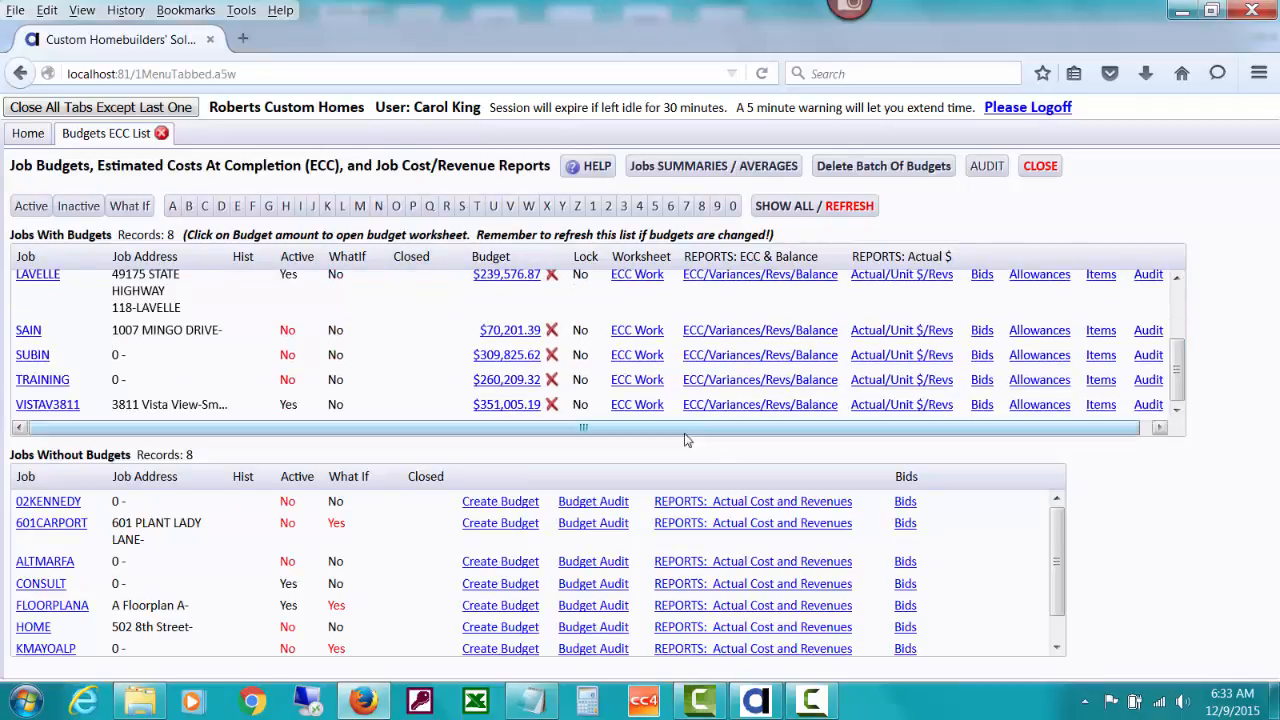
left_click(638, 405)
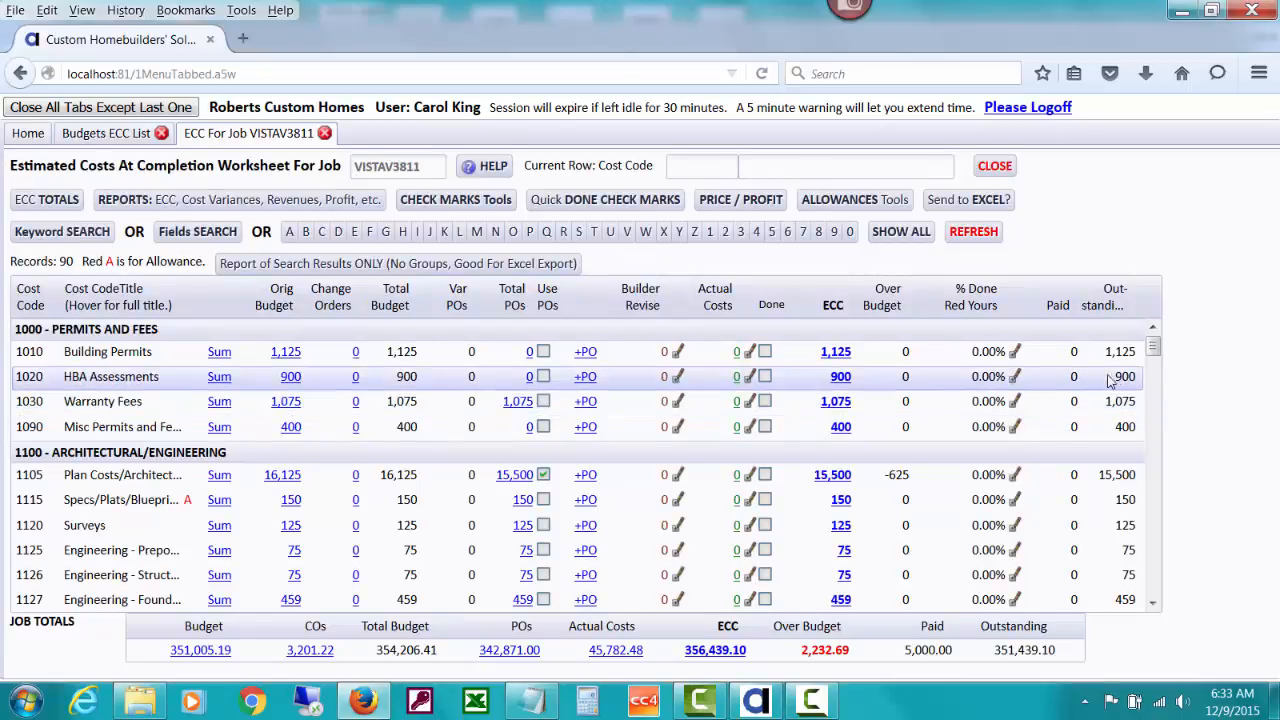
Review the actual costs detail and the original budget report for cost code 3680 Plumbing-Fixture Allowance, closing each report
left_click_drag(1155, 352, 1155, 433)
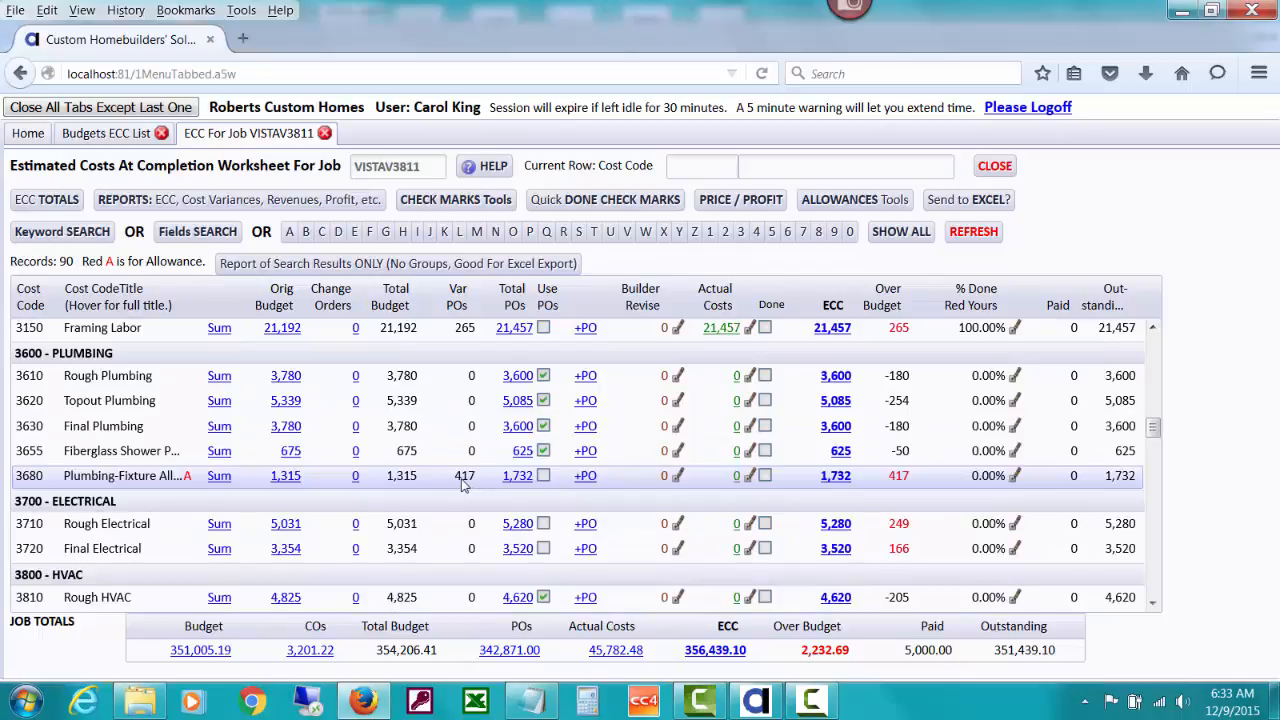
left_click(736, 480)
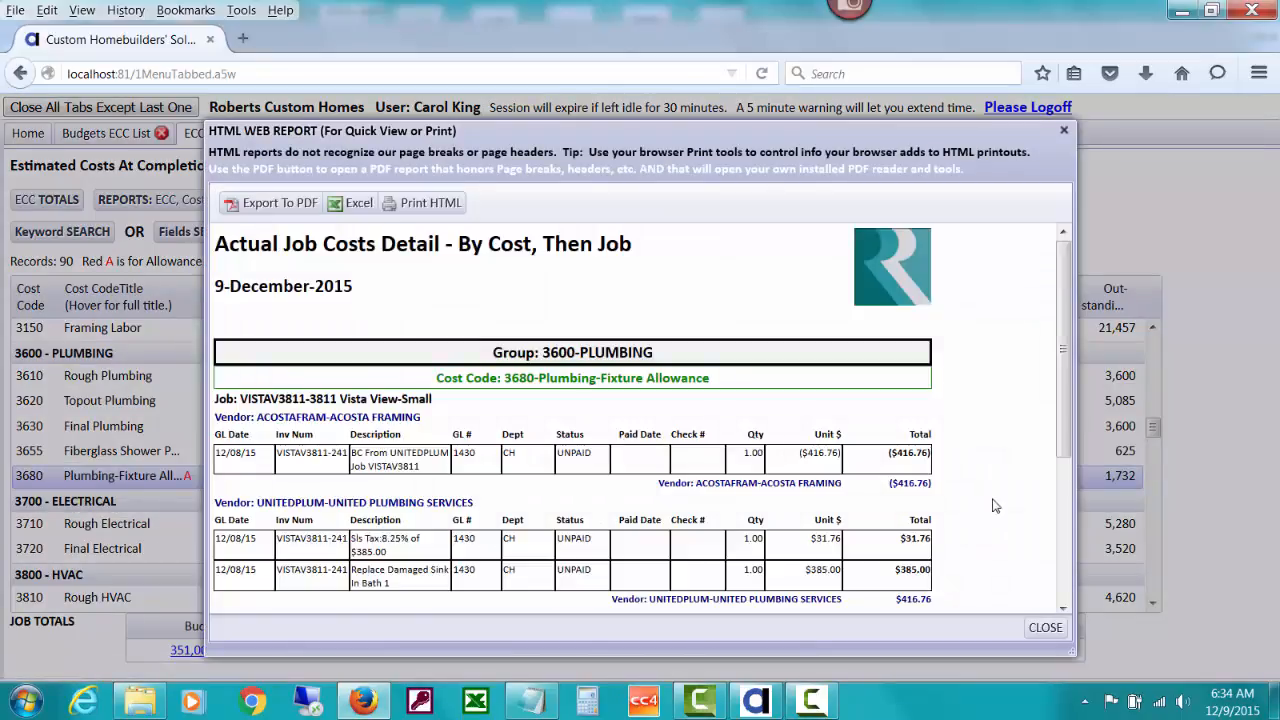
scroll(994, 512, "down", 2)
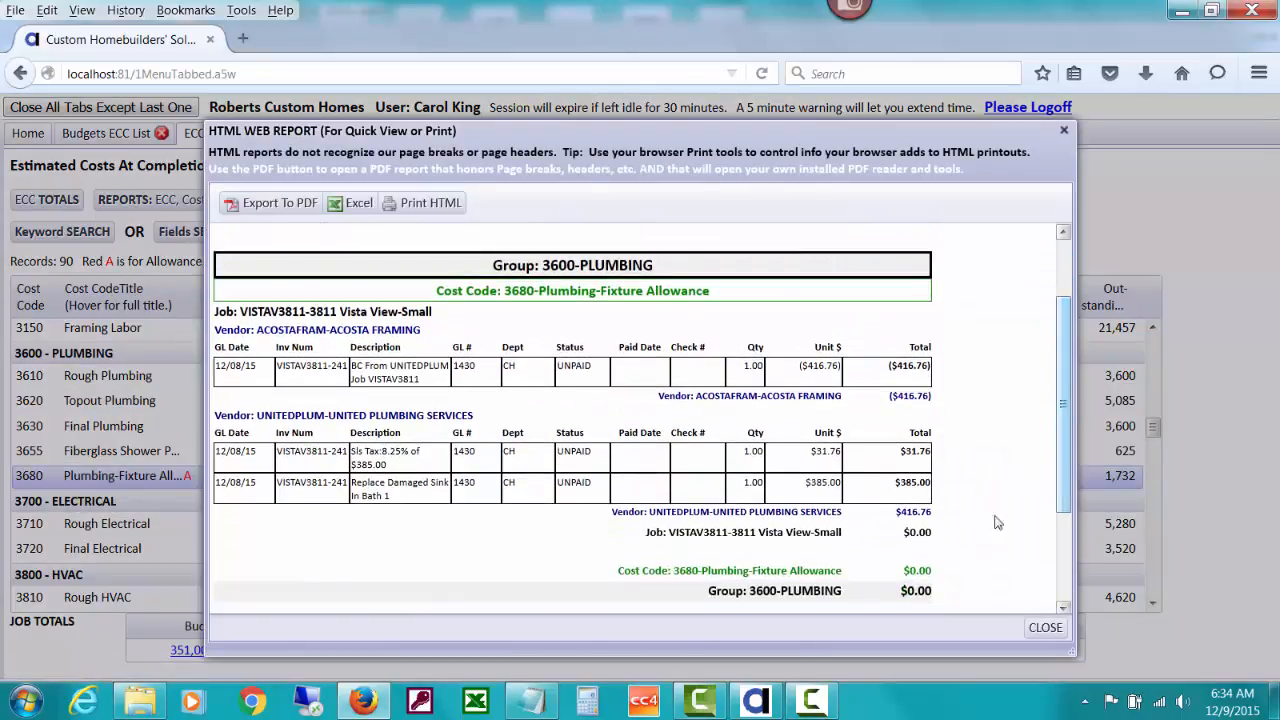
left_click(1045, 628)
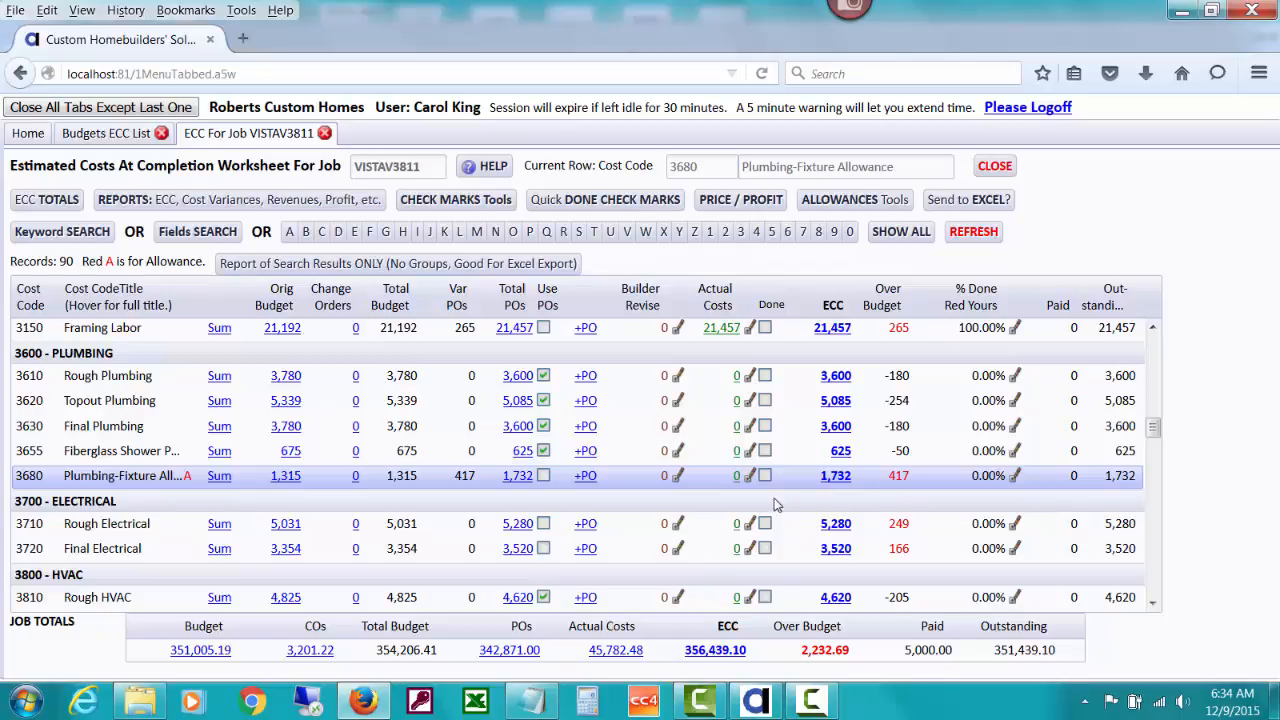
left_click(284, 476)
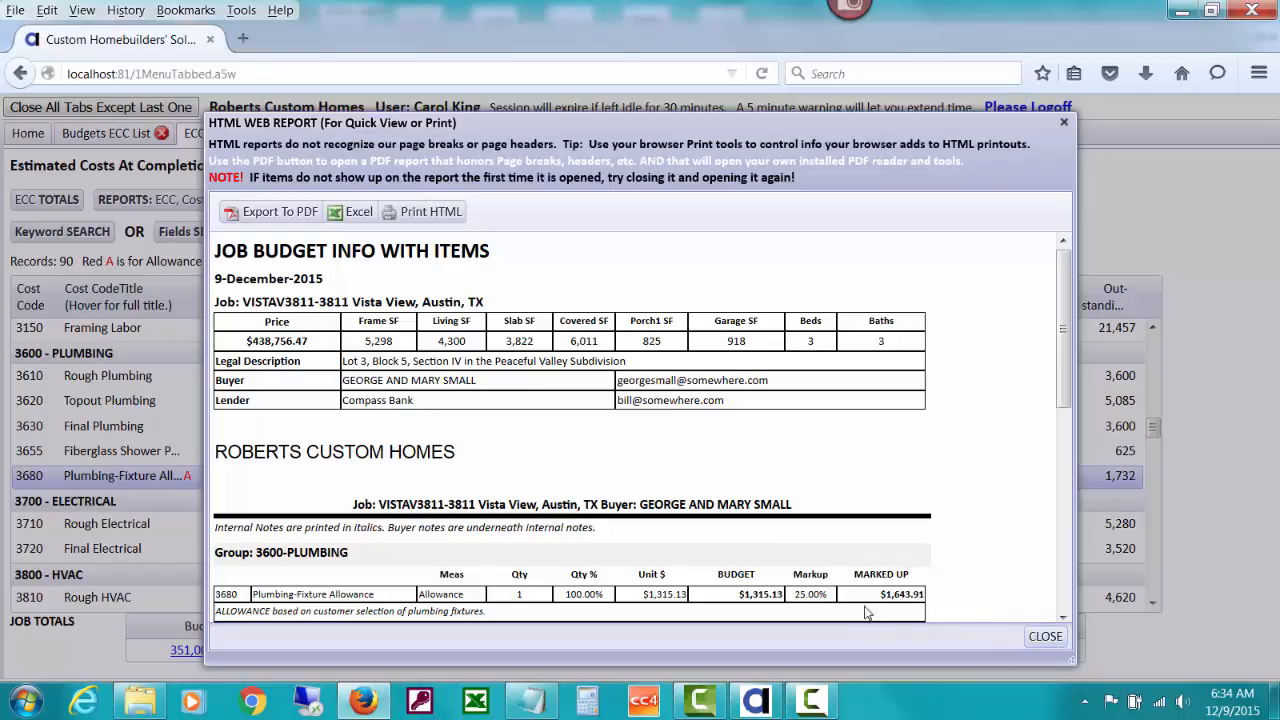
left_click(1045, 637)
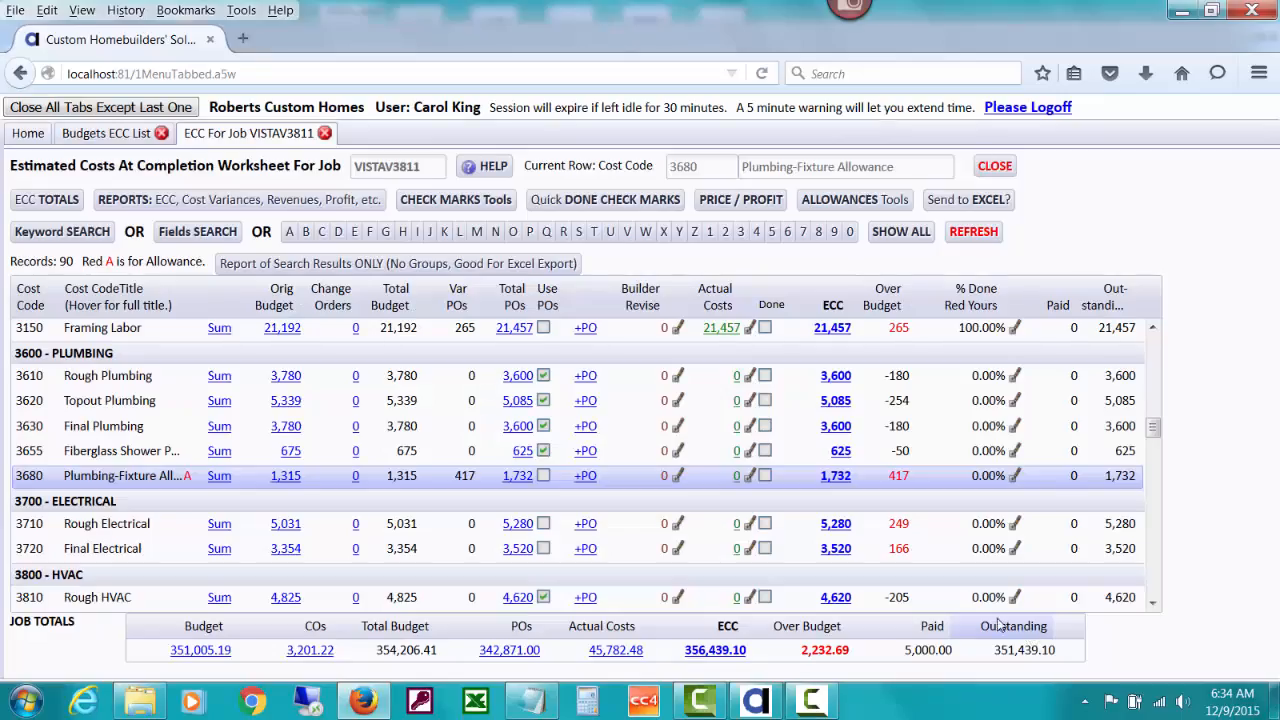
Set the revised estimate amount for cost code 3680 to $1,315.13 and close the revision form
left_click(678, 479)
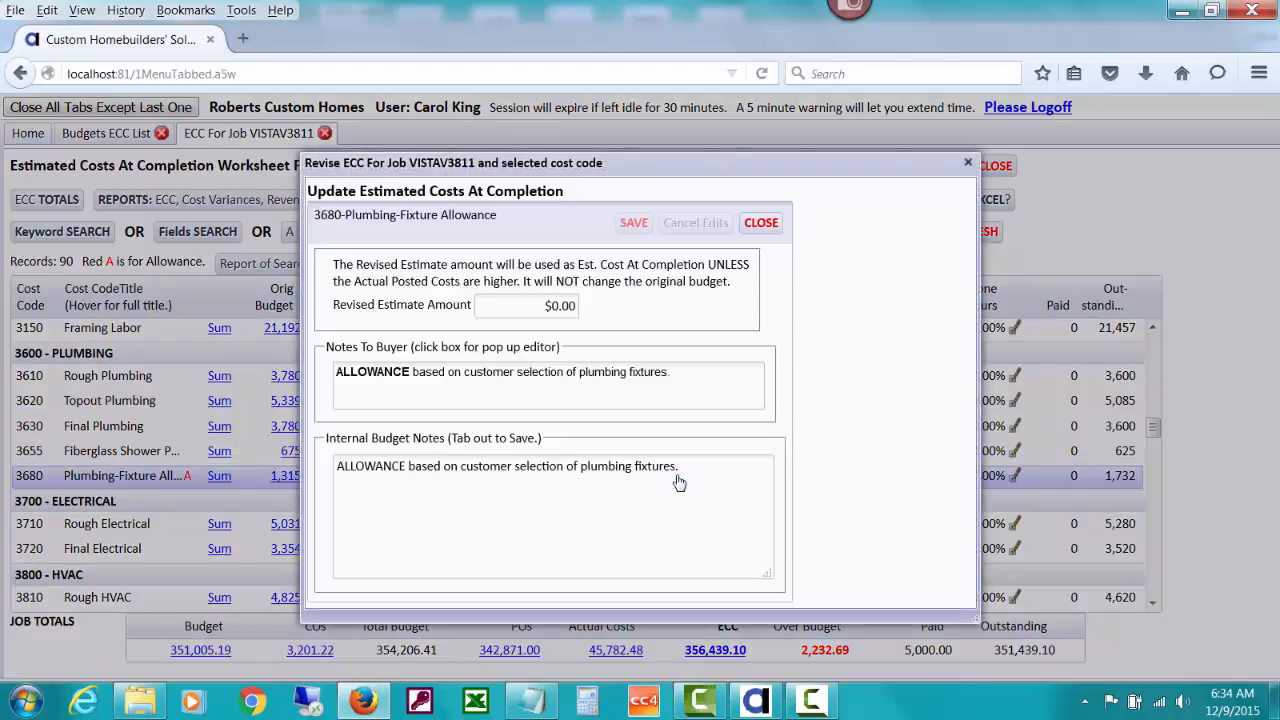
left_click_drag(536, 305, 658, 299)
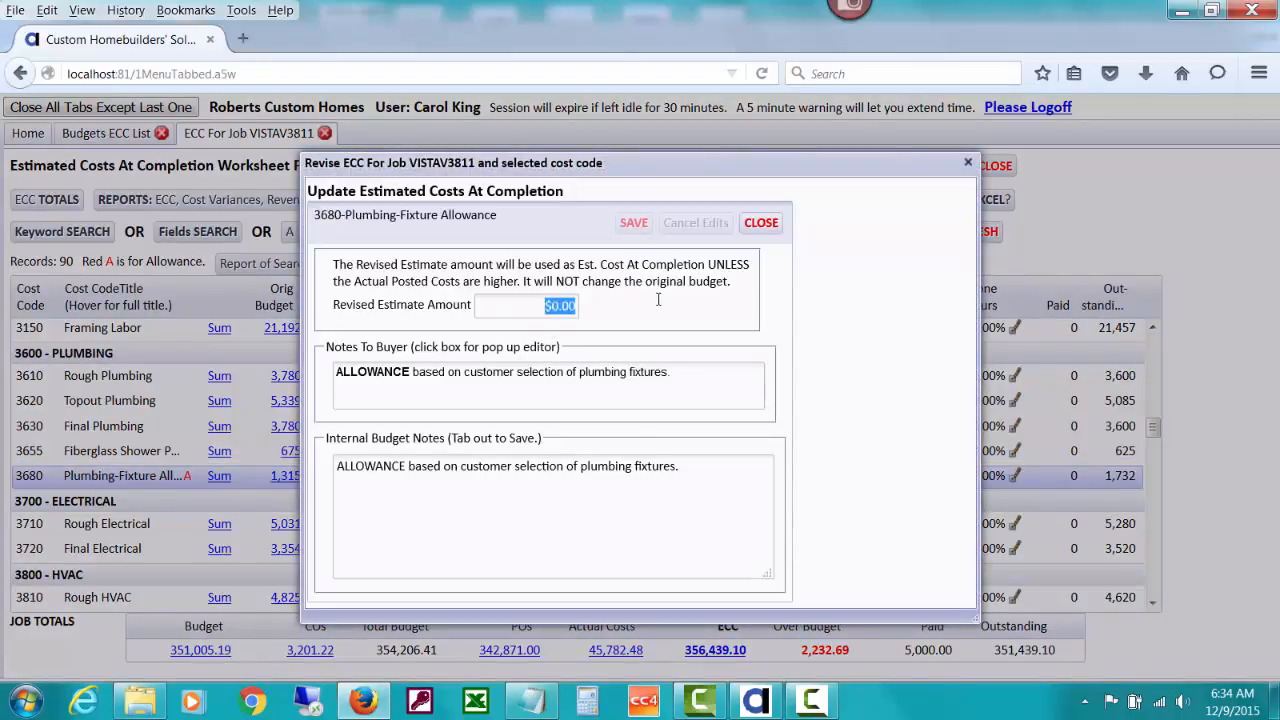
type("1315.13")
left_click(776, 225)
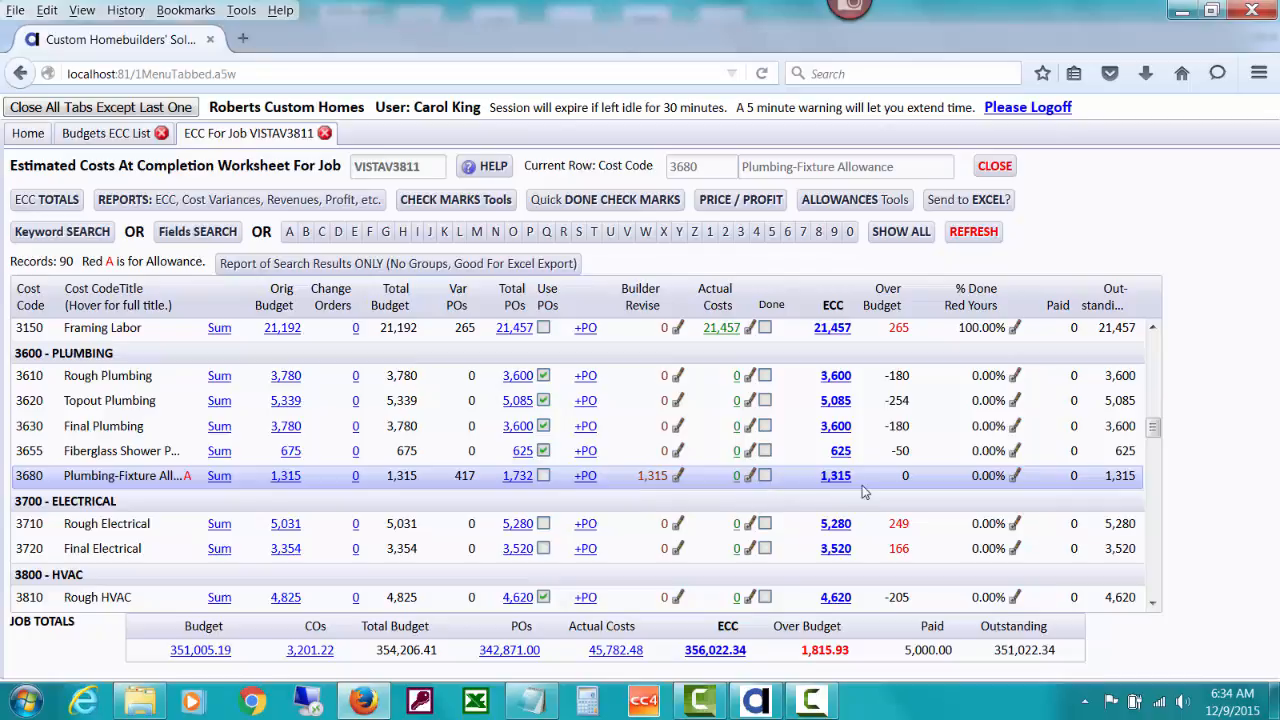
Reset the revised estimate amount for cost code 3680 to $0.00 and close the revision form
left_click(678, 477)
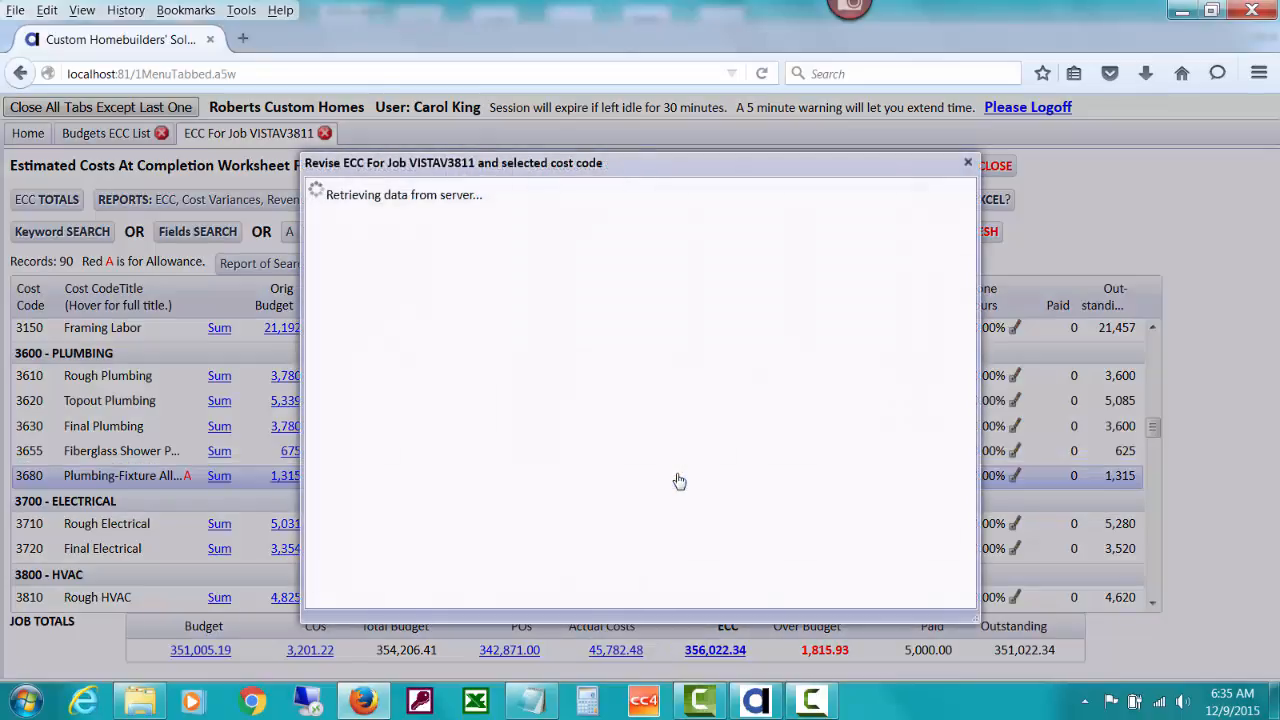
left_click_drag(520, 305, 620, 309)
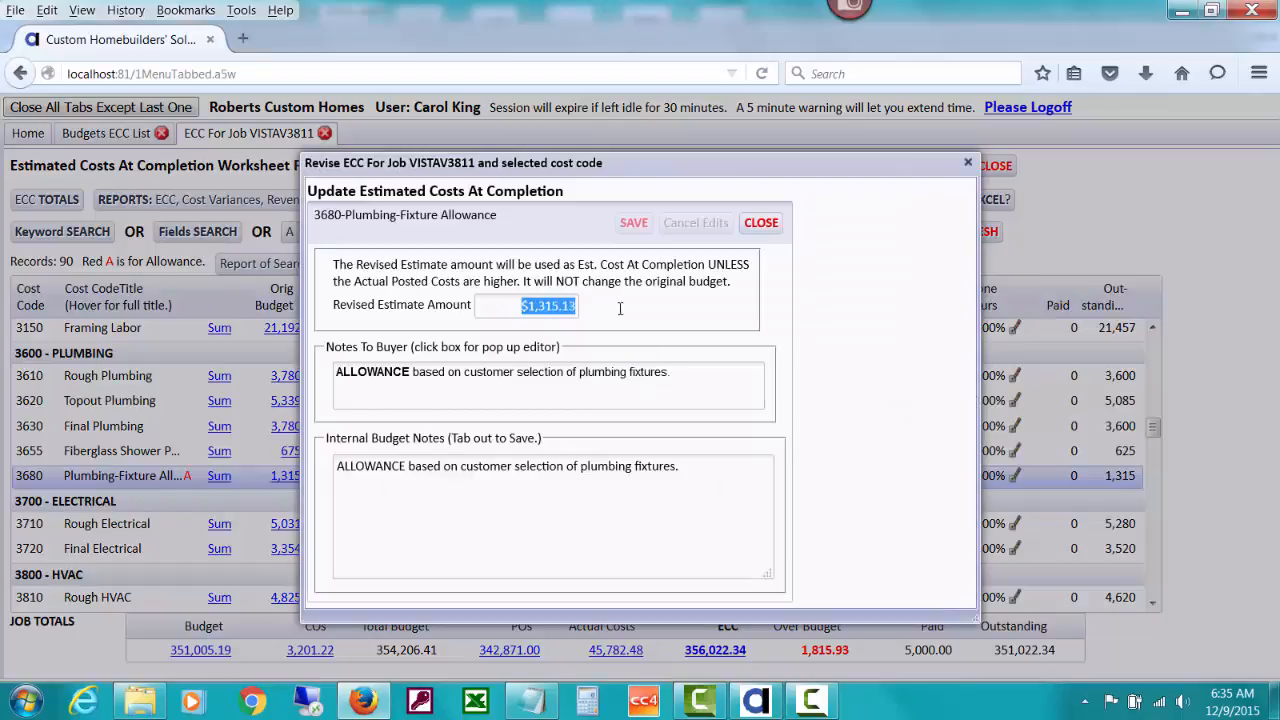
type("0")
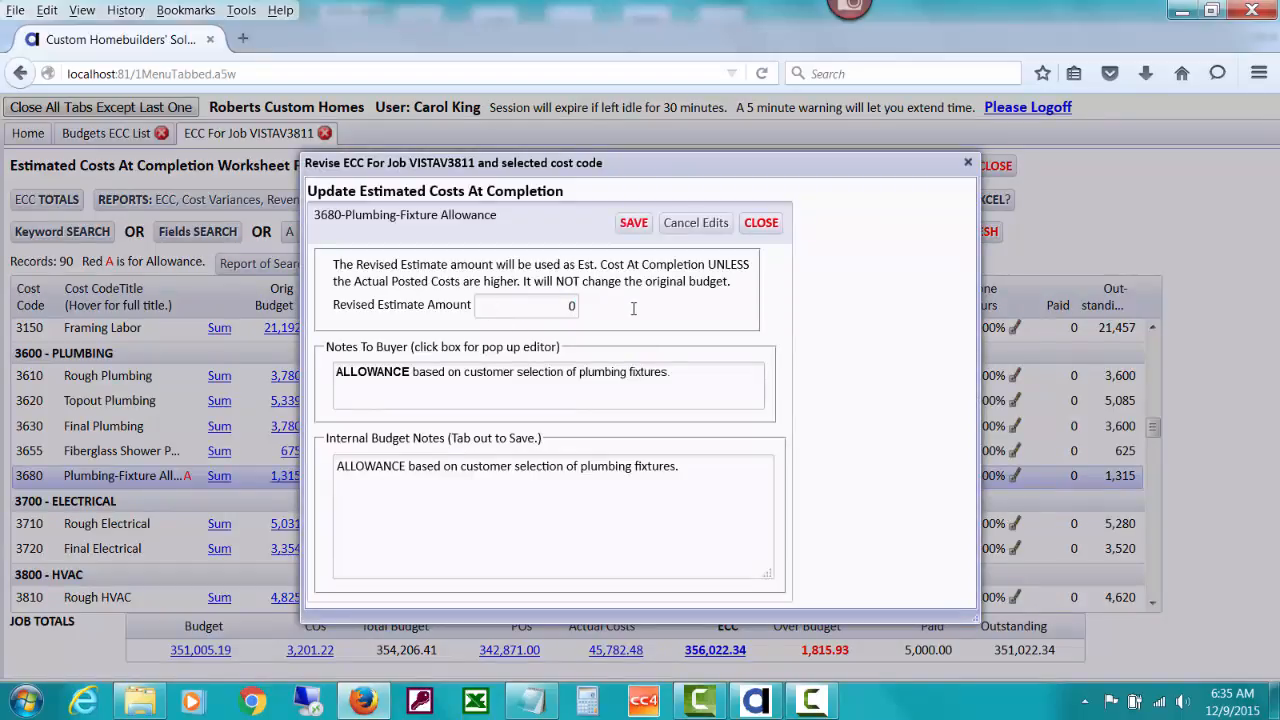
left_click(633, 308)
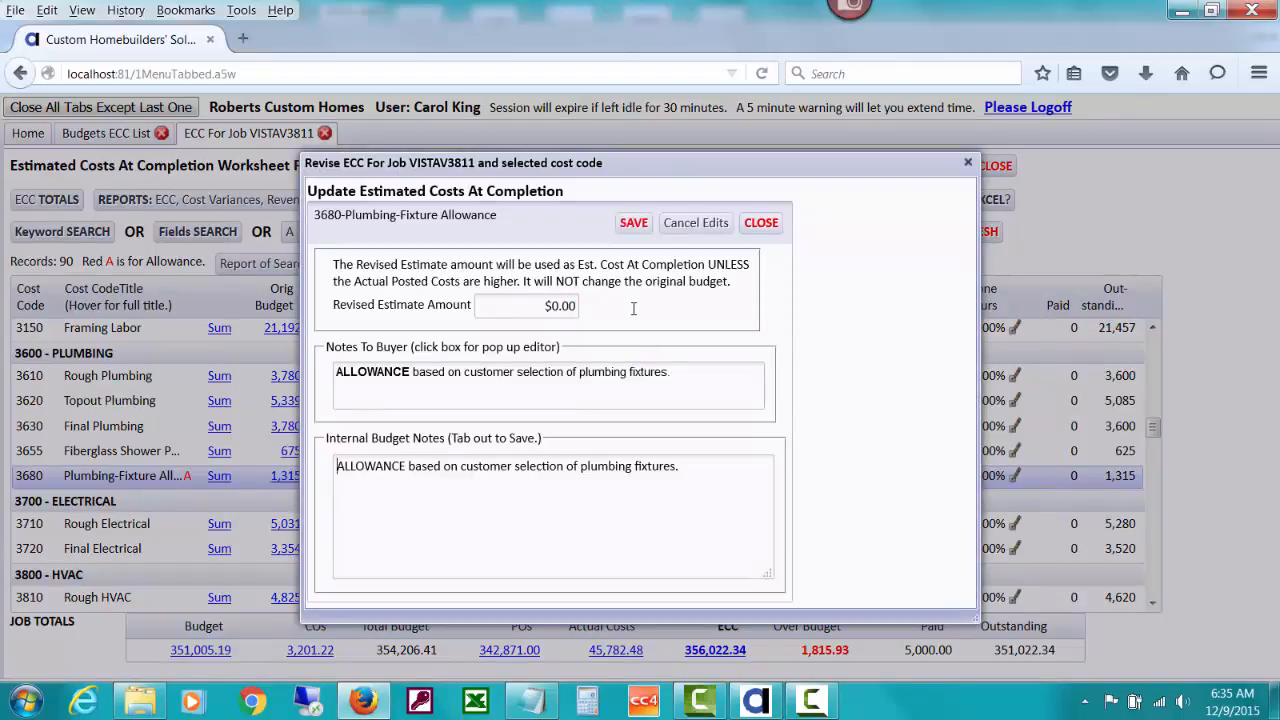
left_click(760, 222)
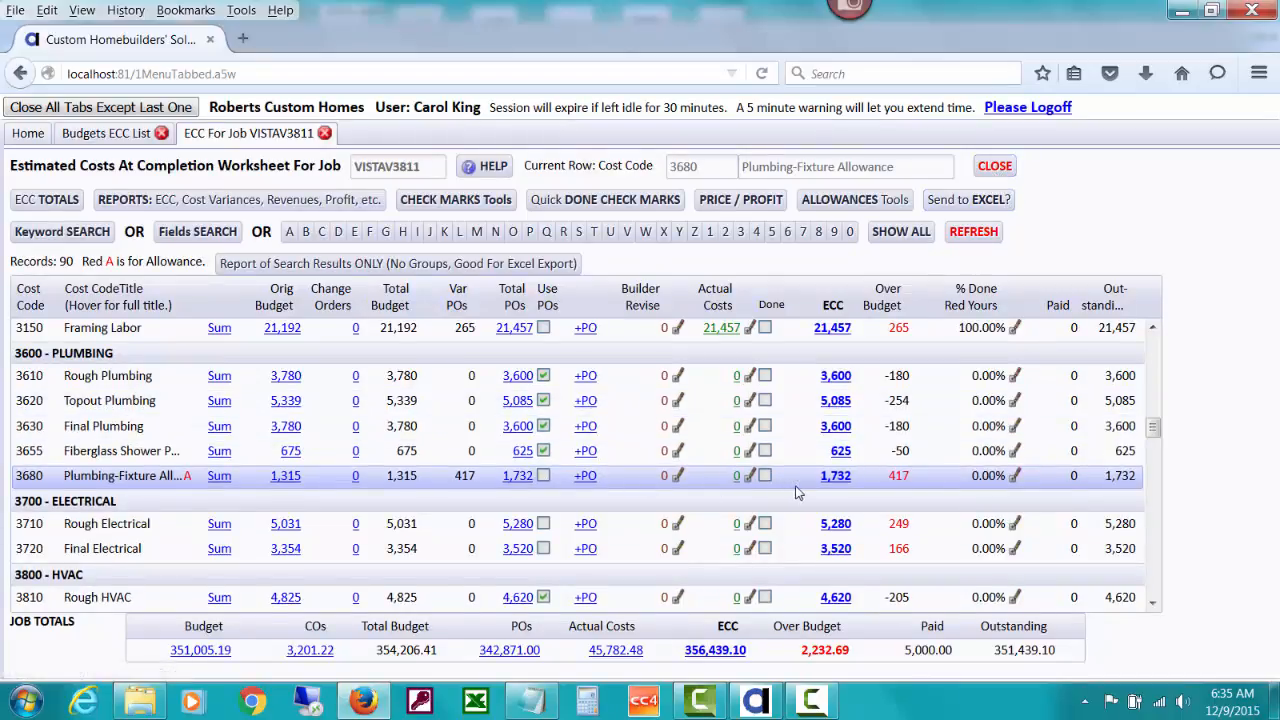
Close the job's cost worksheet and open the Purchase Orders menu from the home page
left_click(995, 166)
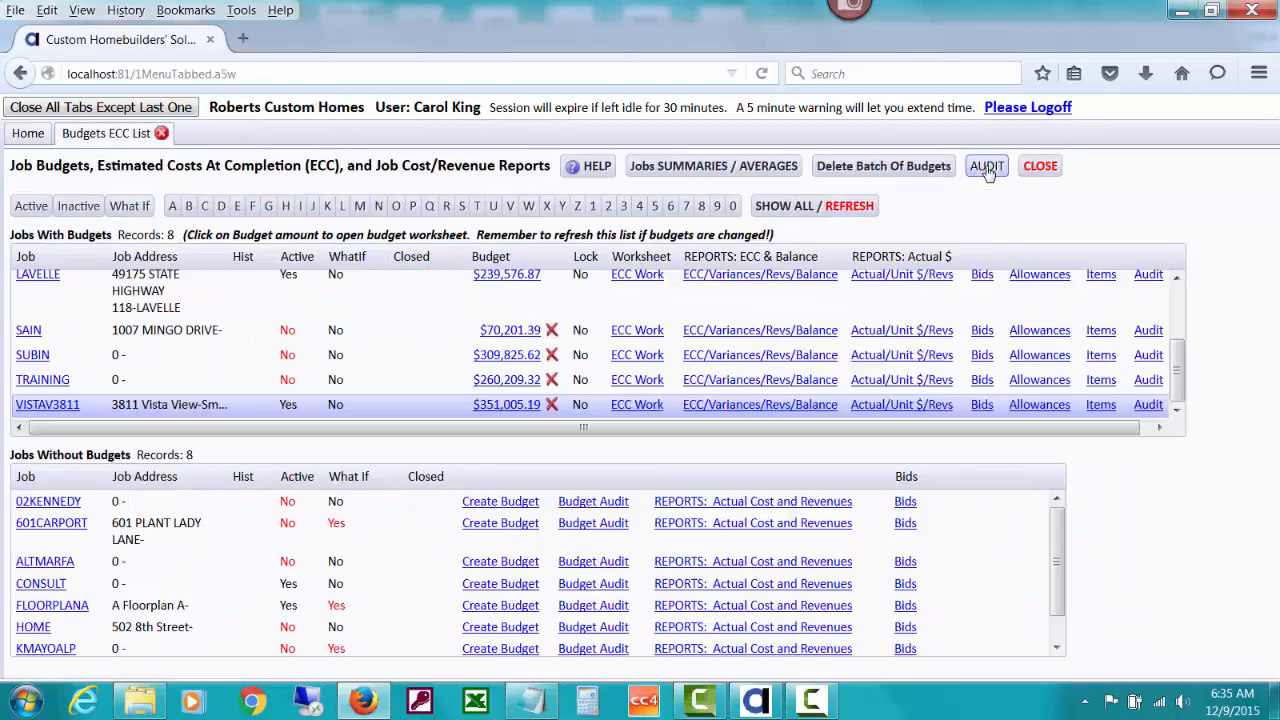
left_click(36, 136)
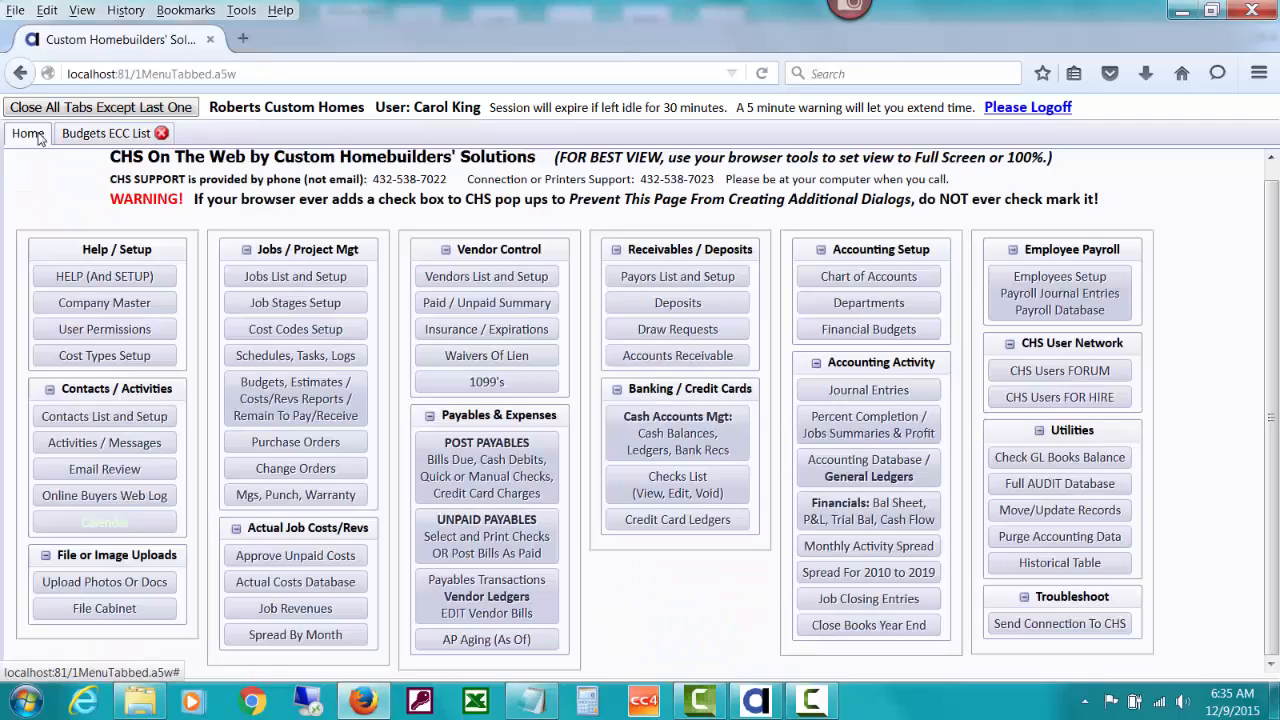
left_click(331, 443)
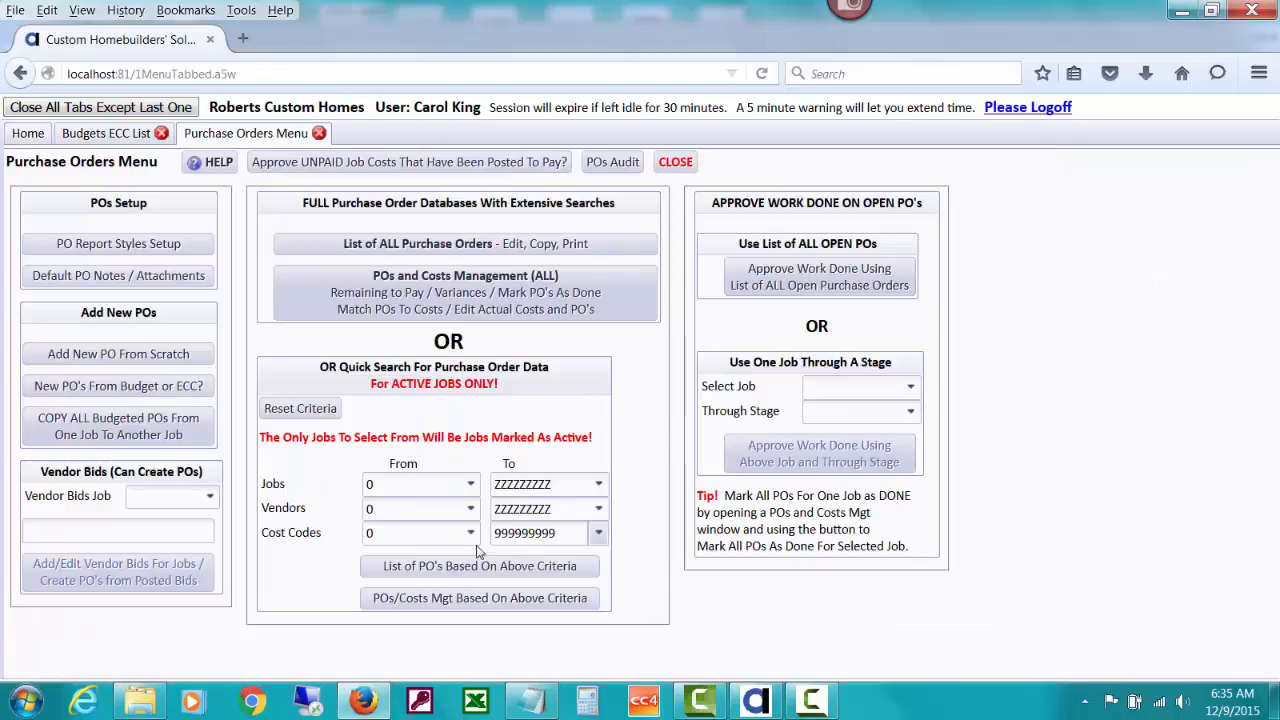
Open POs and costs management for active jobs, limited to cost code 3680
left_click(396, 535)
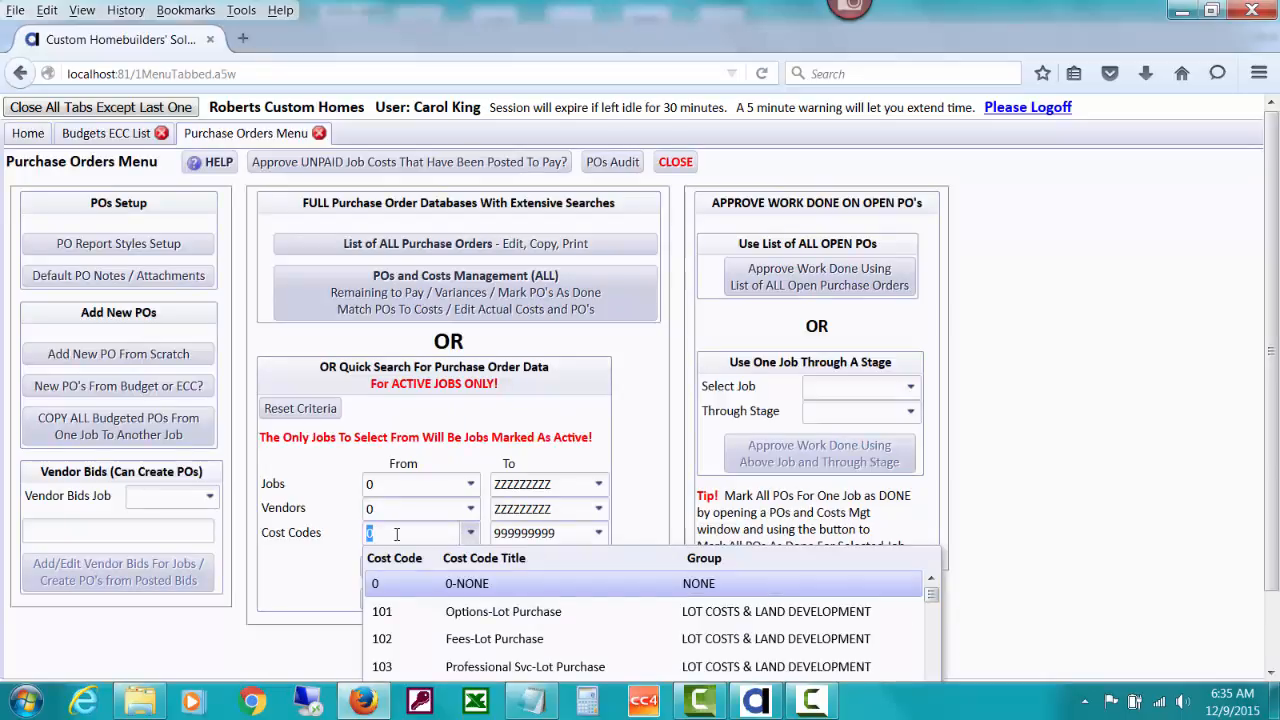
type("36")
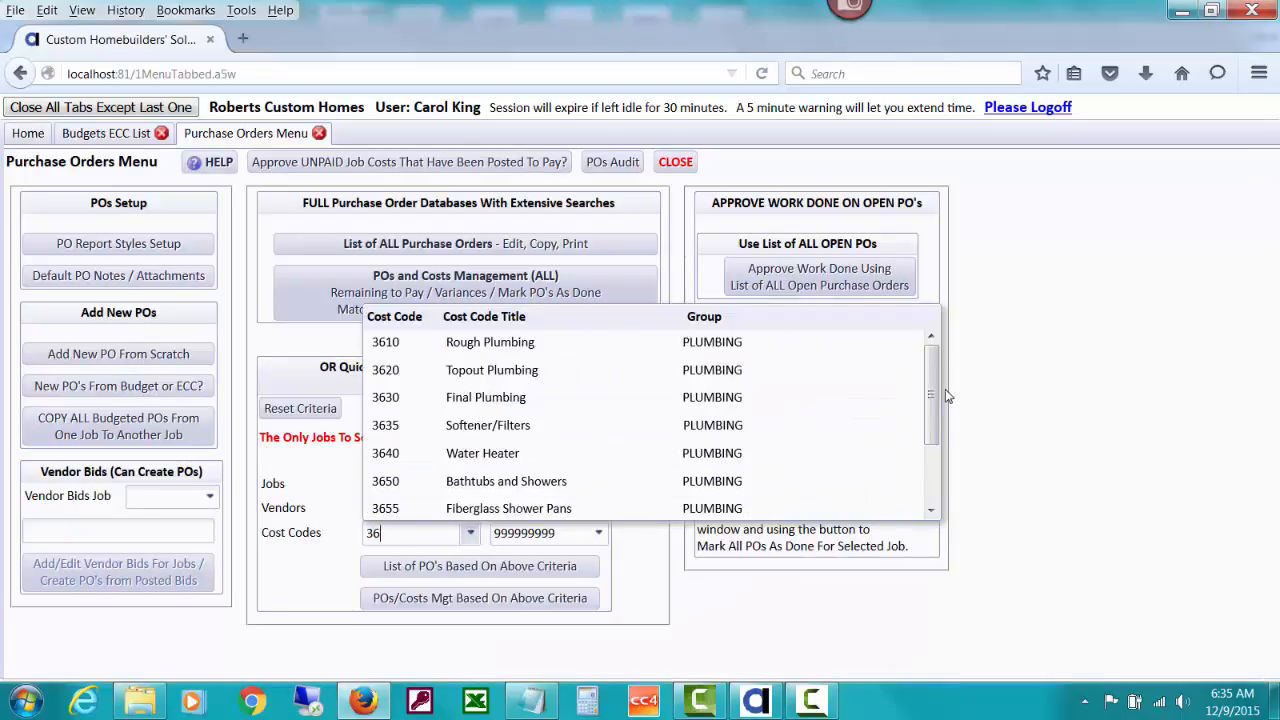
left_click_drag(936, 386, 935, 432)
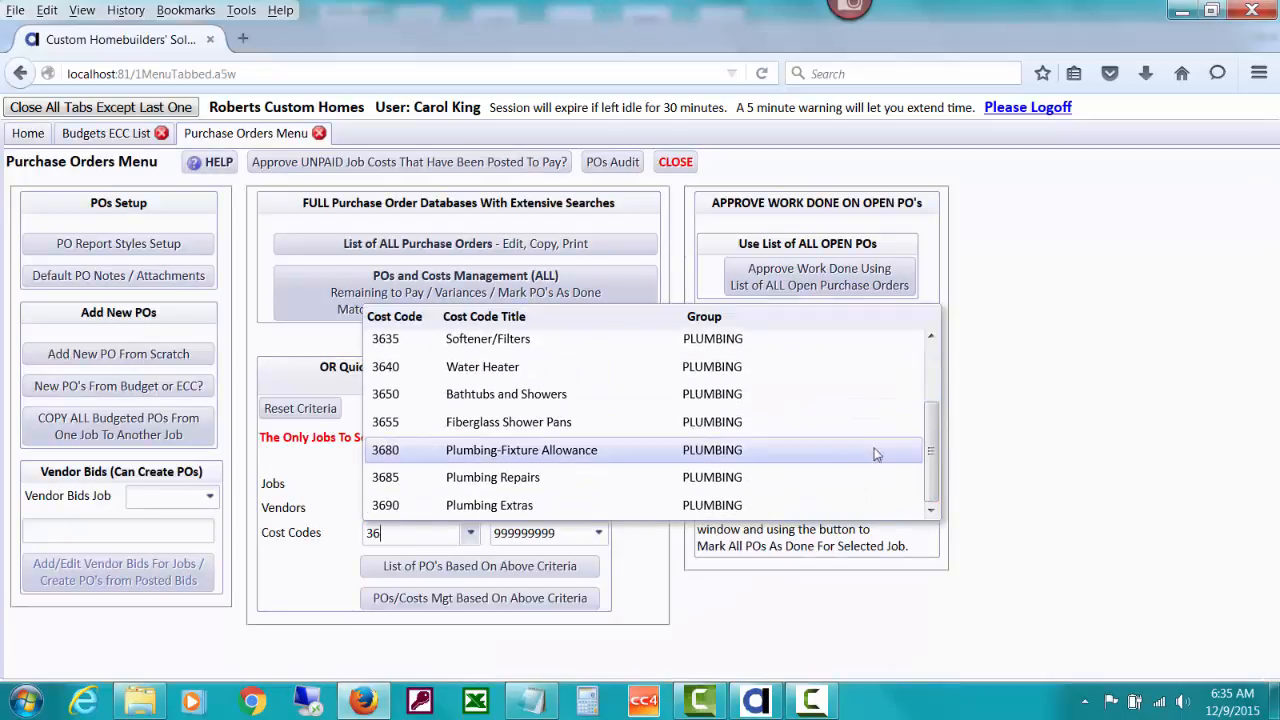
left_click(845, 451)
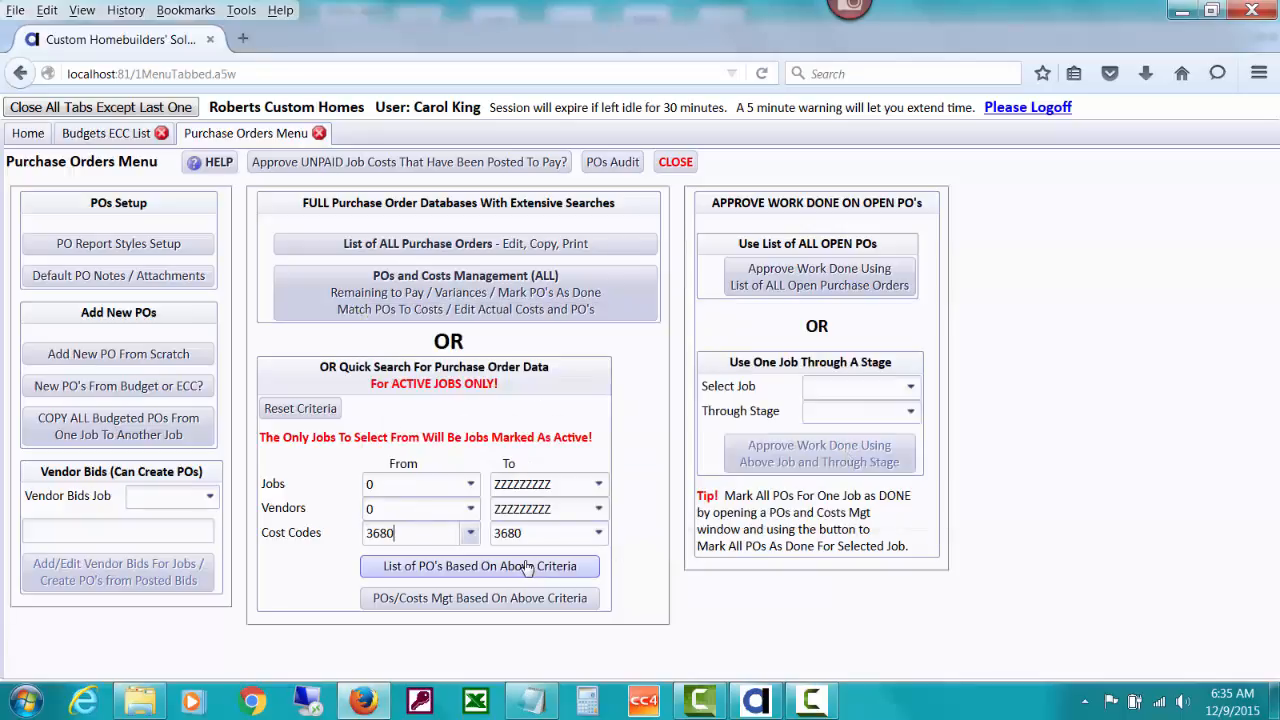
left_click(409, 608)
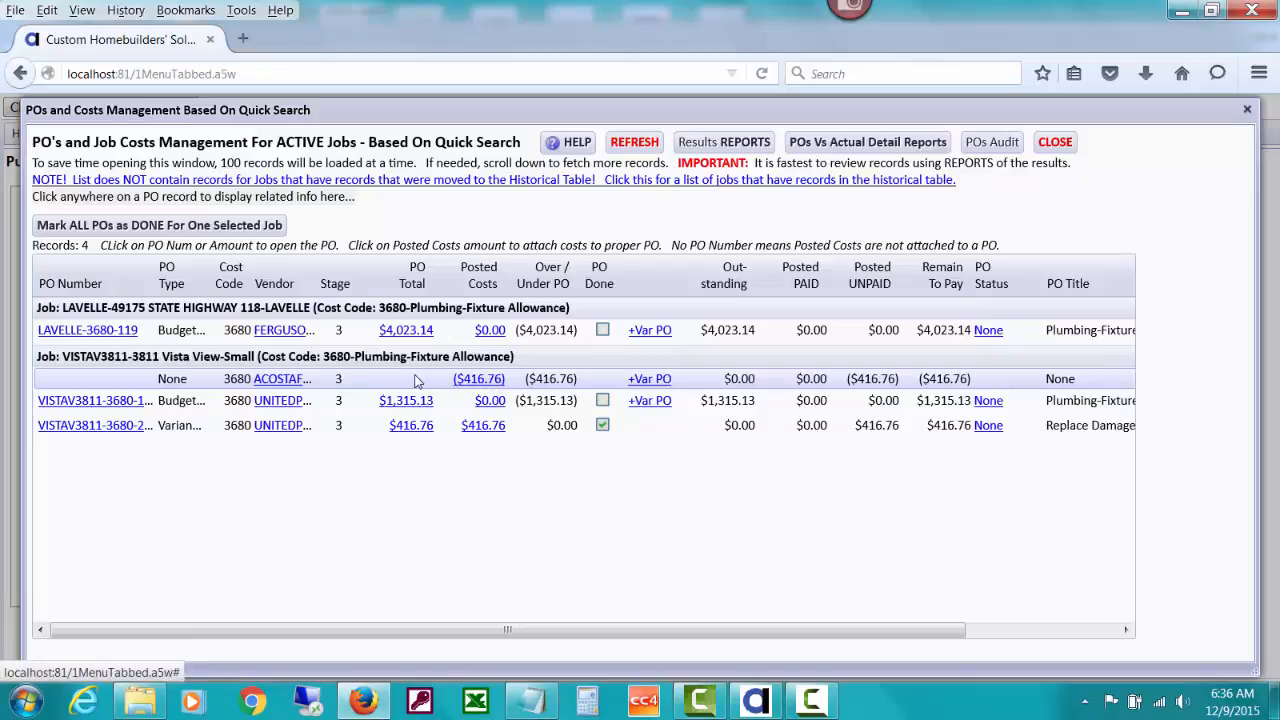
Create a variance PO for the unattached ACOSTAFRAM credit on job VISTAV3811, with Damaged by Trade as the reason
left_click(650, 380)
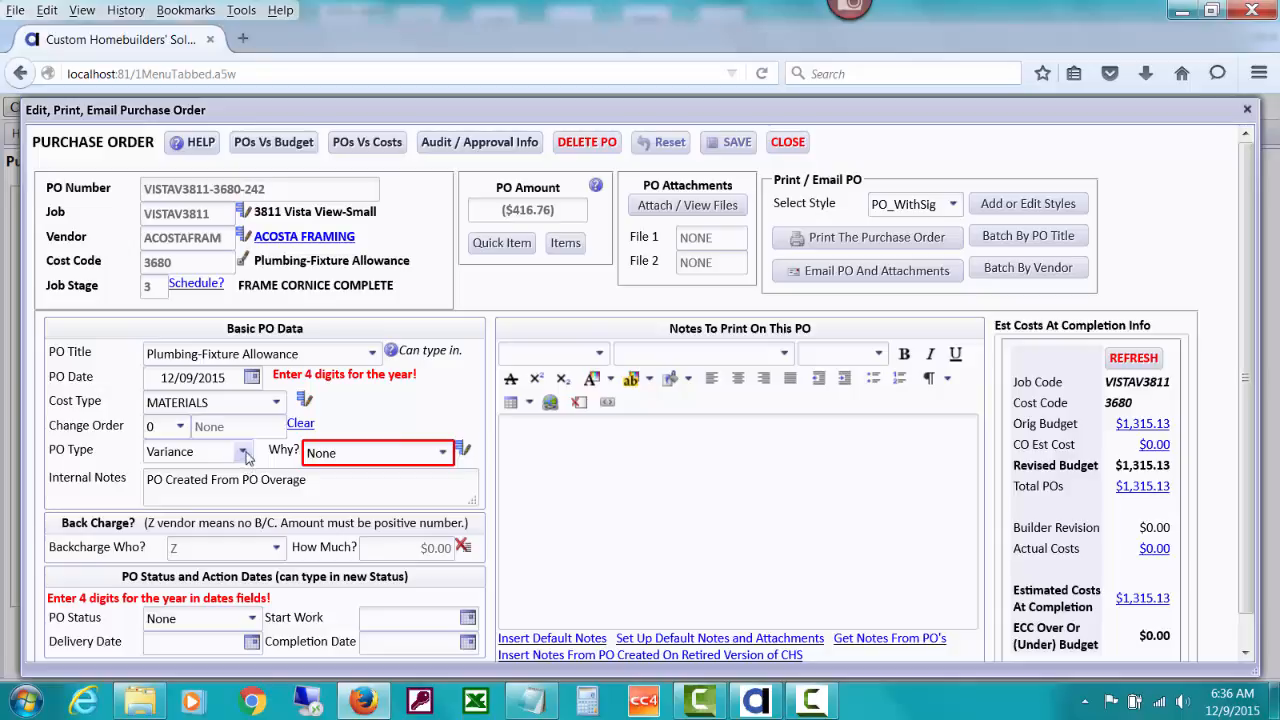
left_click(443, 456)
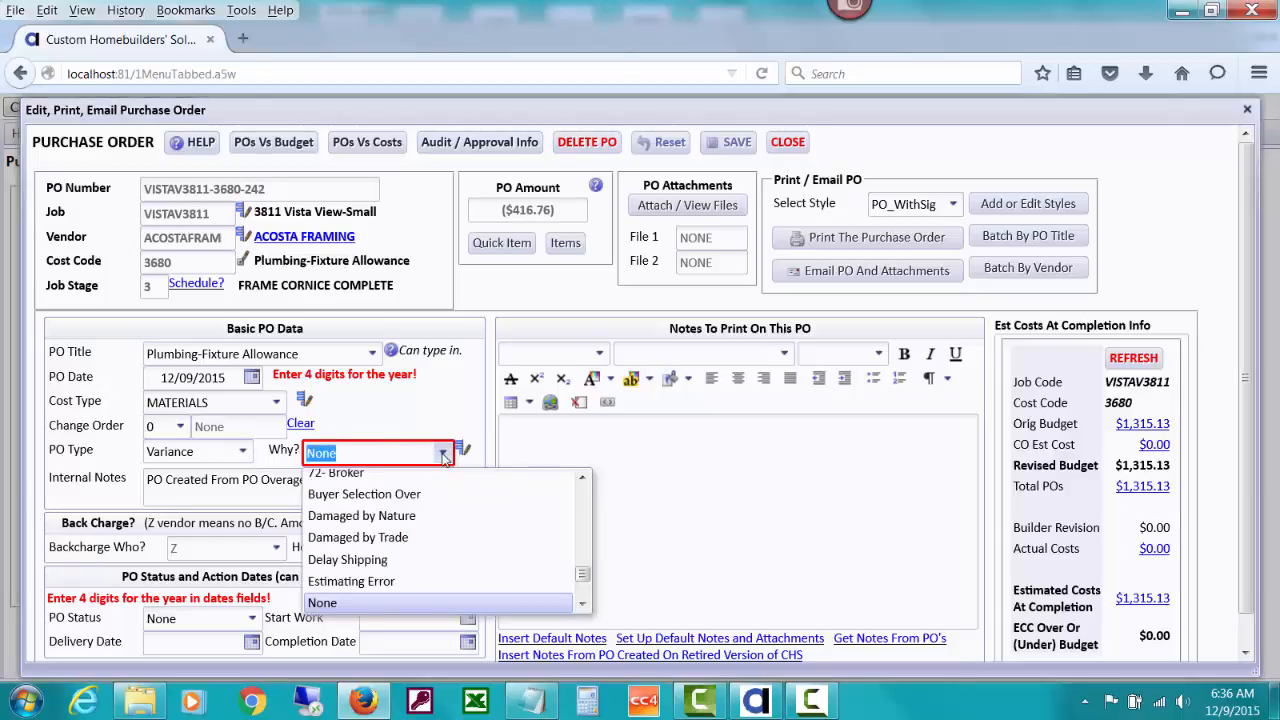
left_click(413, 540)
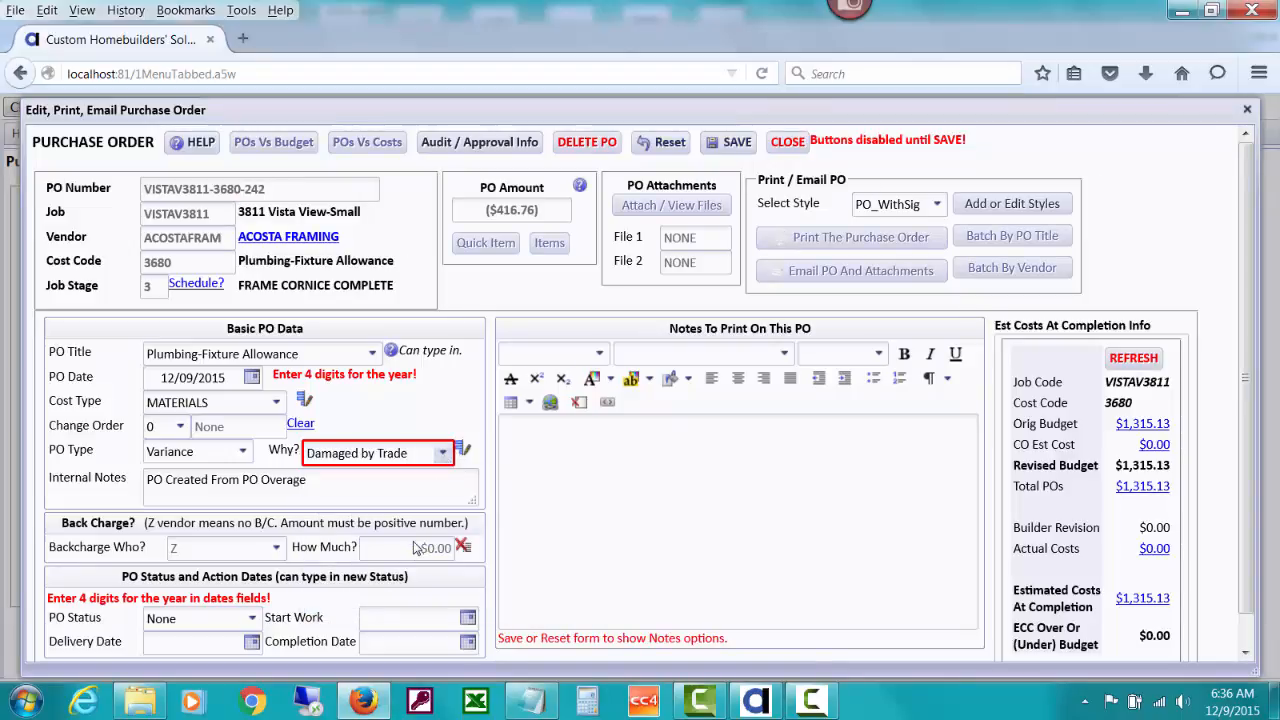
Replace the purchase order's internal notes with "Back charged for damage done by Acosta and sink then replaced at United Plumbing."
left_click(326, 483)
type("-")
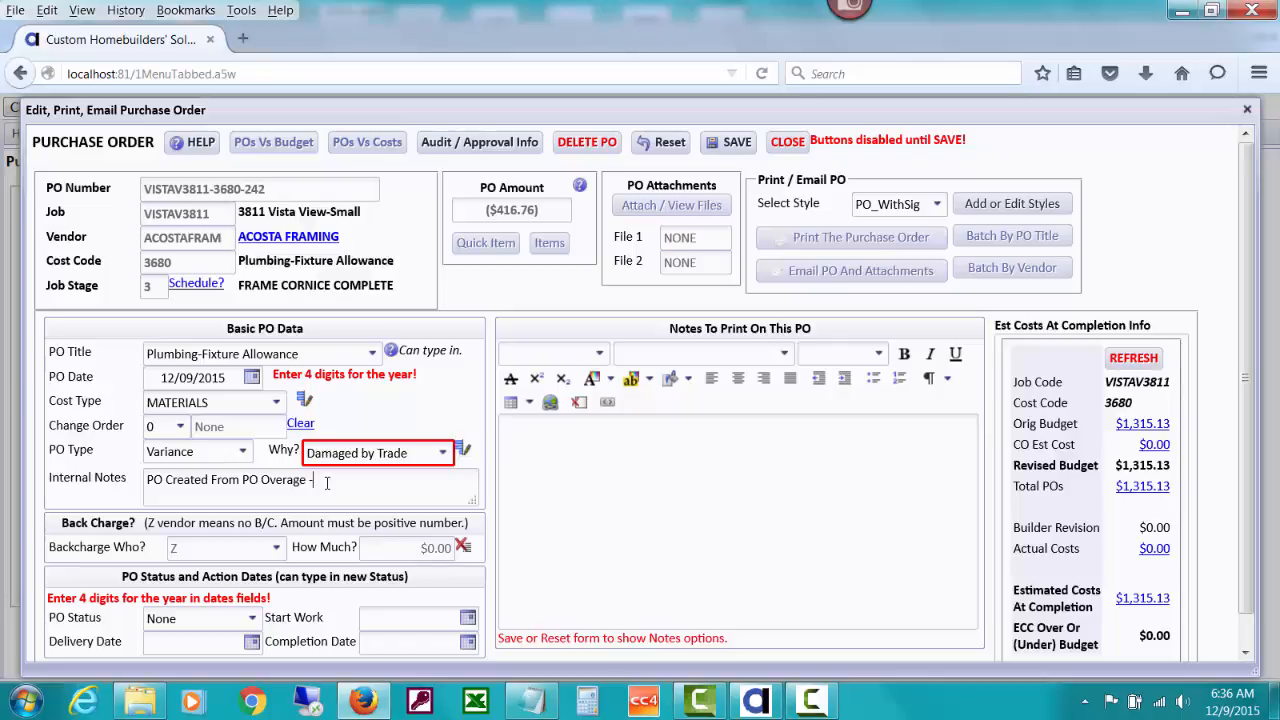
left_click_drag(262, 480, 126, 480)
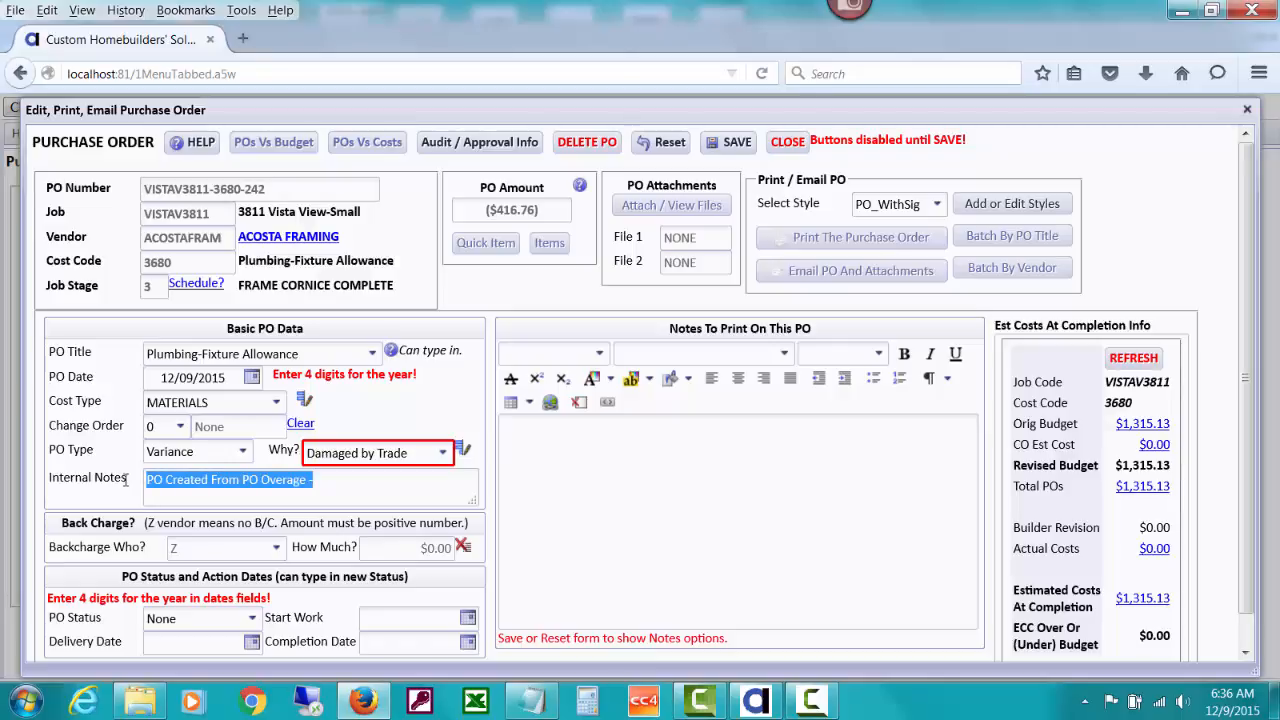
type("Back")
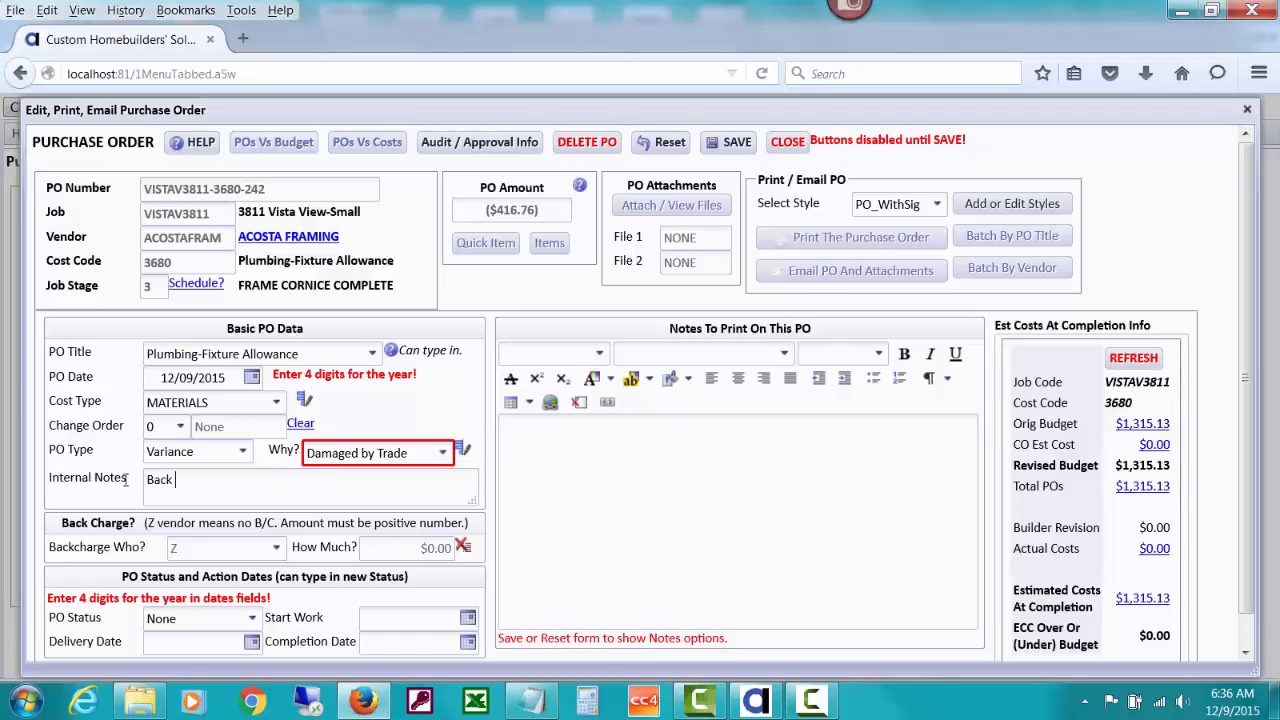
type(" charged for damage done")
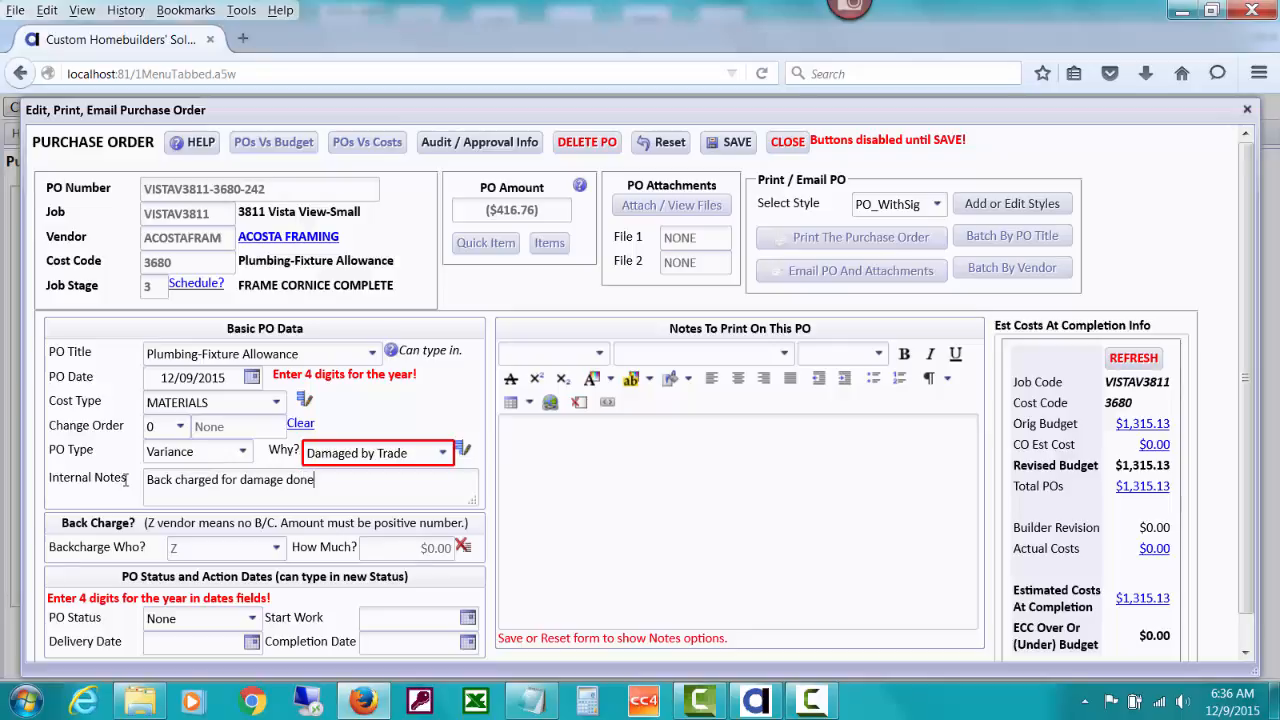
type(" by Acos")
type("ta and new sin")
key("BackSpace")
key("BackSpace")
key("BackSpace")
key("BackSpace")
key("BackSpace")
type("sink then repl")
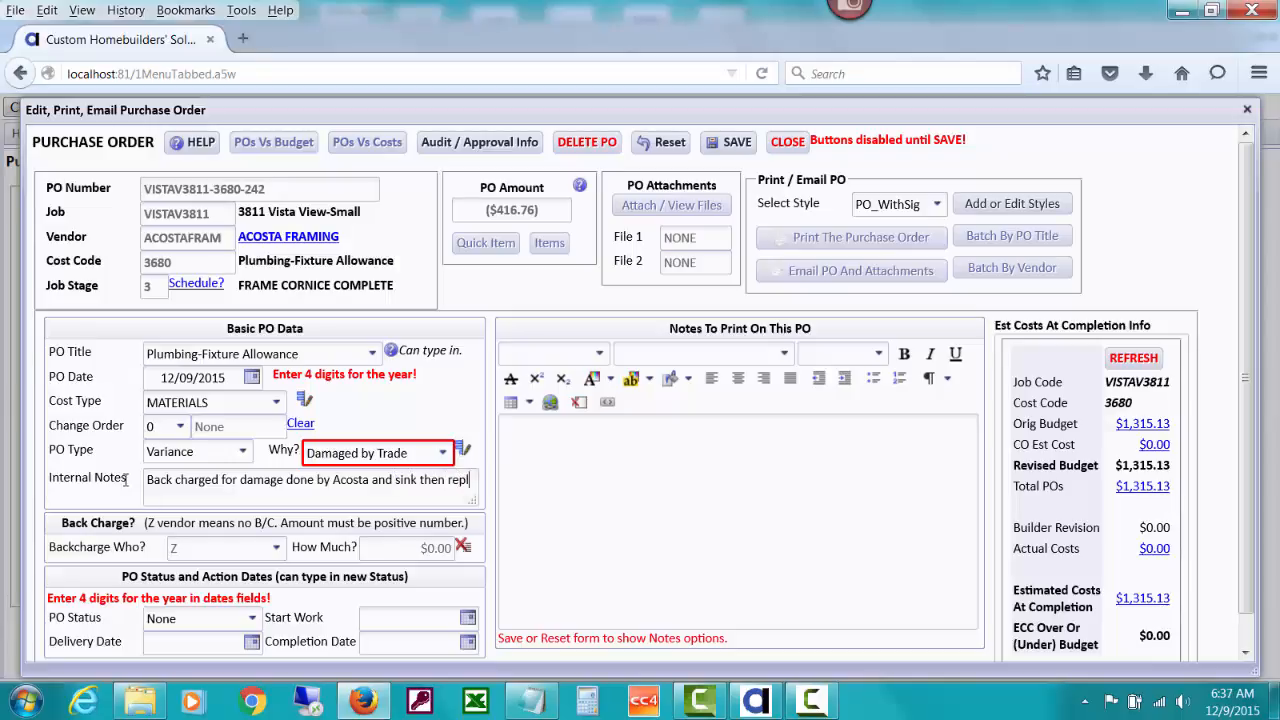
type("aced at ")
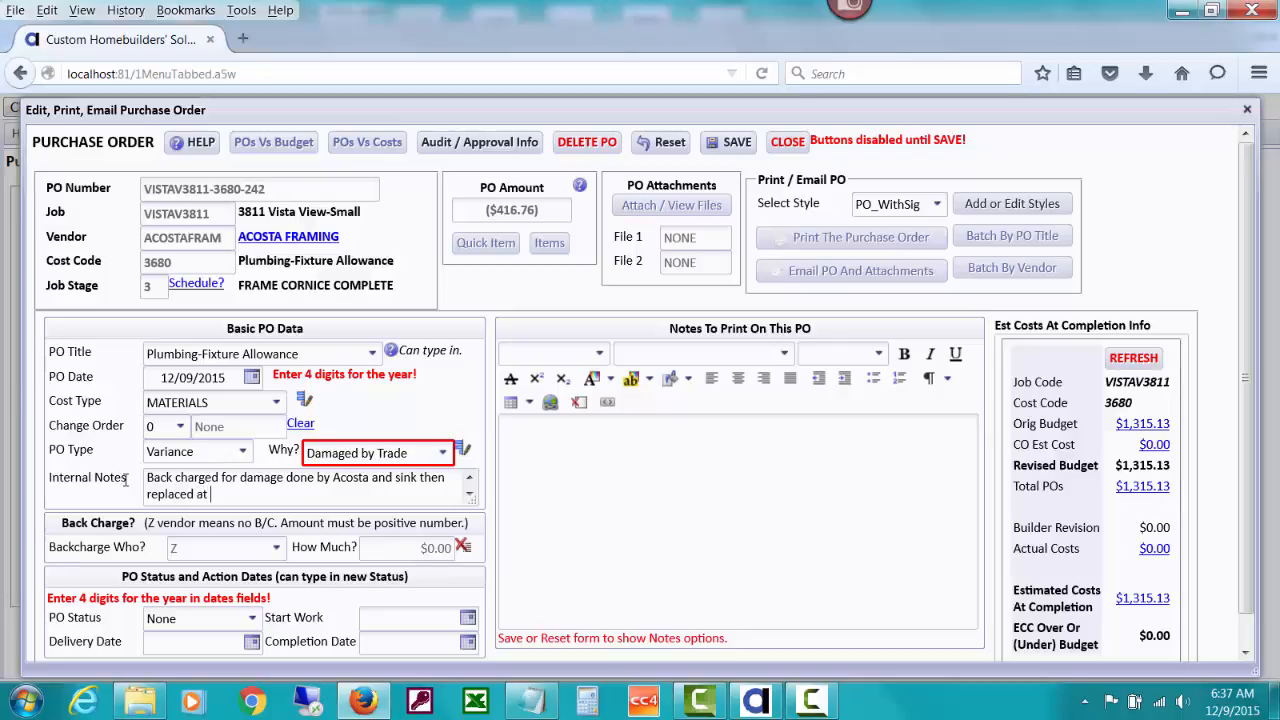
type("United Plumbing.")
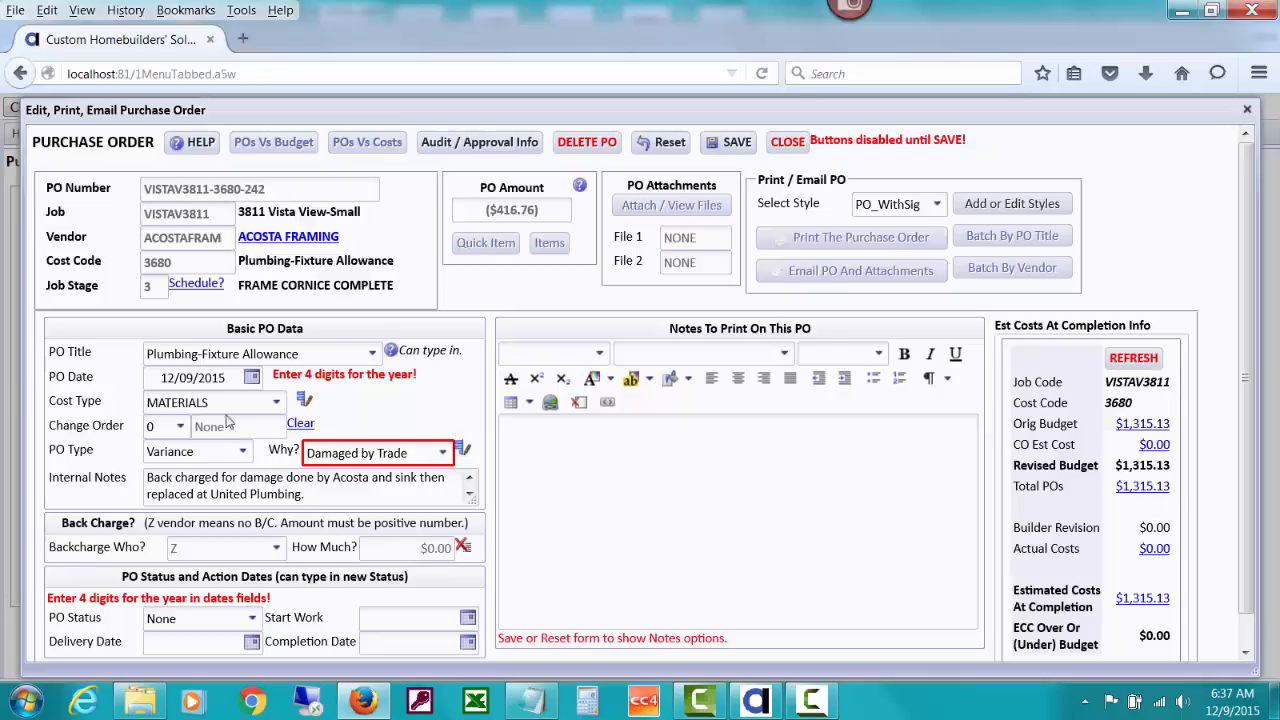
Save and close the ACOSTAFRAM variance purchase order, and refresh the POs and costs list
left_click(736, 145)
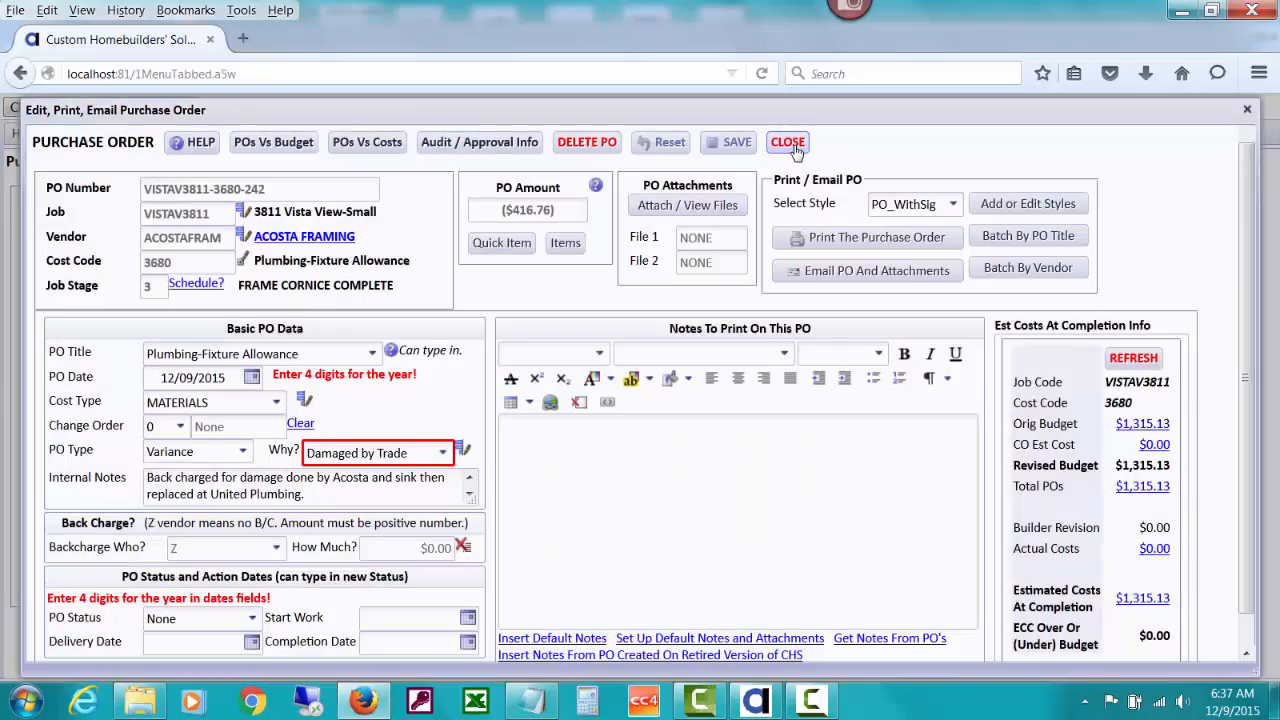
left_click(790, 143)
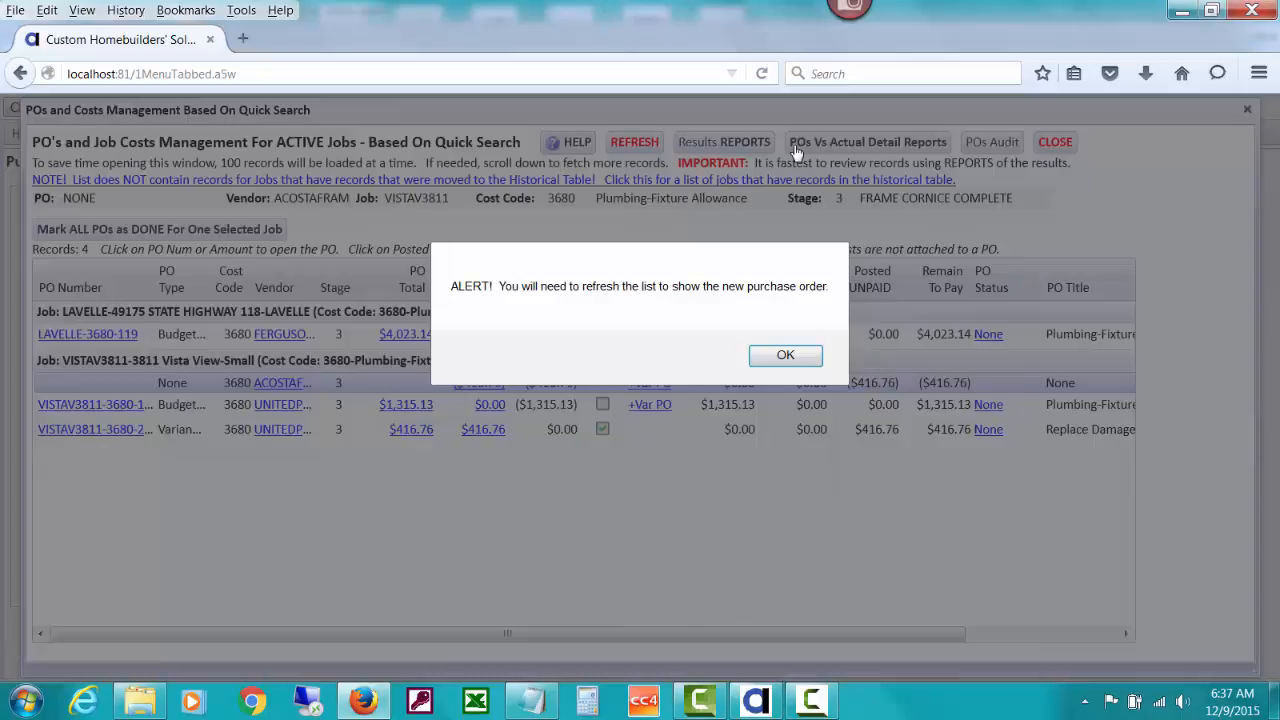
left_click(785, 356)
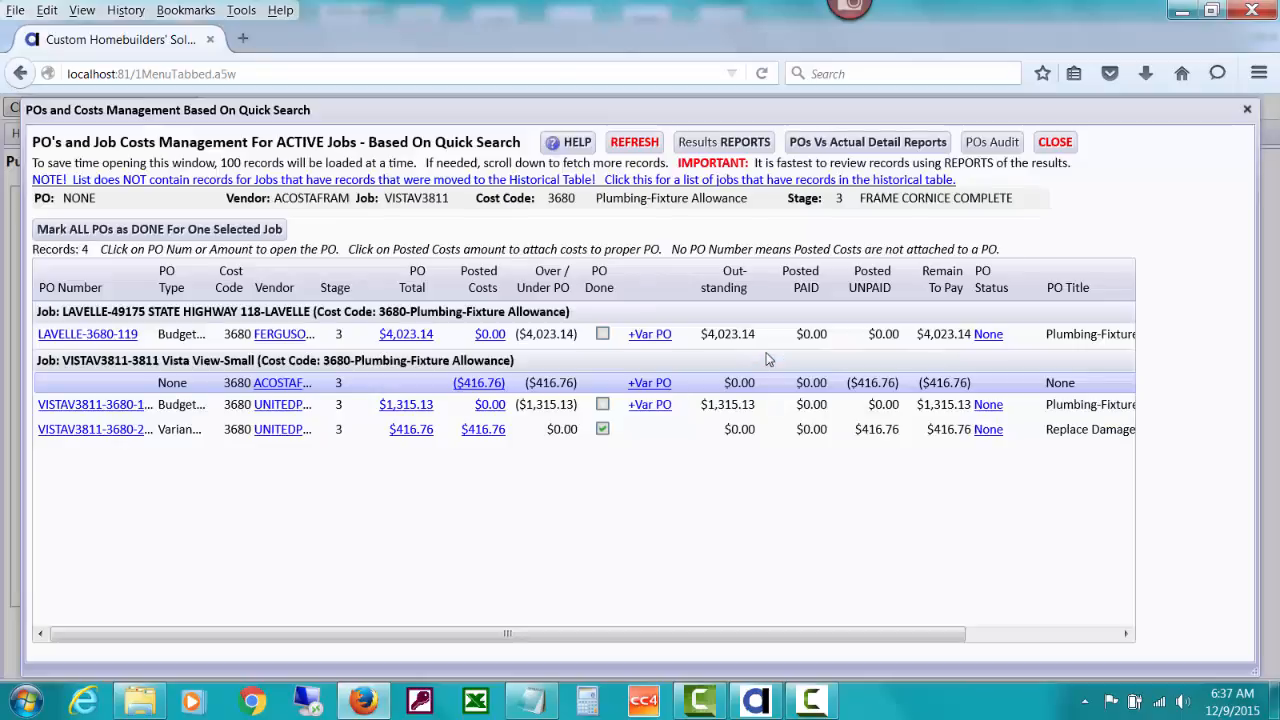
left_click(633, 146)
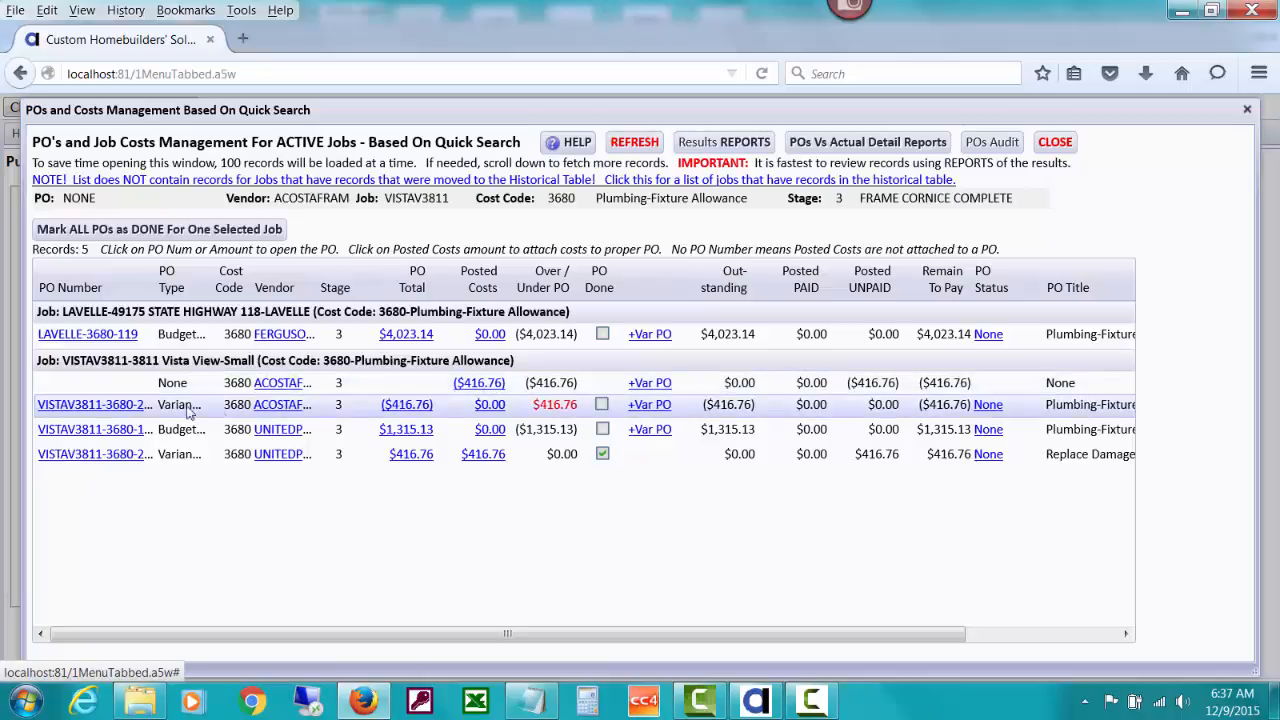
Attach the unattached ACOSTAFRAM cost entry on job VISTAV3811 to the vendor's Plumbing-Fixture Allowance variance PO and save the entry
left_click(469, 391)
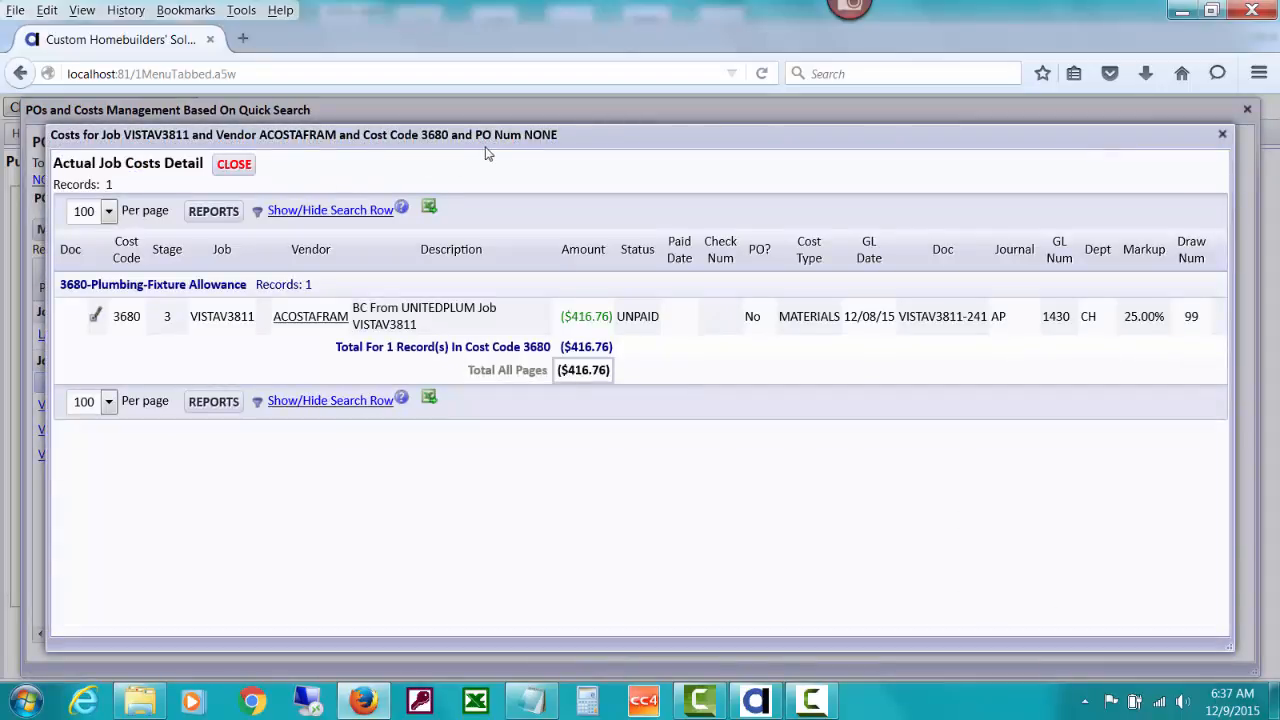
left_click(98, 316)
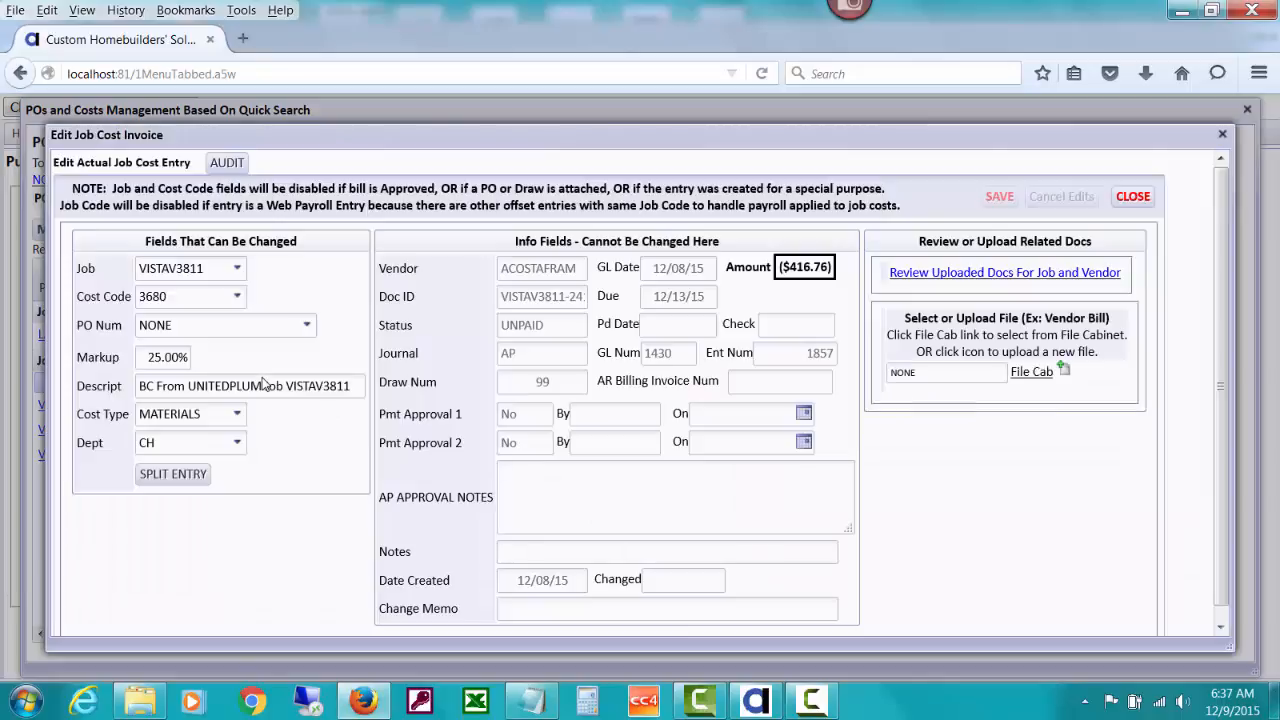
left_click(307, 327)
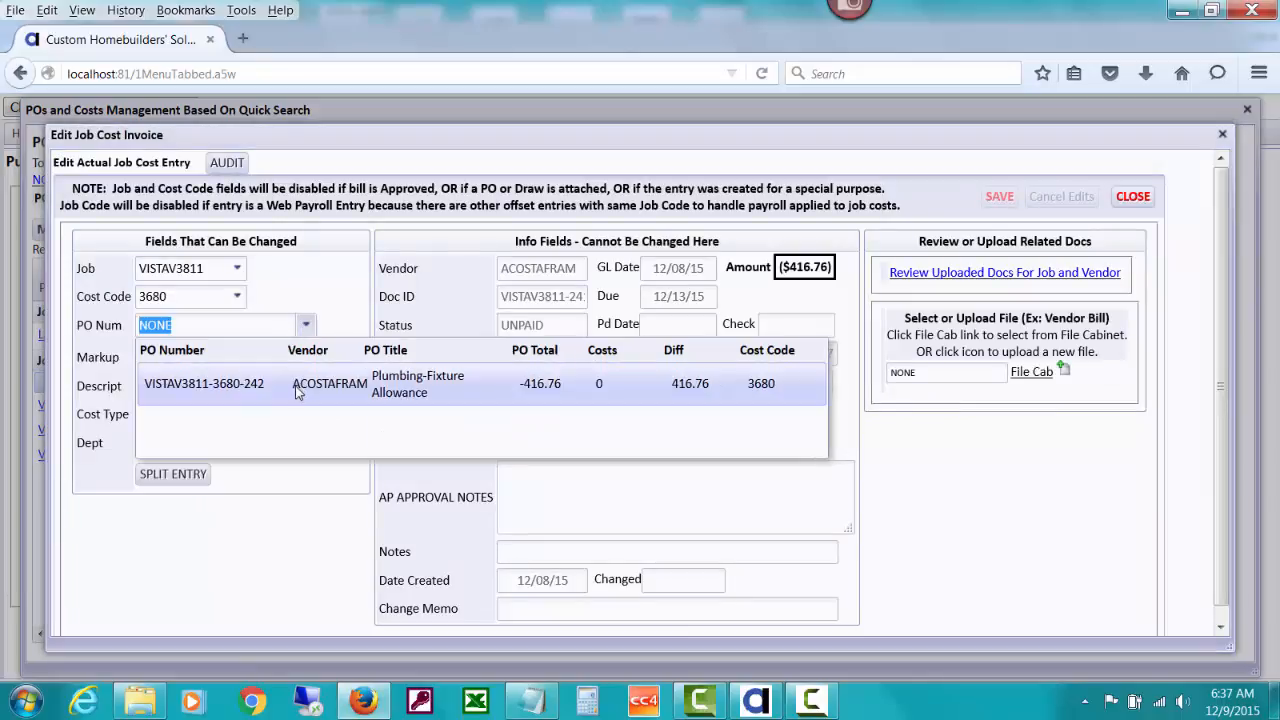
left_click(296, 390)
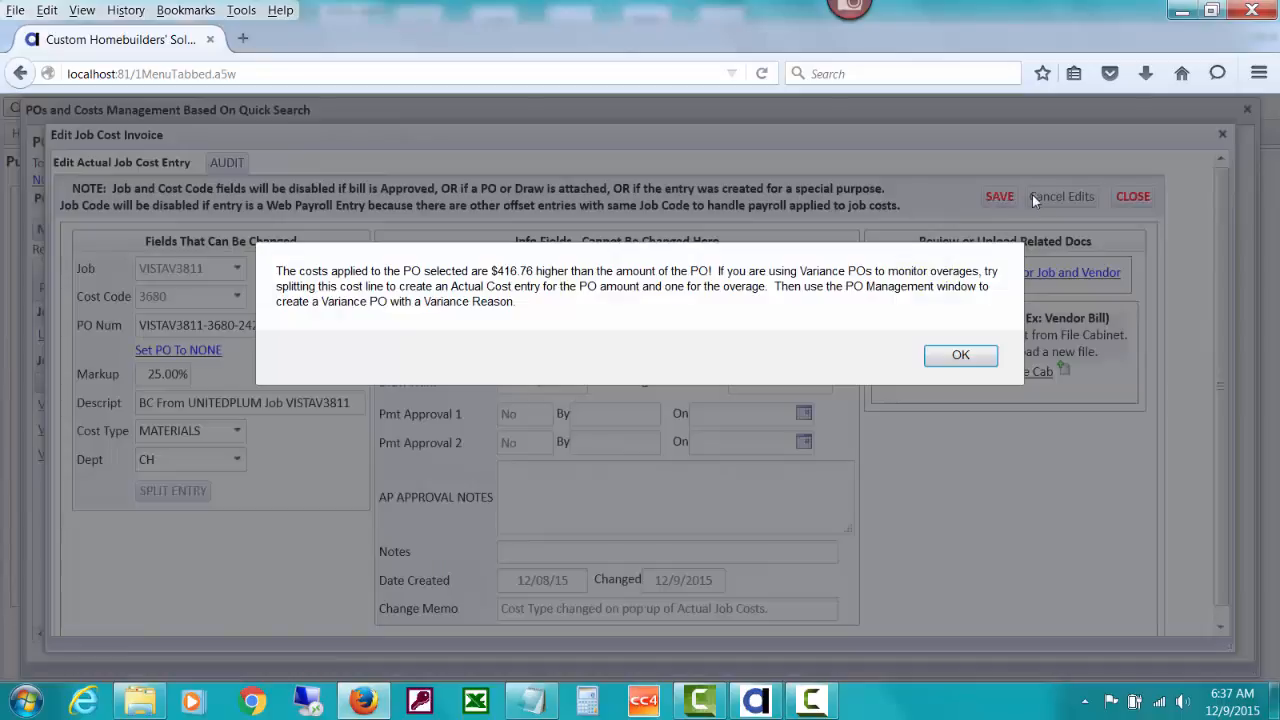
left_click(960, 356)
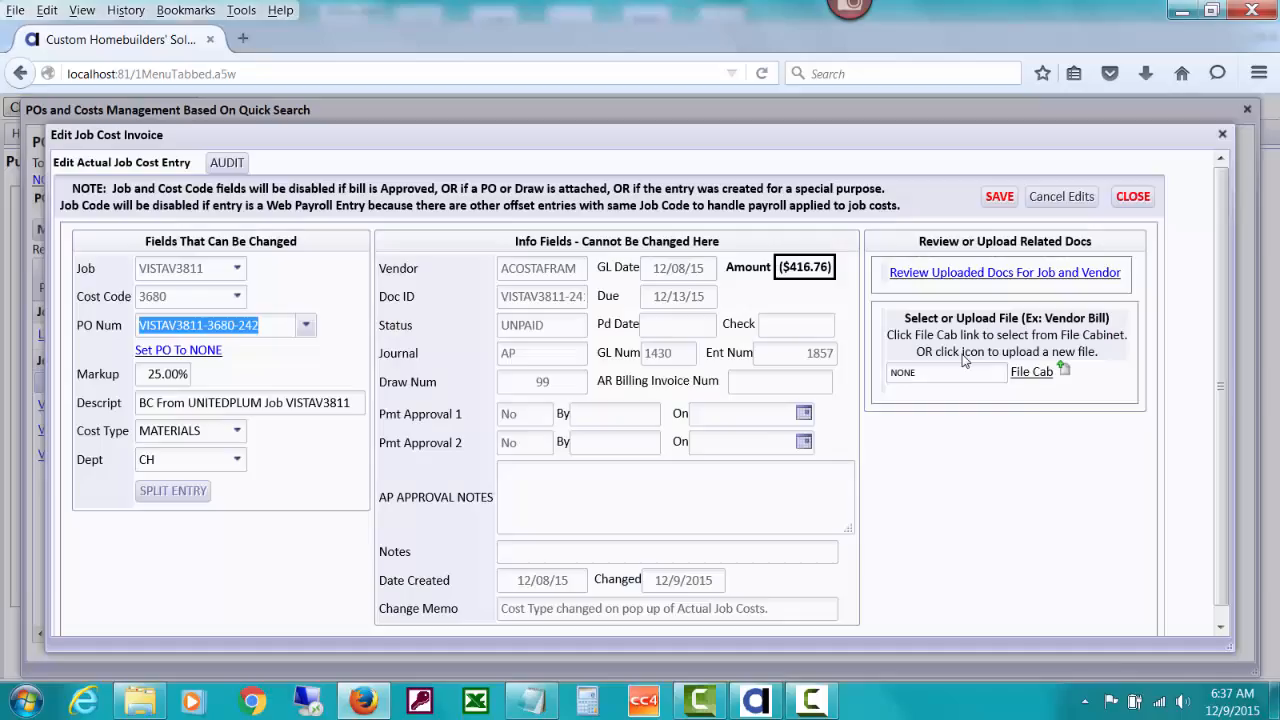
left_click(1126, 200)
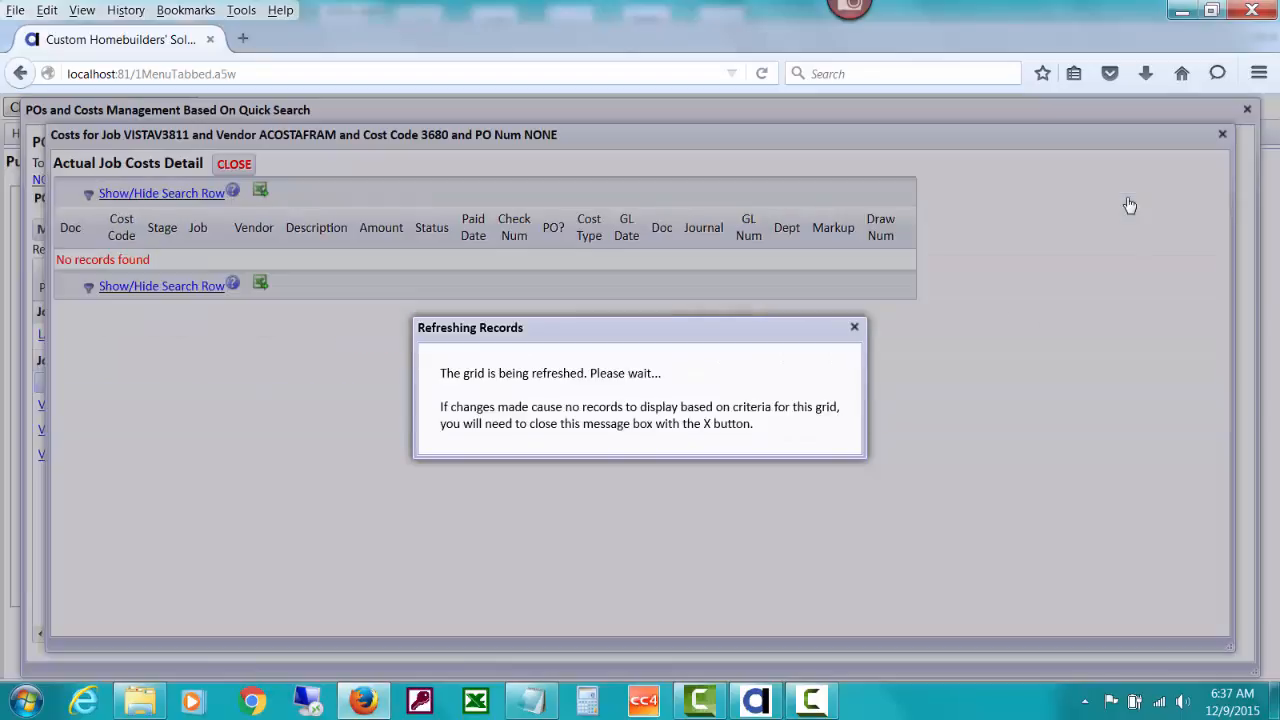
Close the job costs detail and refresh the POs and costs list for cost code 3680
left_click(856, 328)
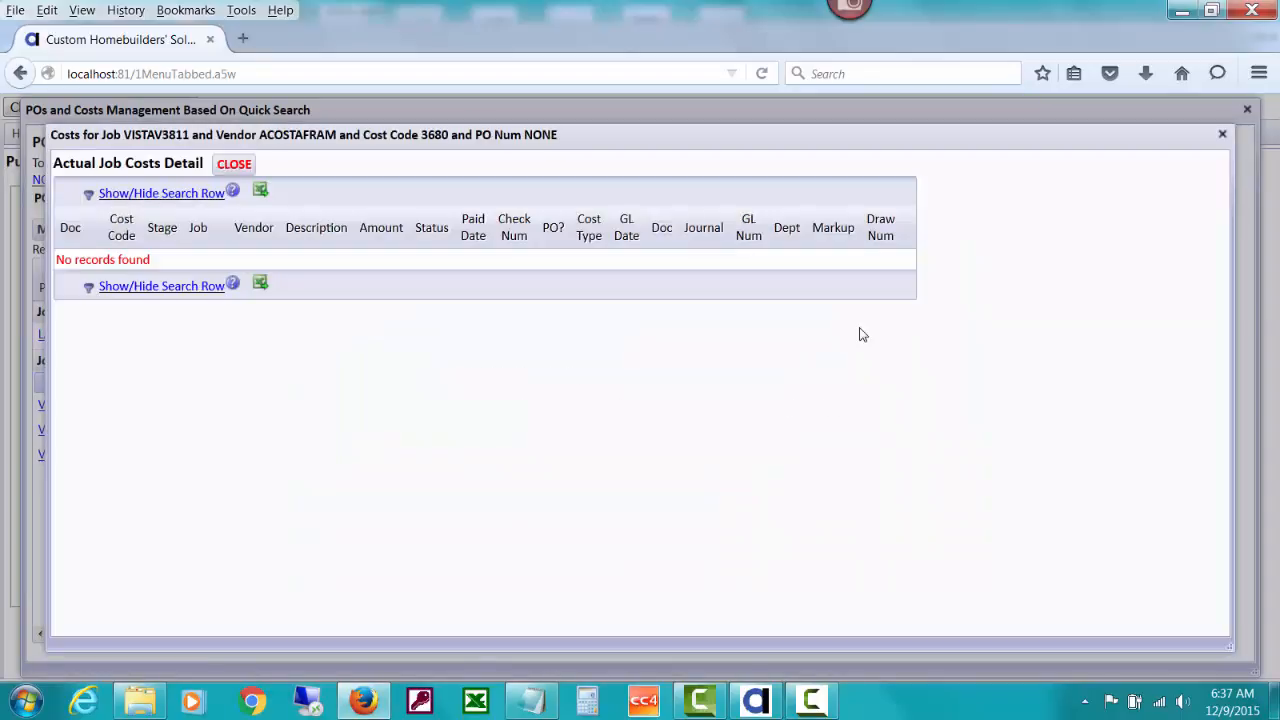
left_click(232, 165)
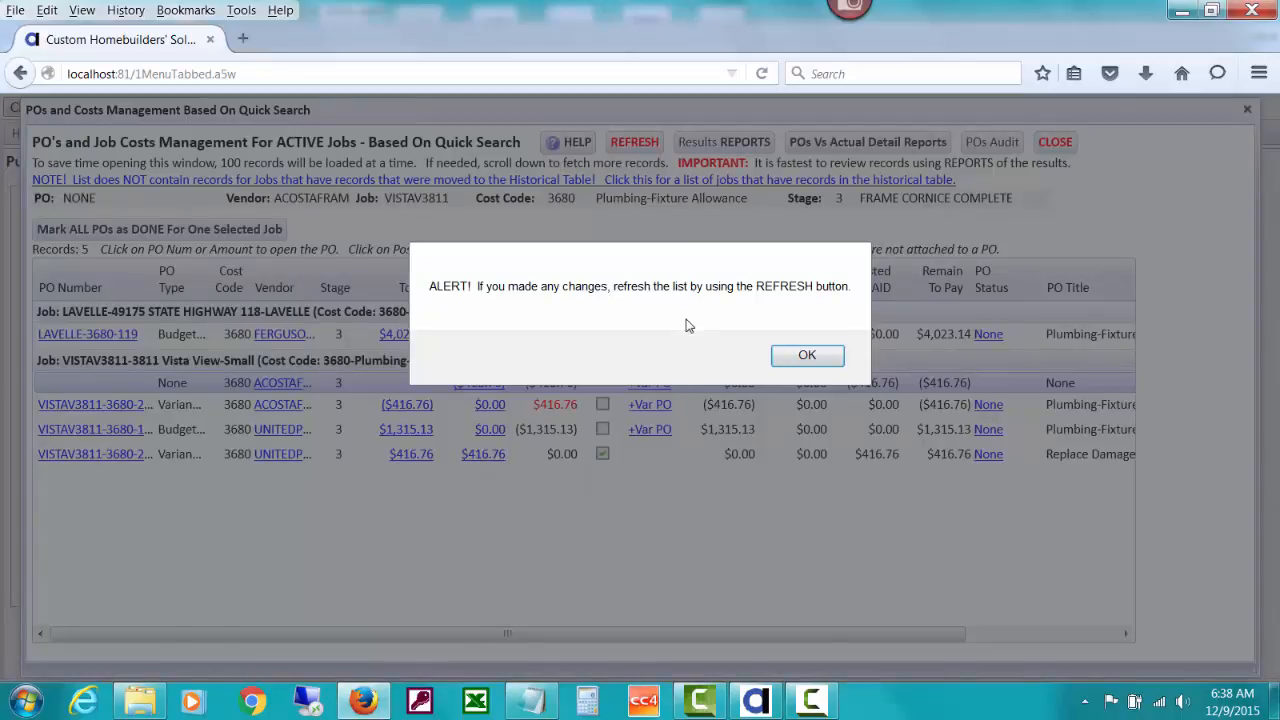
left_click(834, 355)
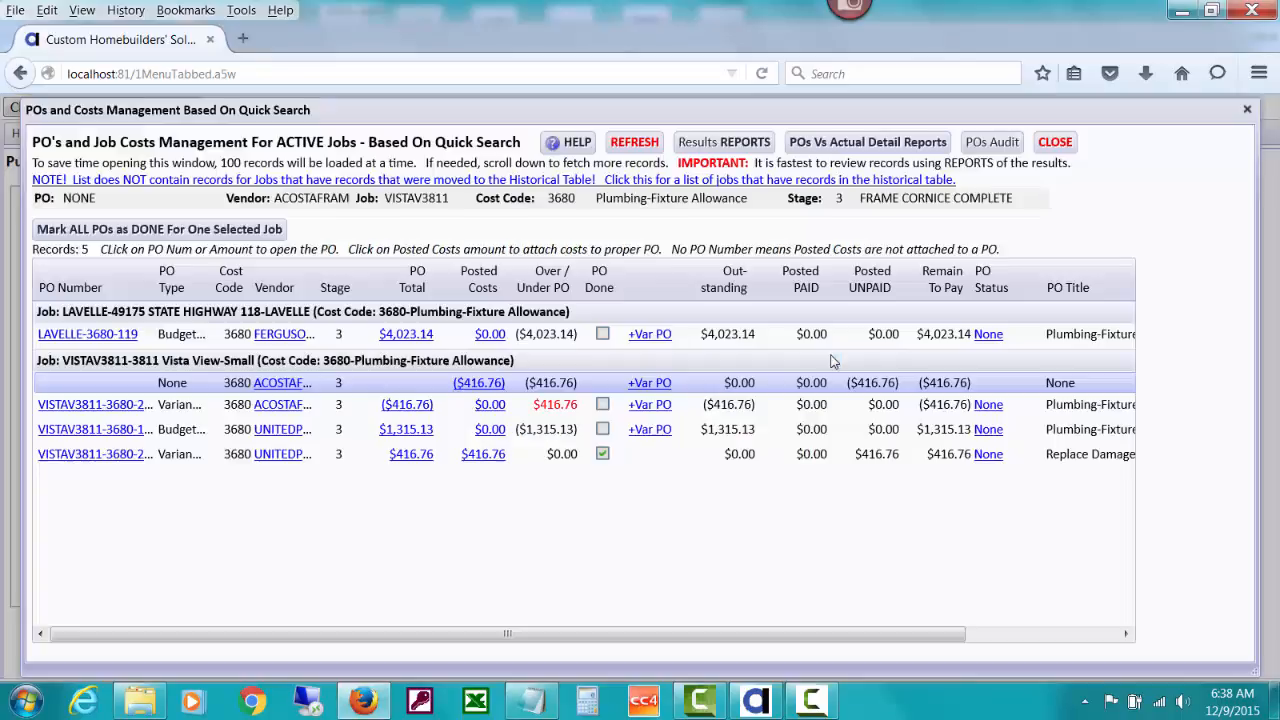
left_click(634, 142)
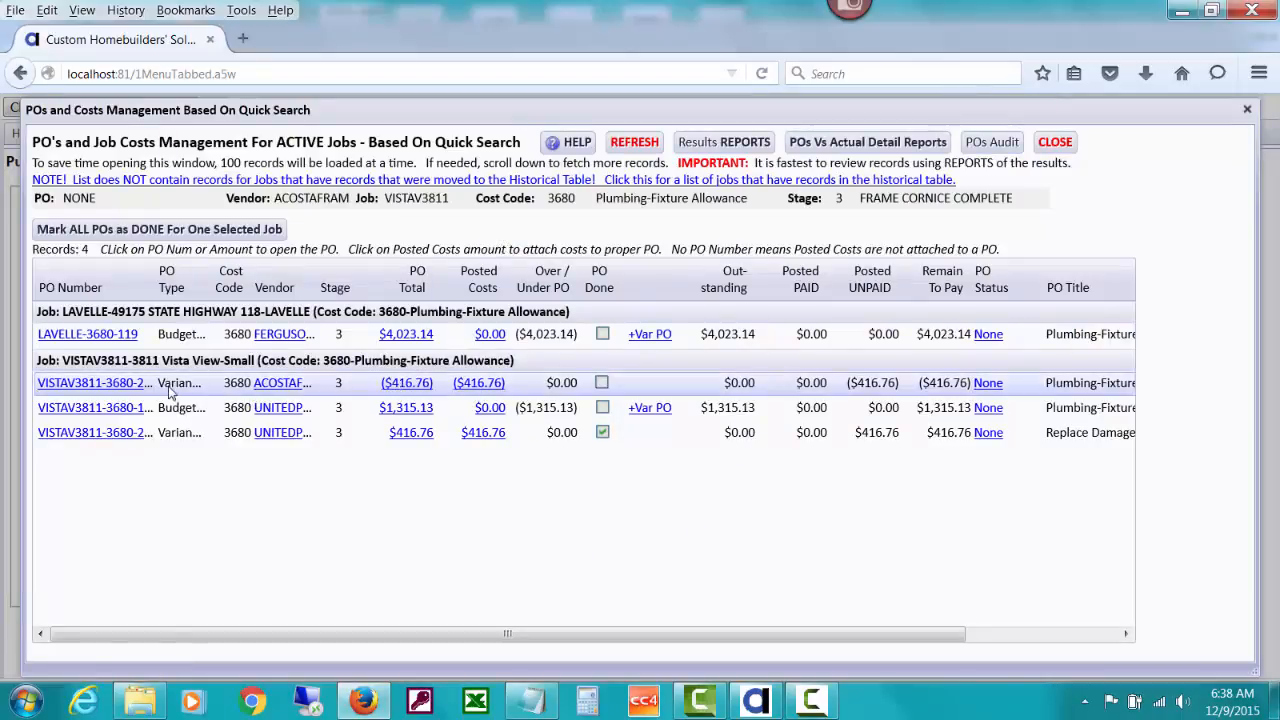
Review the purchase orders and posted costs for cost code 3680 in job VISTAV3811's ECC worksheet, and close the review
left_click(1055, 142)
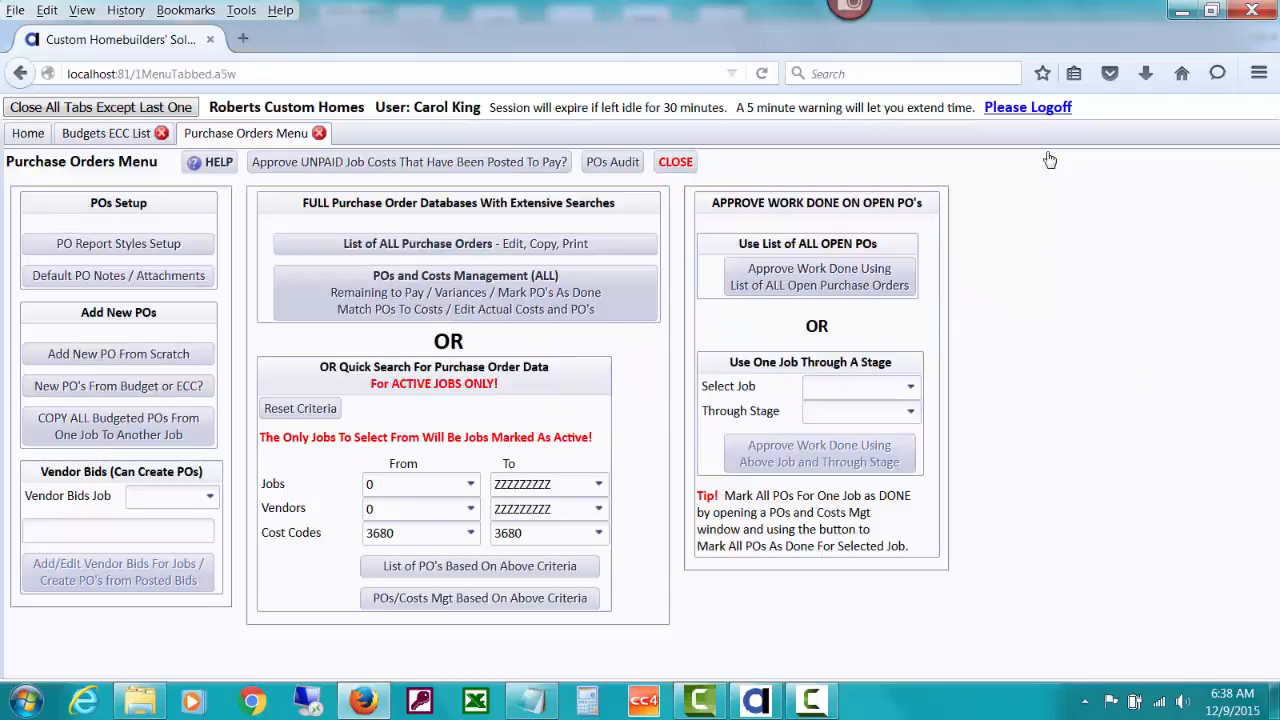
left_click(103, 141)
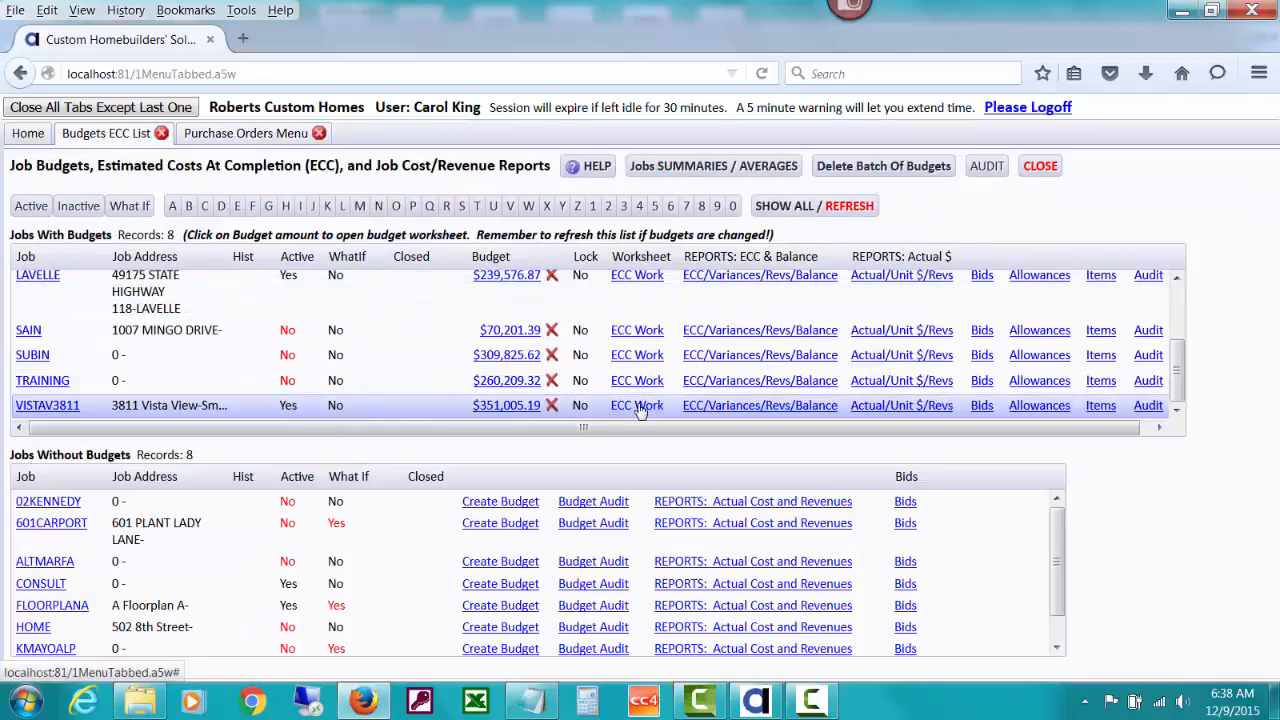
left_click(638, 406)
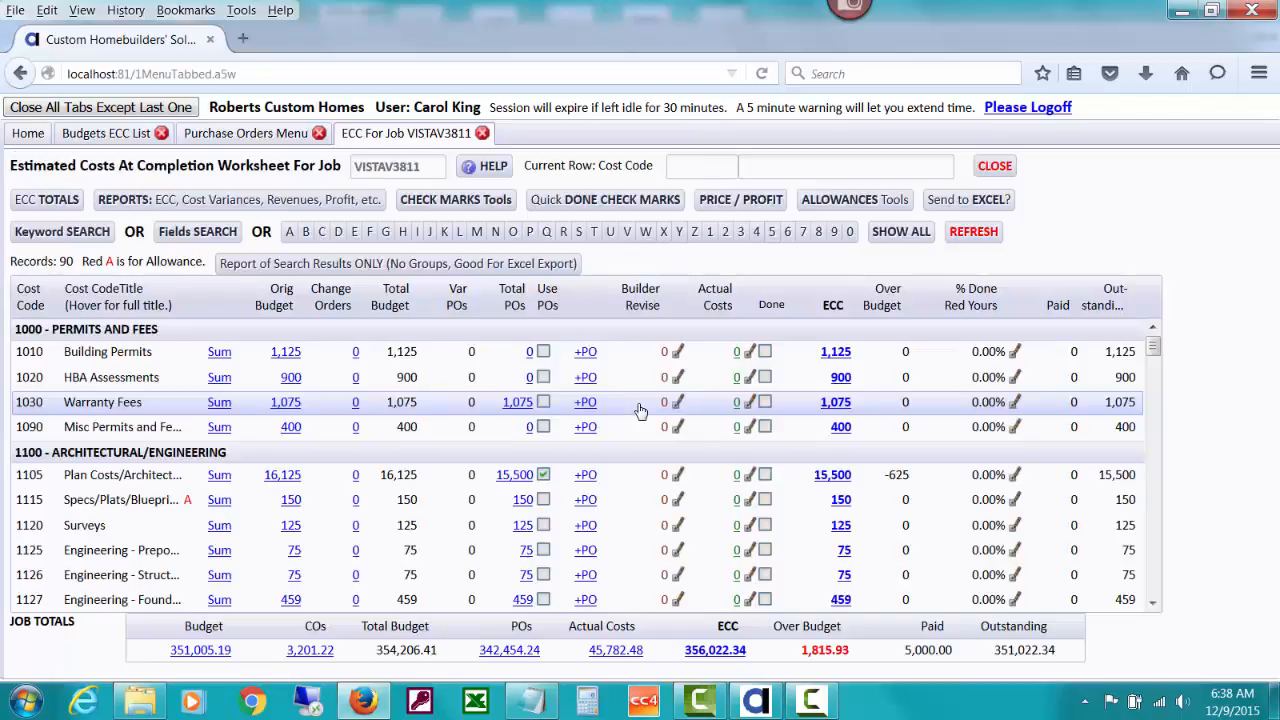
left_click_drag(1155, 355, 1155, 436)
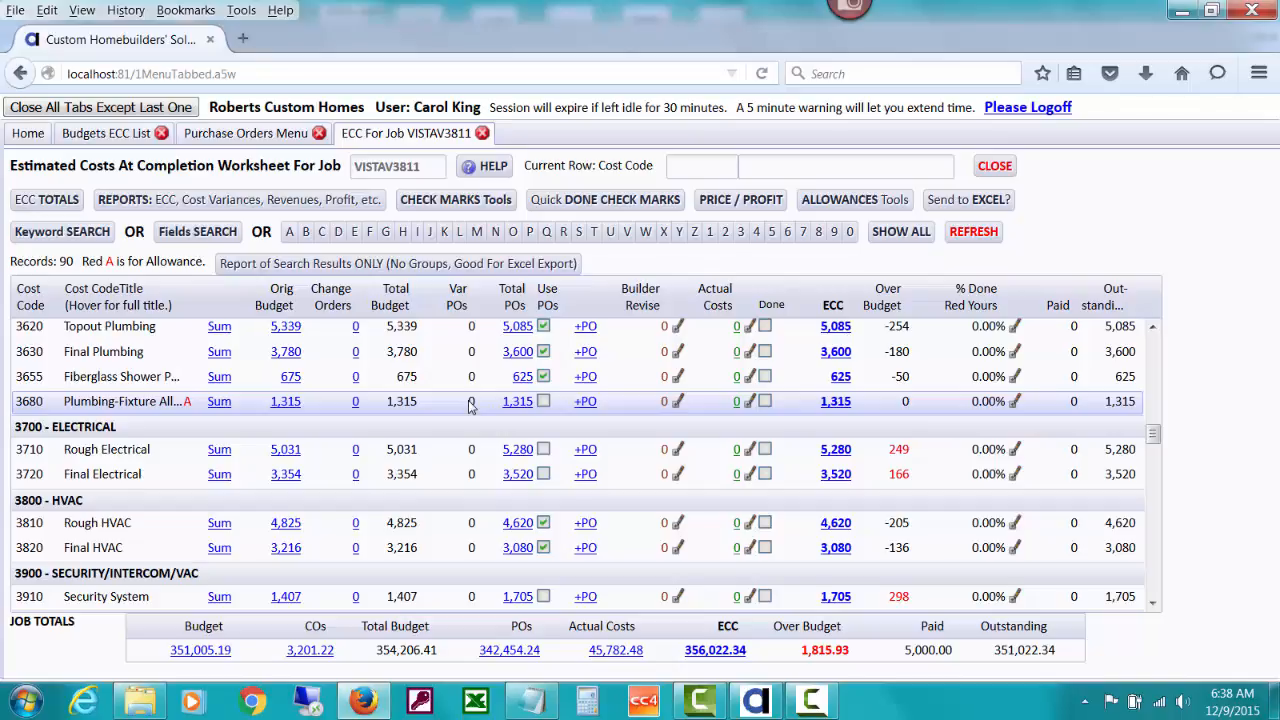
left_click(530, 408)
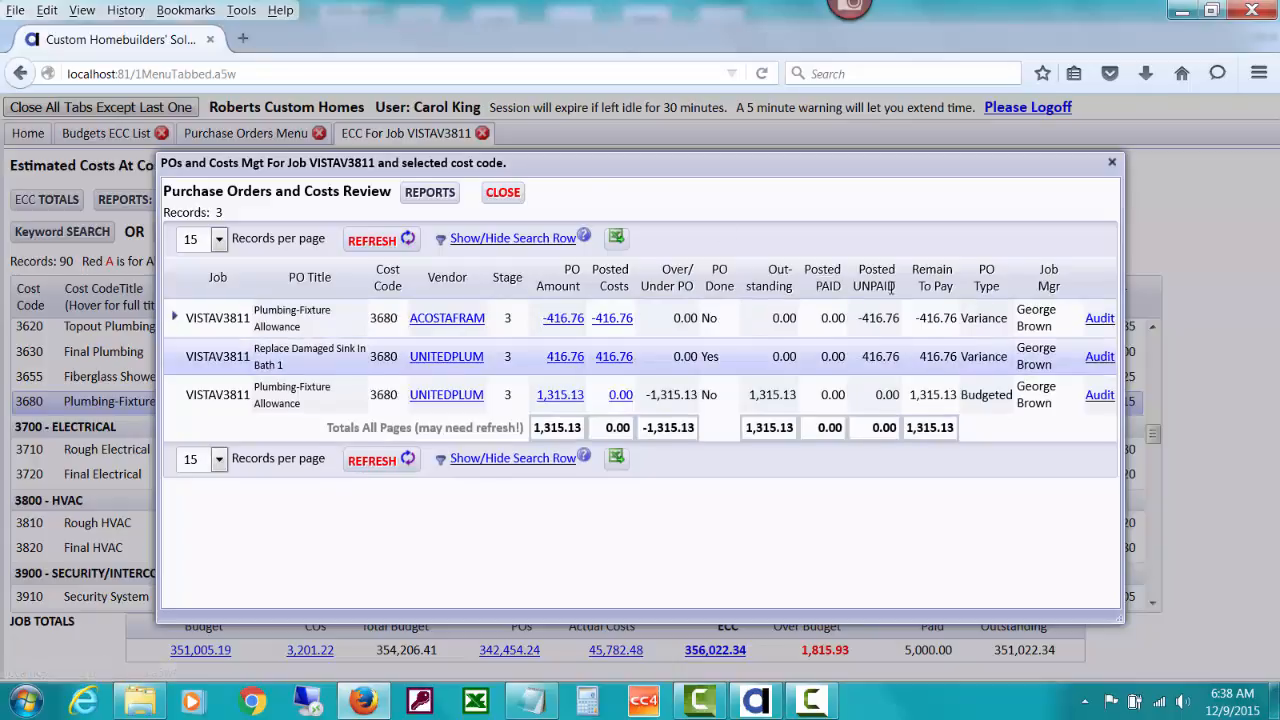
left_click(503, 192)
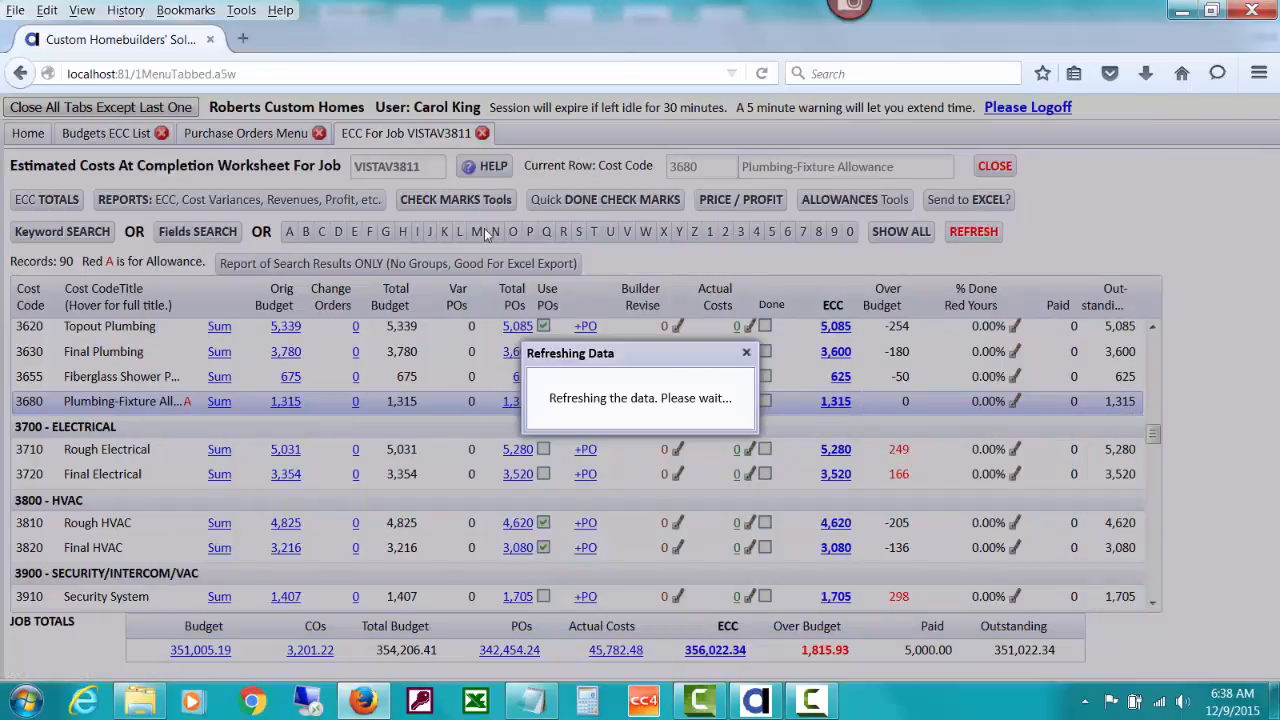